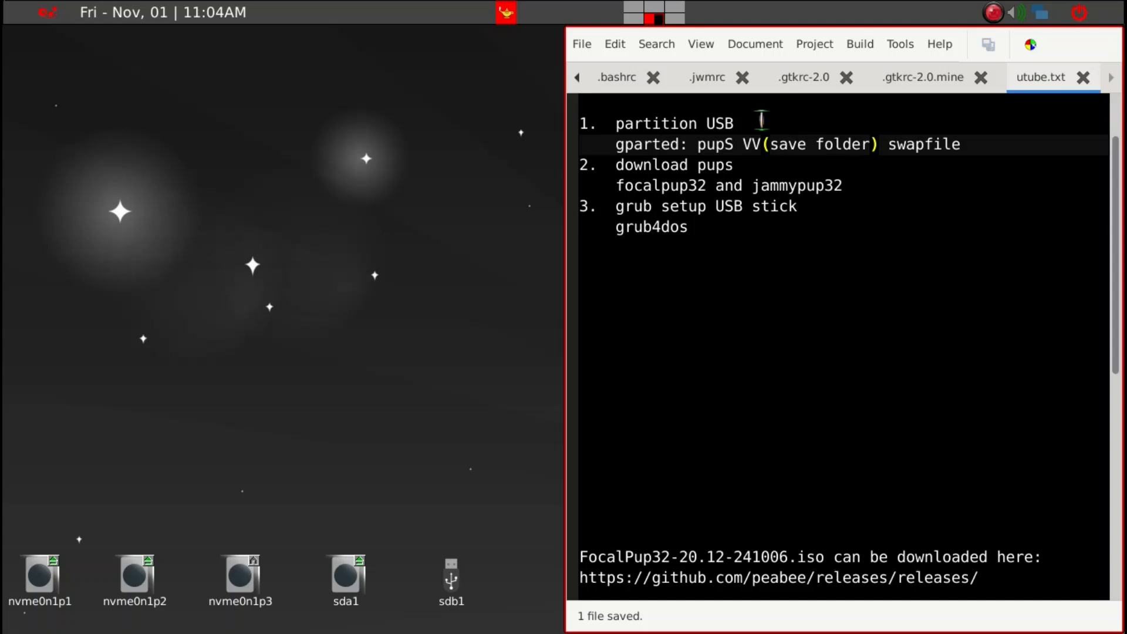
left_click(752, 338)
left_click(718, 285)
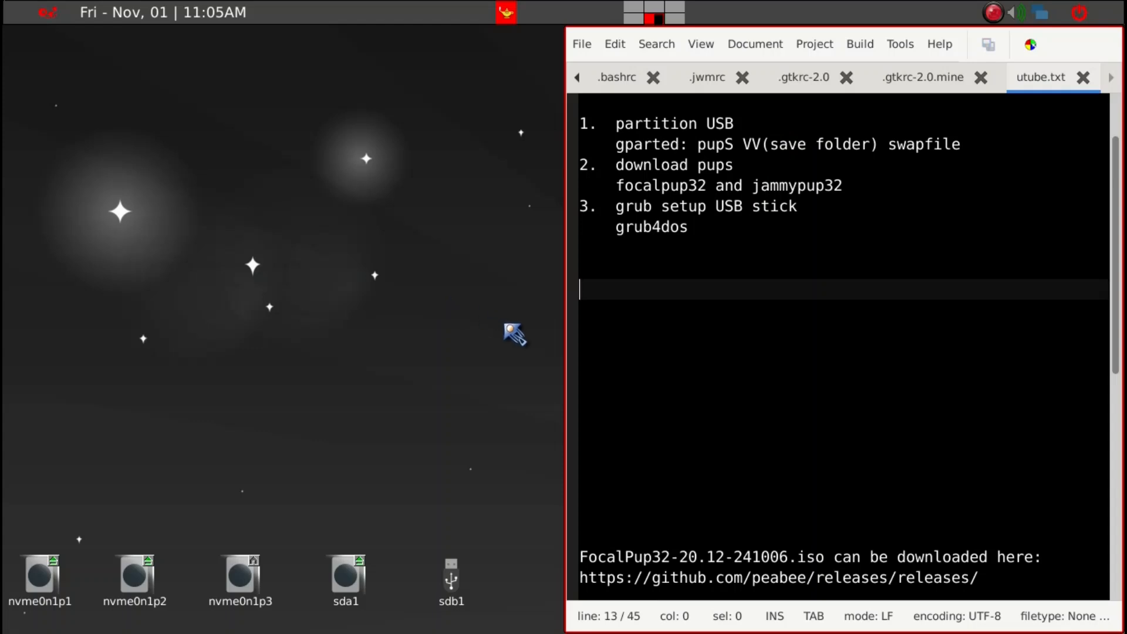
type("f")
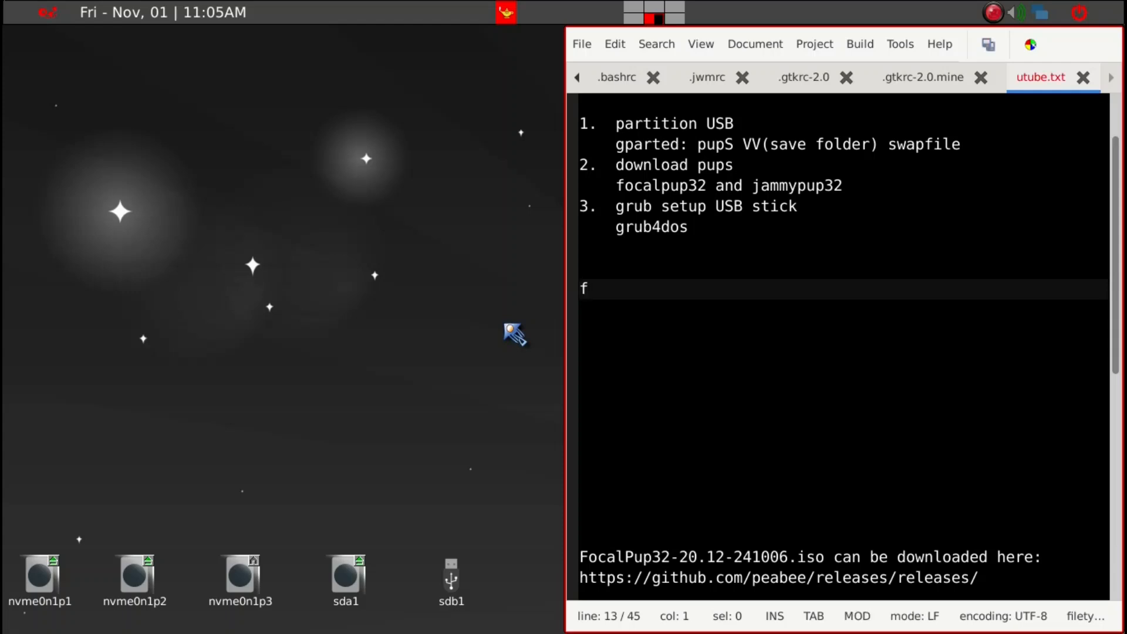
Step: Launch GParted from an empty workspace and open the sdb SanDisk Ultra USB flash drive for partitioning
key("super+d")
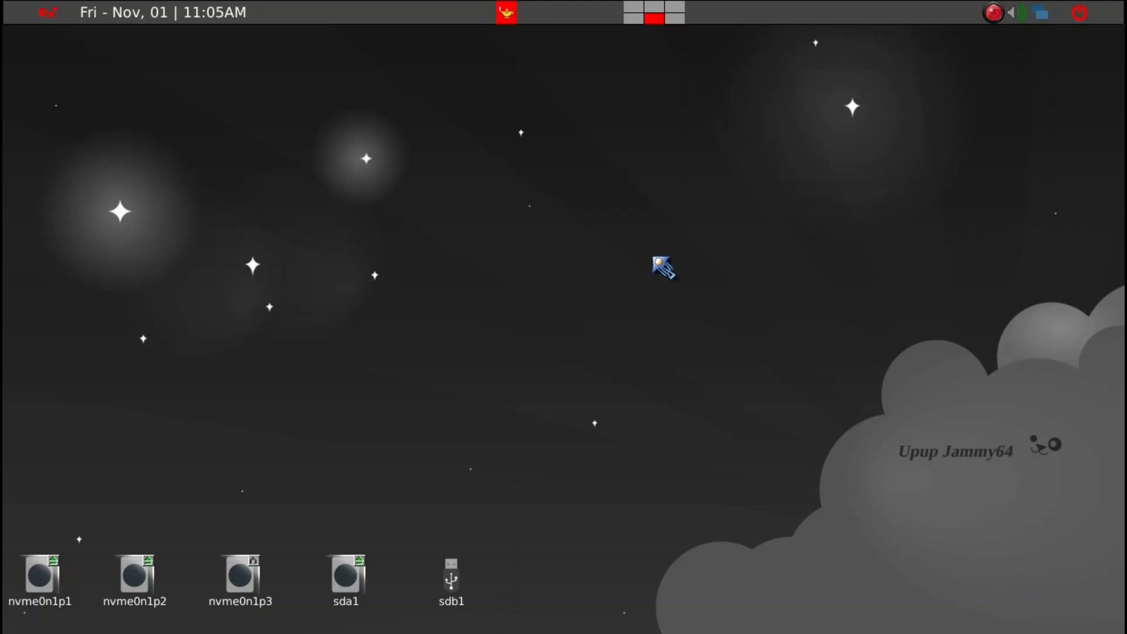
key("super+d")
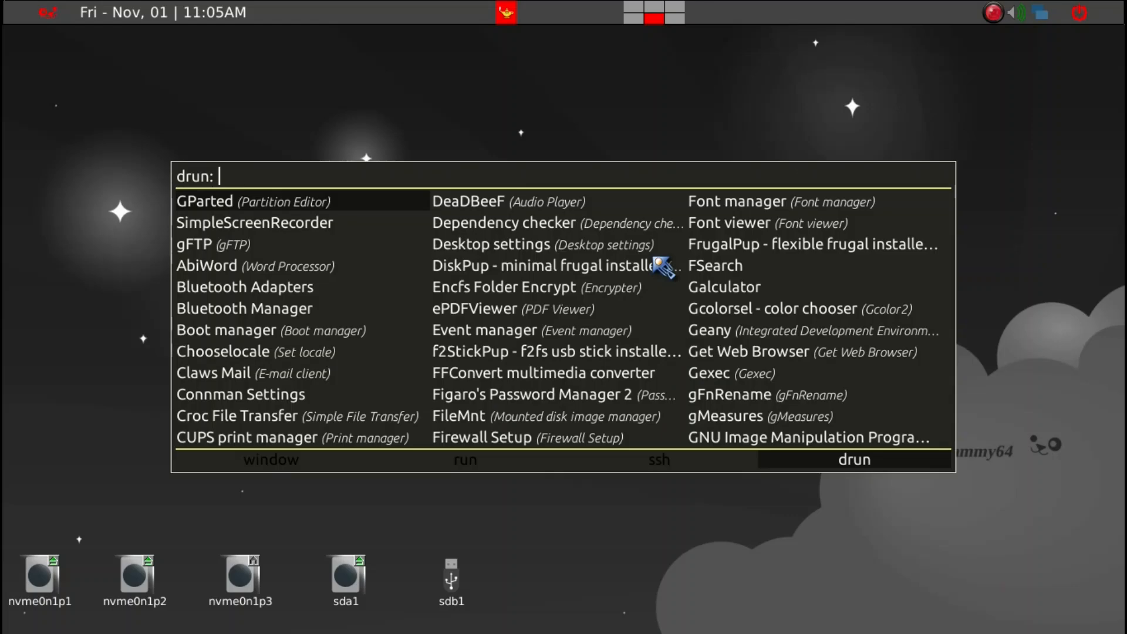
type("gpar")
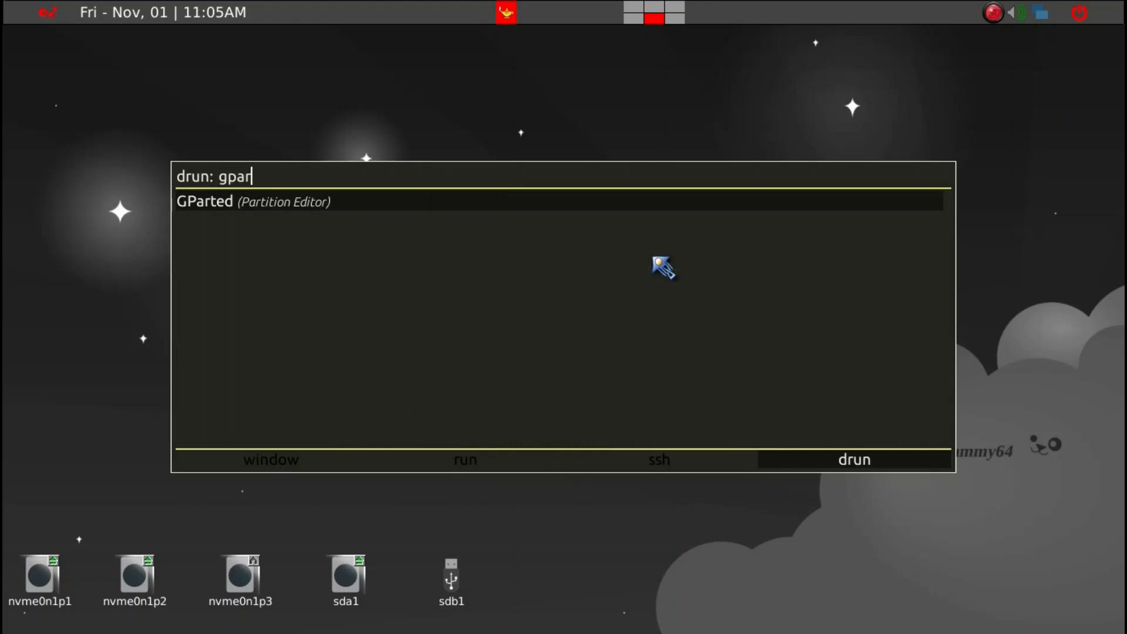
key("Return")
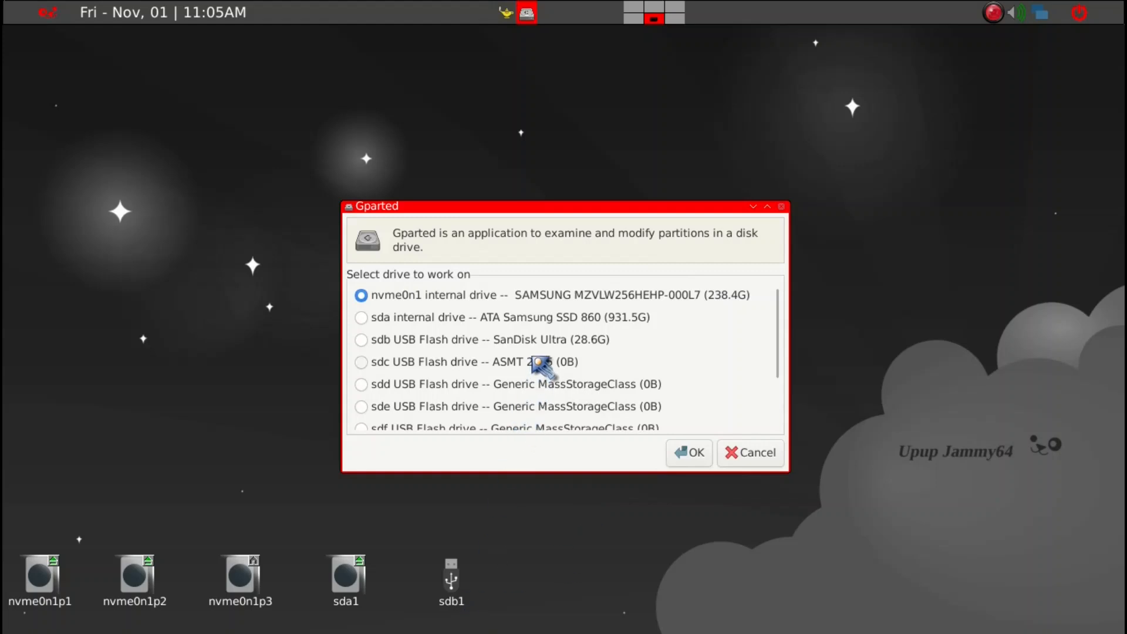
mouse_move(449, 610)
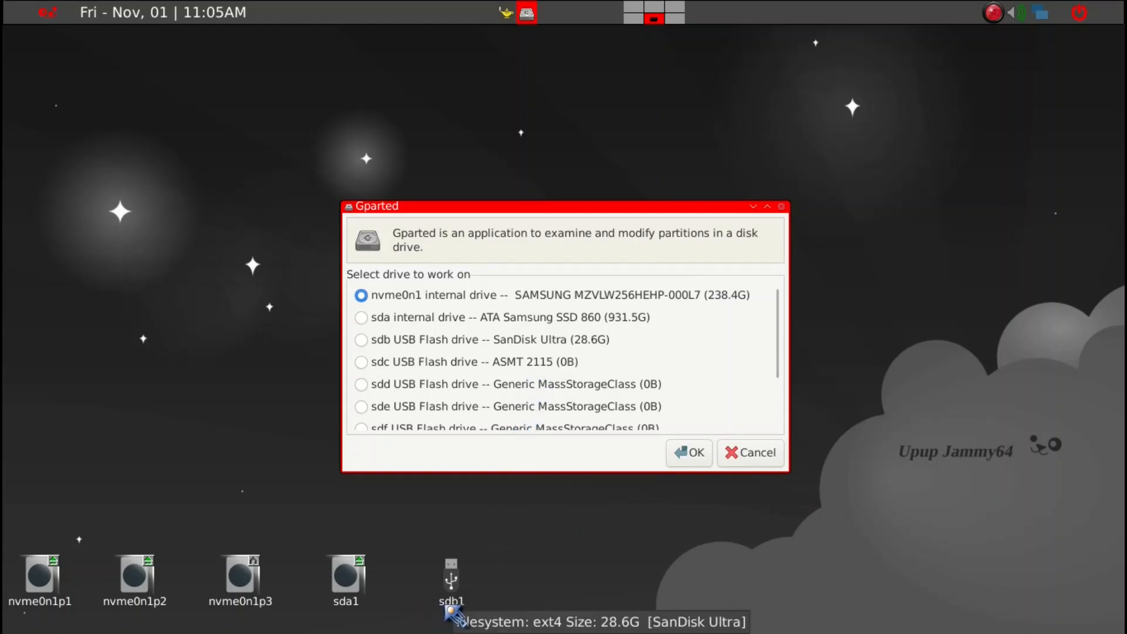
left_click(362, 346)
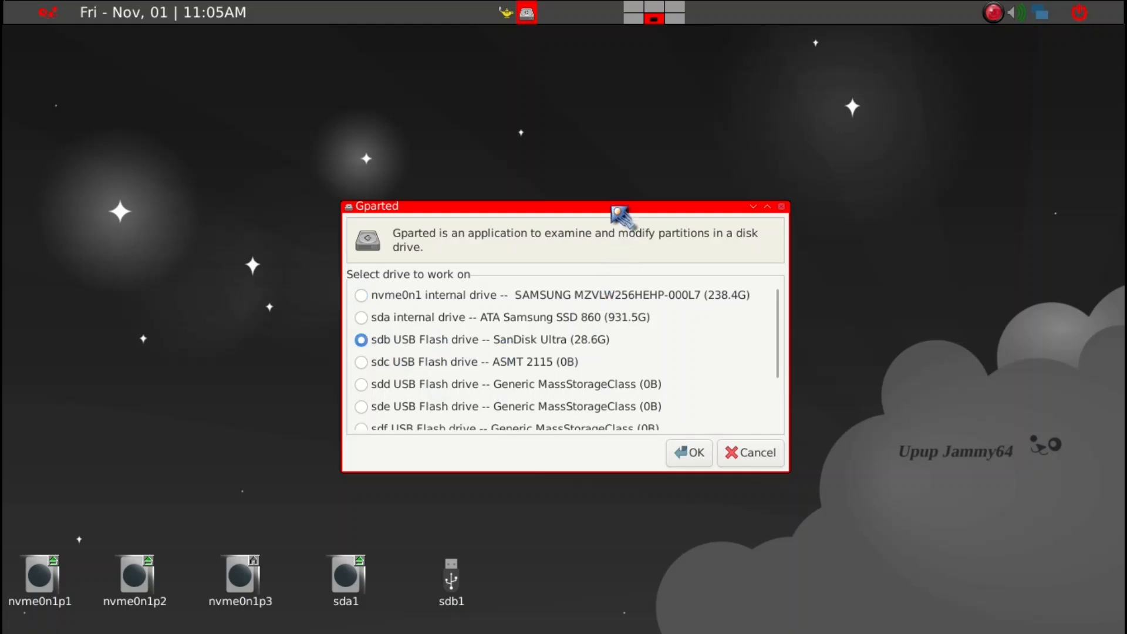
left_click_drag(613, 210, 619, 134)
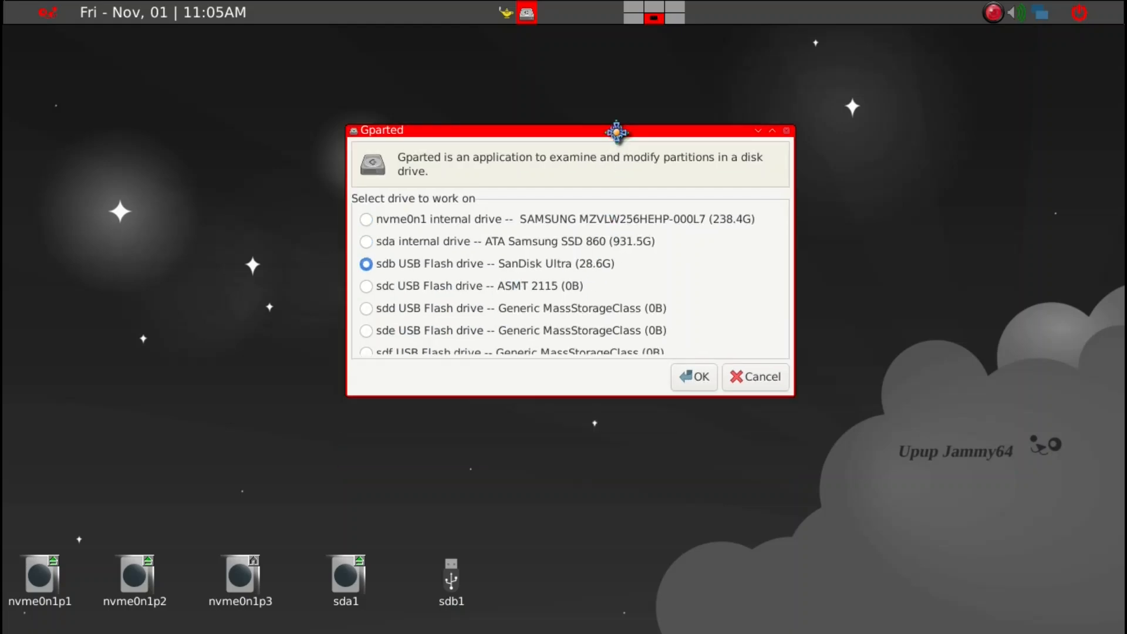
left_click(699, 383)
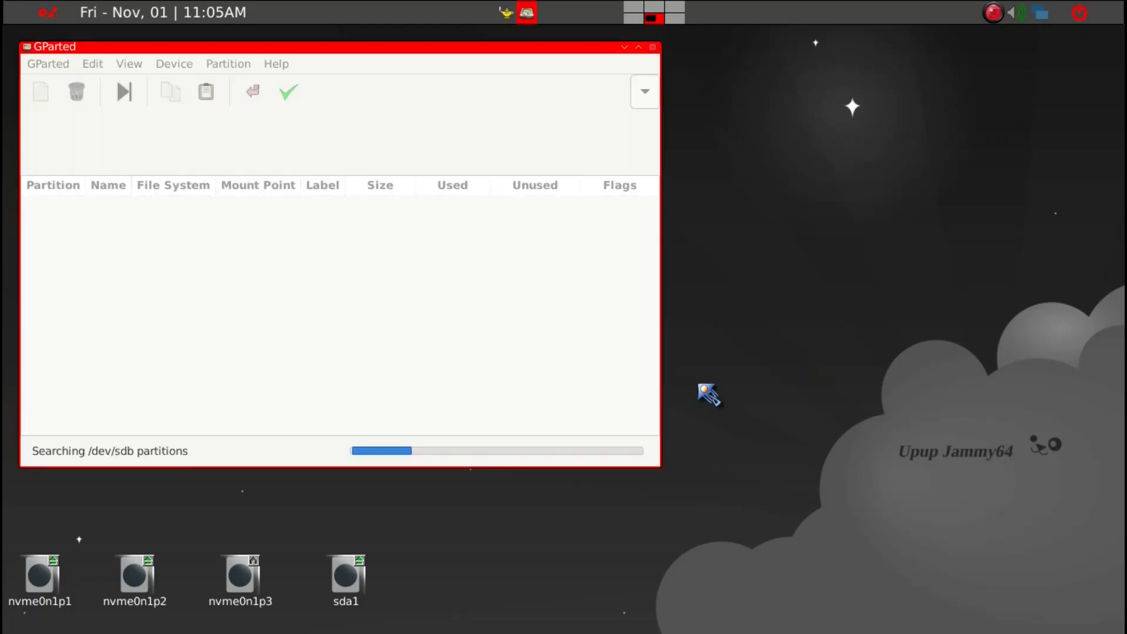
left_click_drag(470, 54, 596, 80)
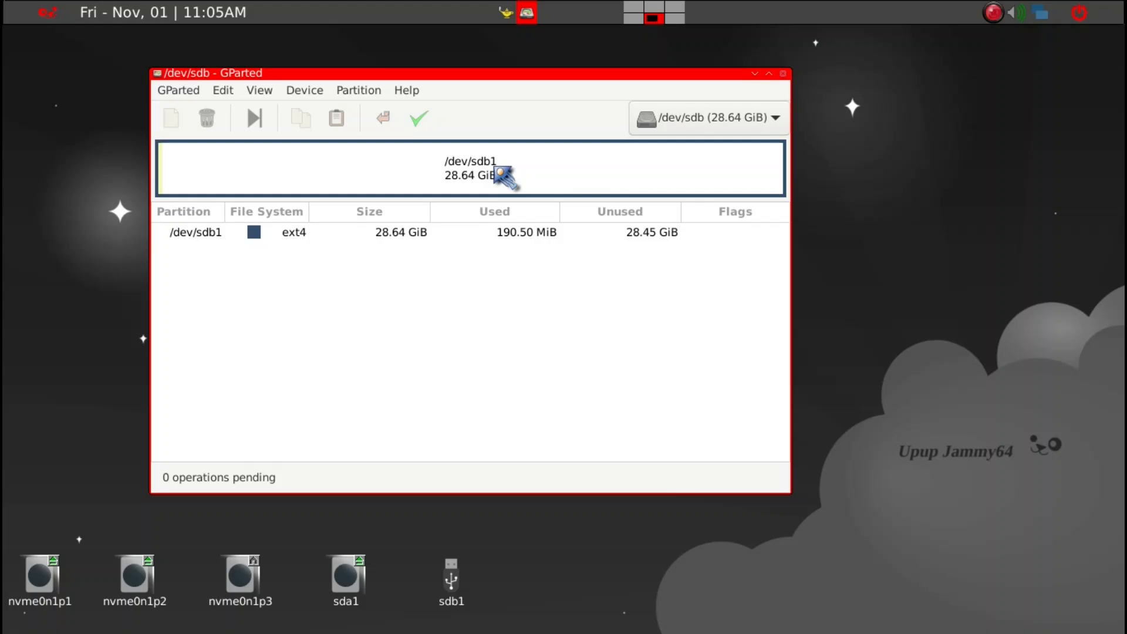
Step: Create a new msdos partition table on /dev/sdb, erasing the whole USB stick
left_click(304, 91)
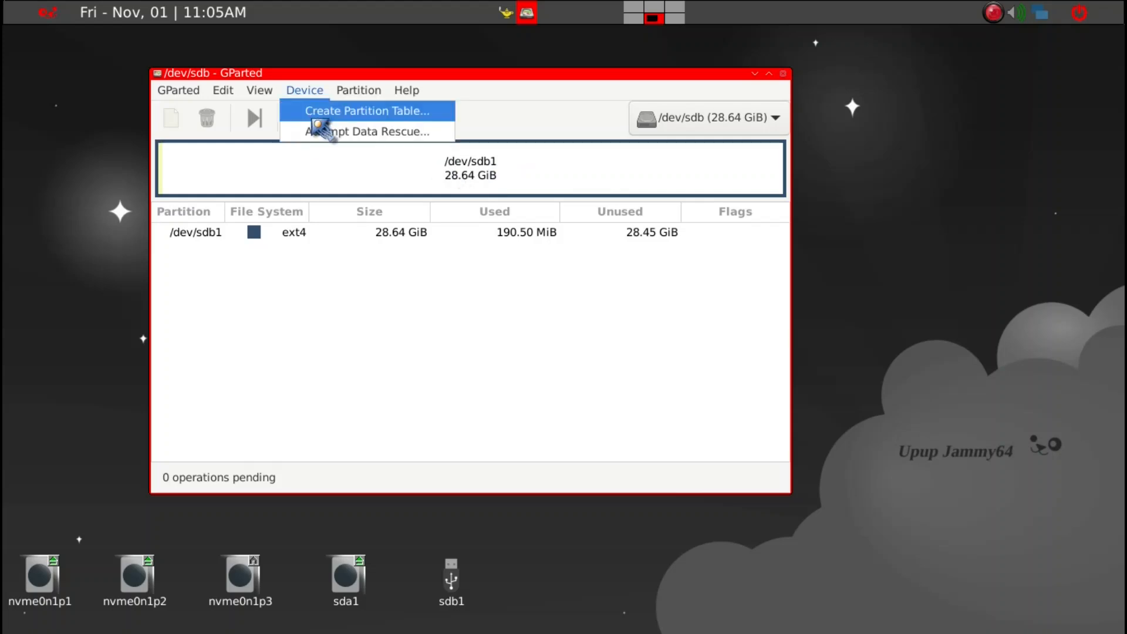
left_click(317, 111)
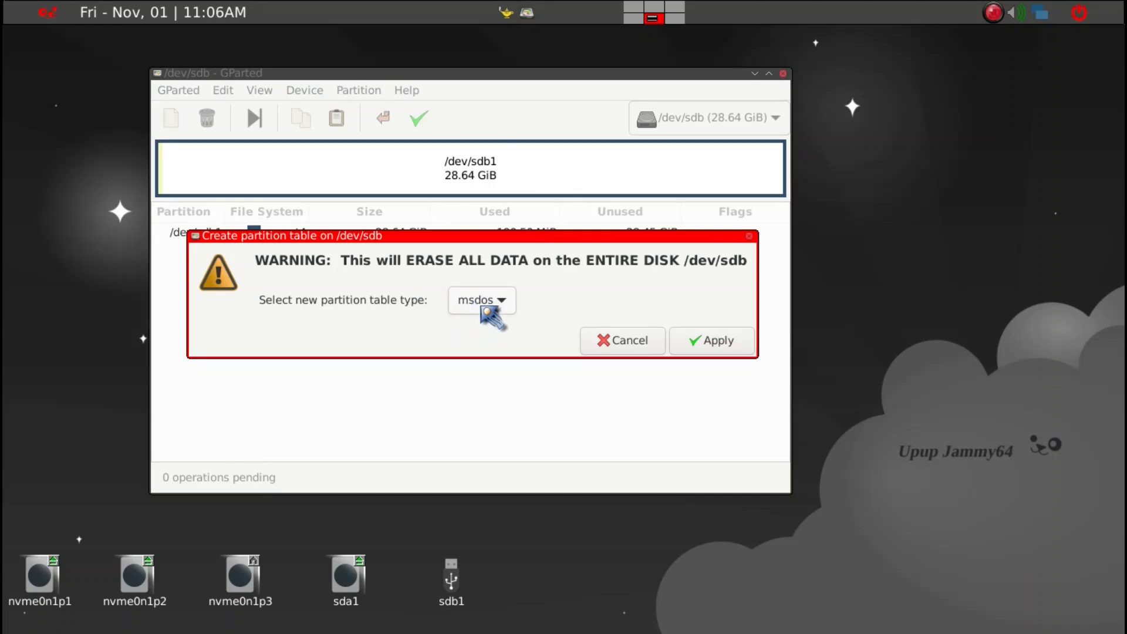
left_click(695, 341)
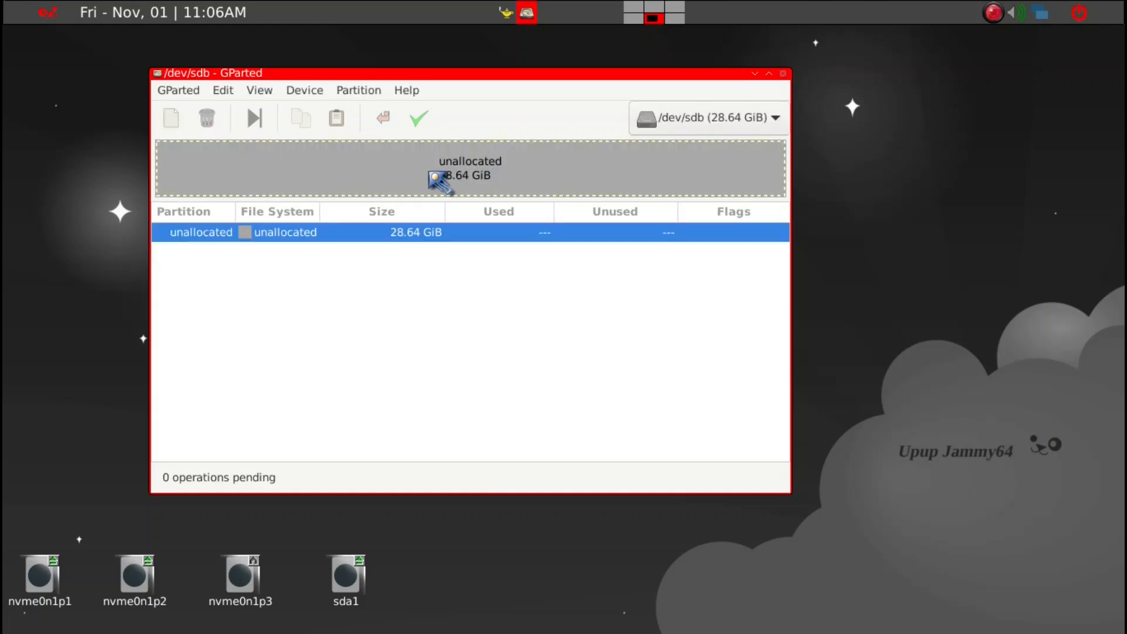
Step: Add a primary ext4 partition of about 4986 MiB at the start of the unallocated space, labelled pupS
right_click(438, 182)
left_click(447, 182)
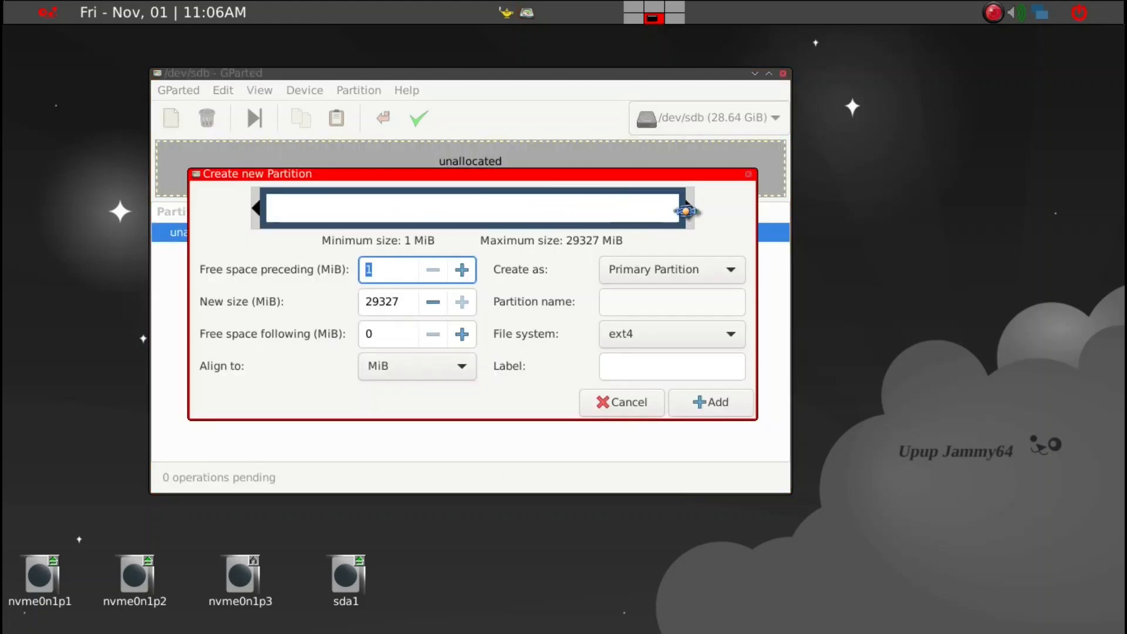
left_click_drag(685, 211, 333, 208)
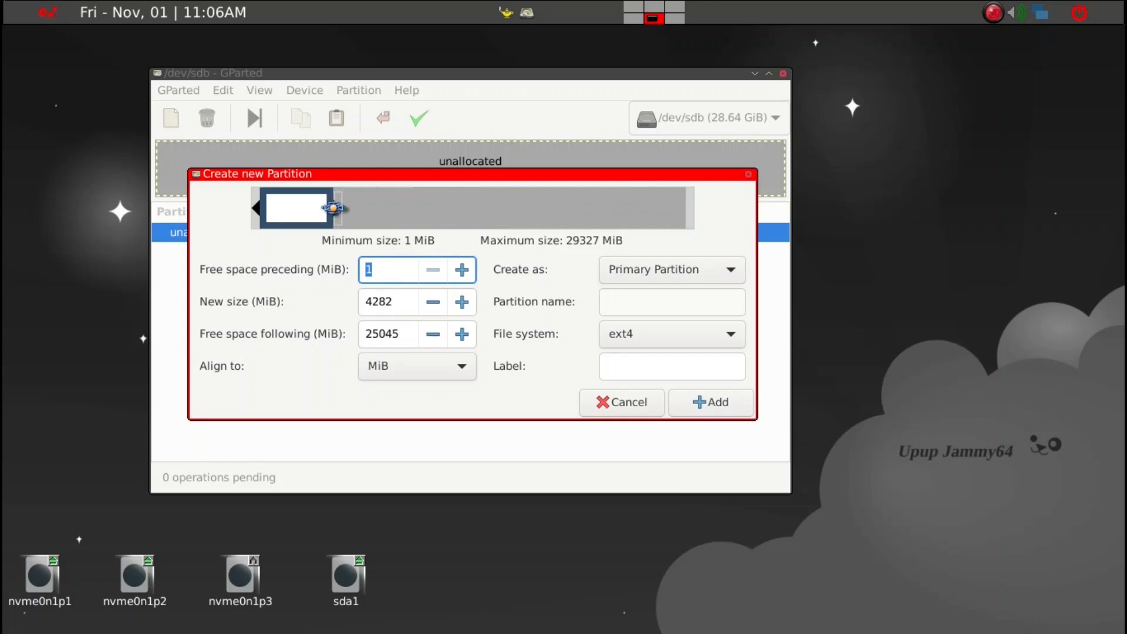
left_click_drag(333, 208, 342, 207)
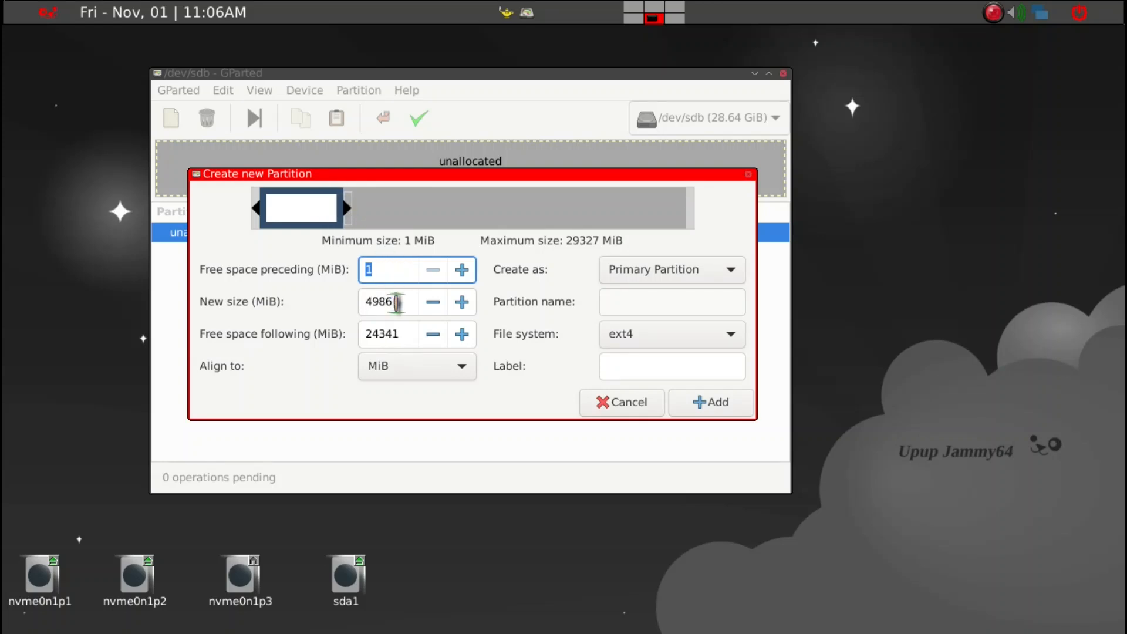
left_click(693, 368)
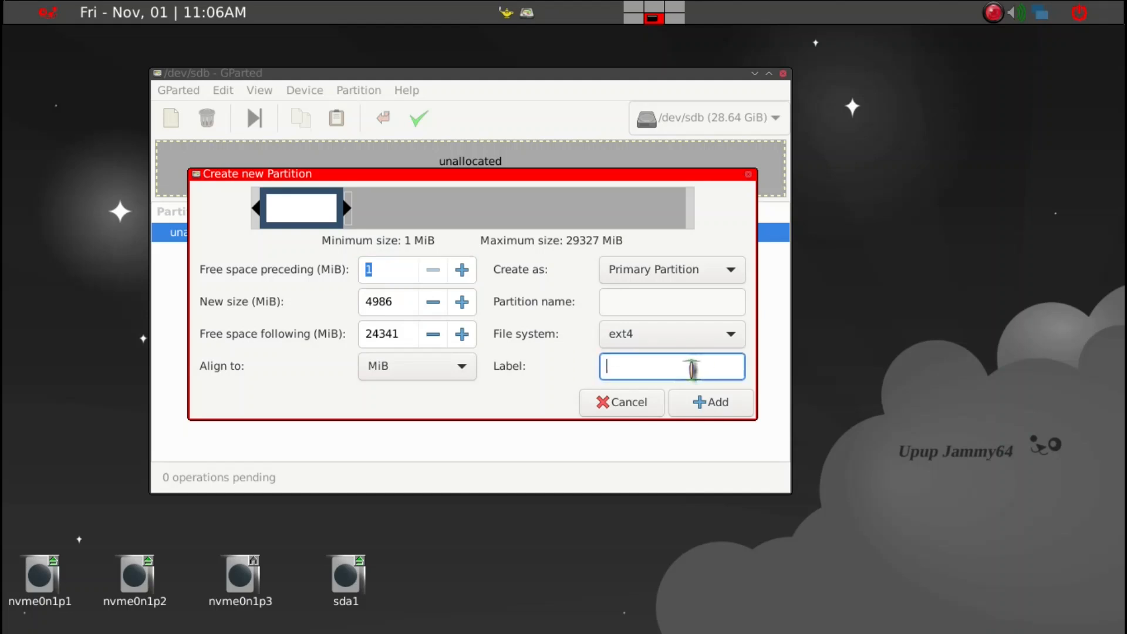
type("pupS")
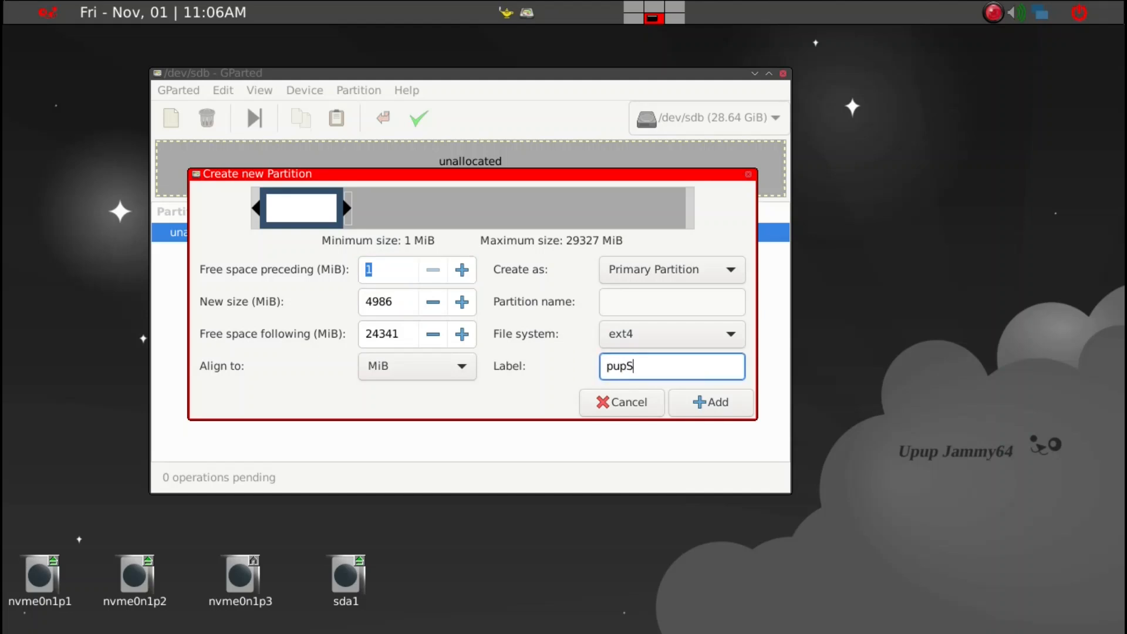
left_click(691, 406)
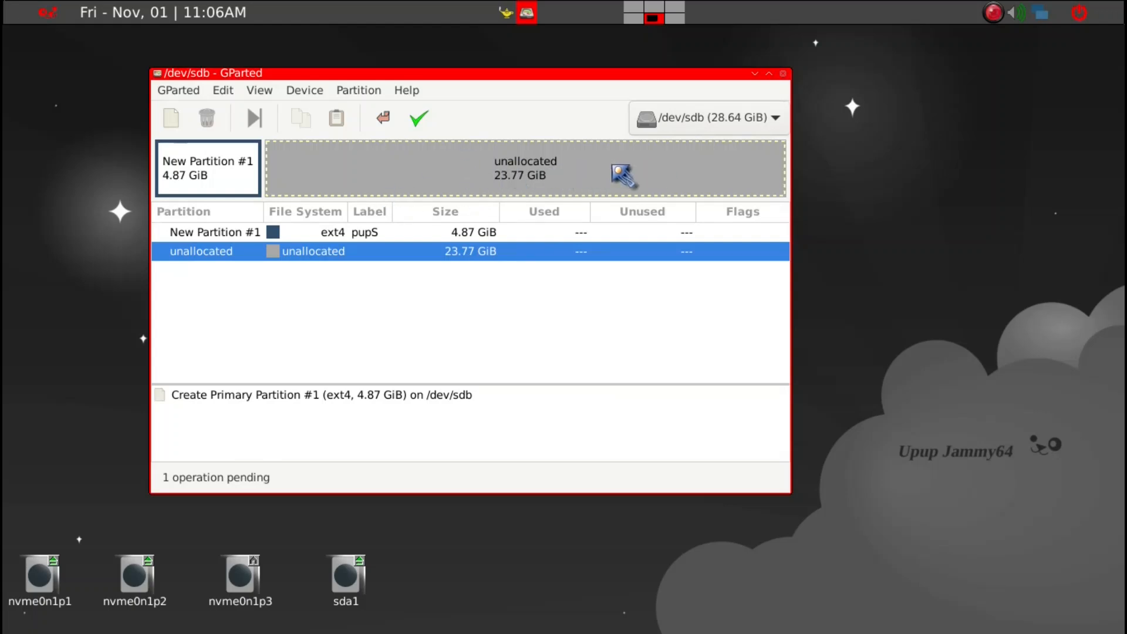
Step: Add a second primary ext4 partition labelled VV, about 23319 MiB in size, leaving about 1022 MiB free after it
right_click(613, 167)
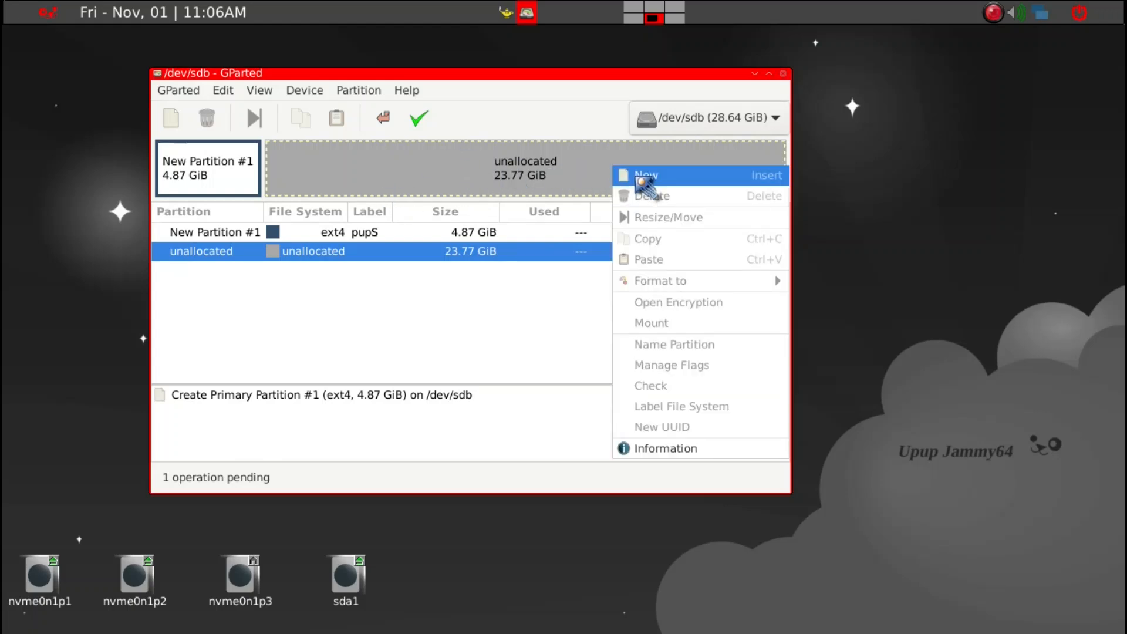
left_click(635, 176)
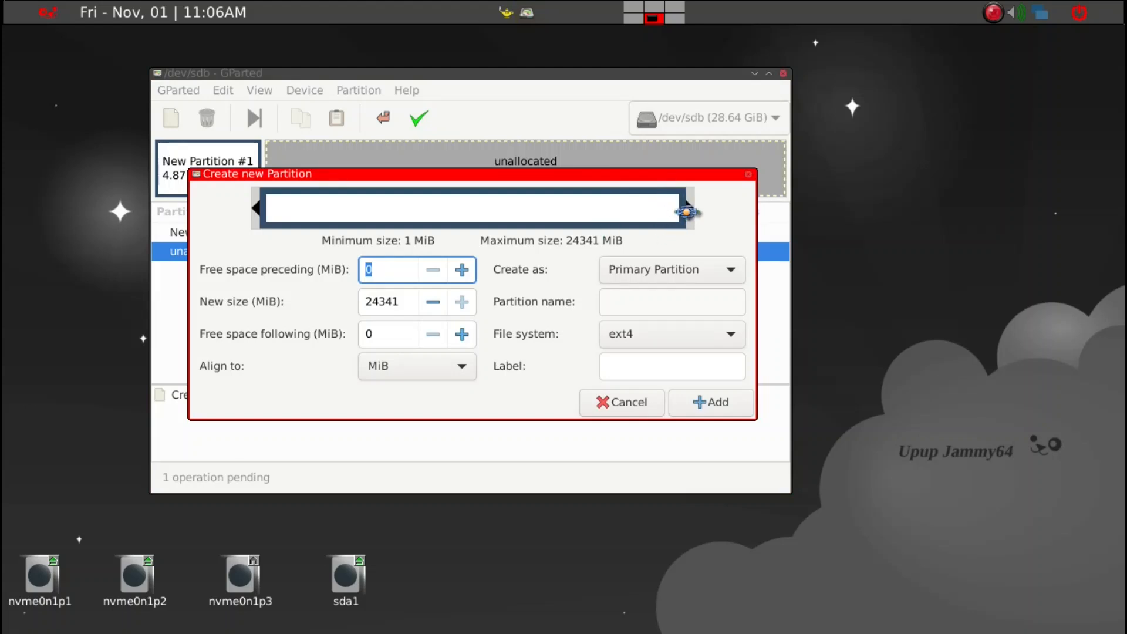
left_click_drag(686, 212, 669, 216)
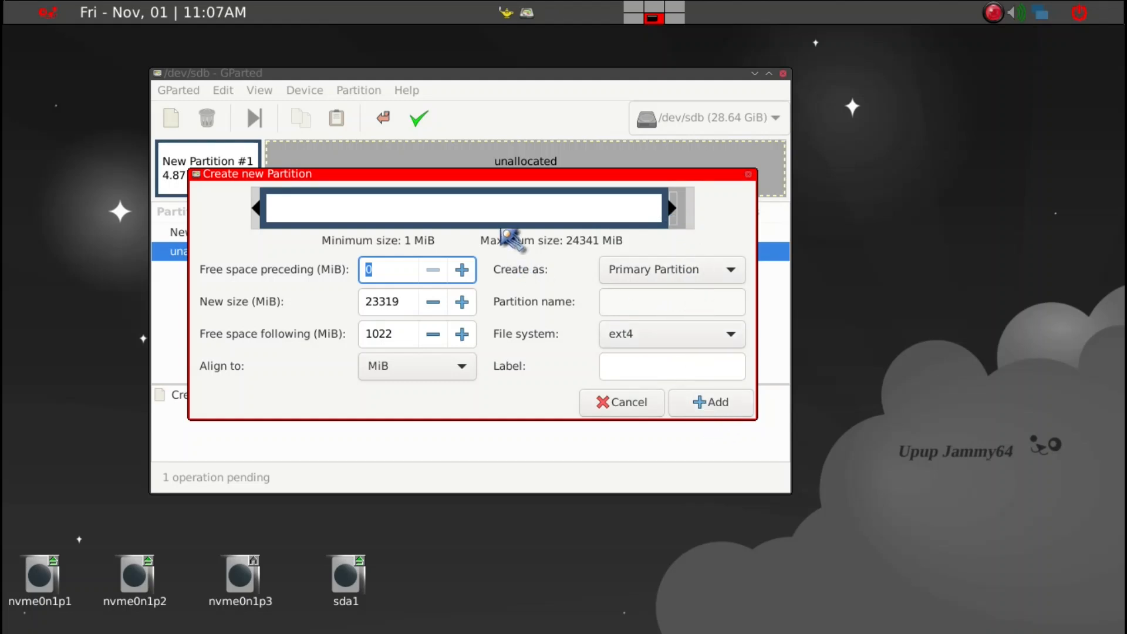
left_click(612, 370)
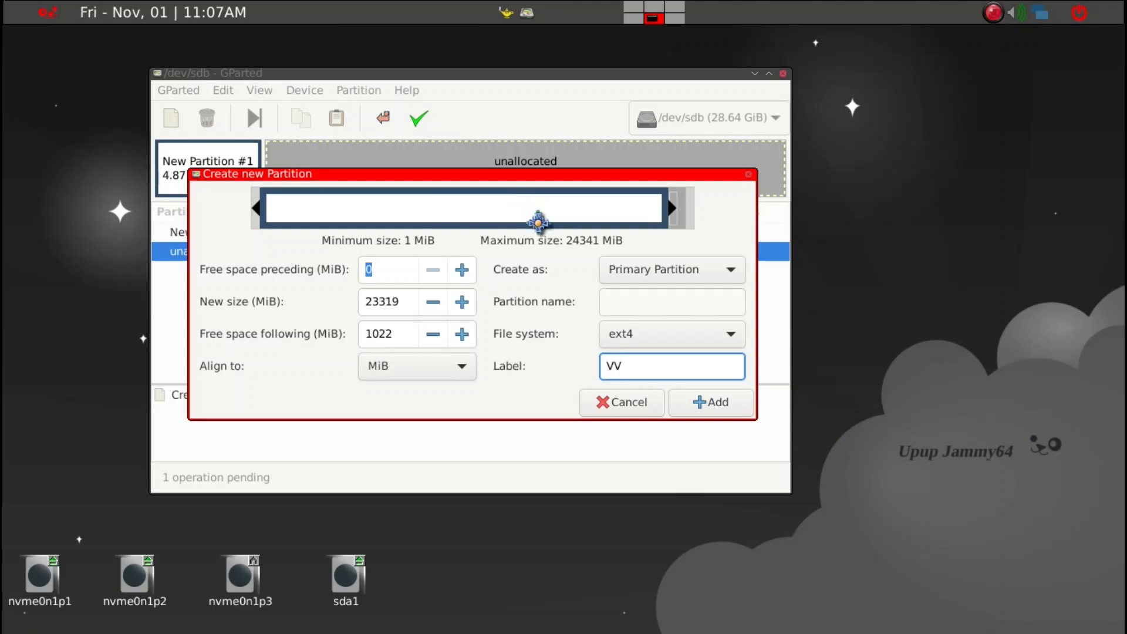
left_click(707, 409)
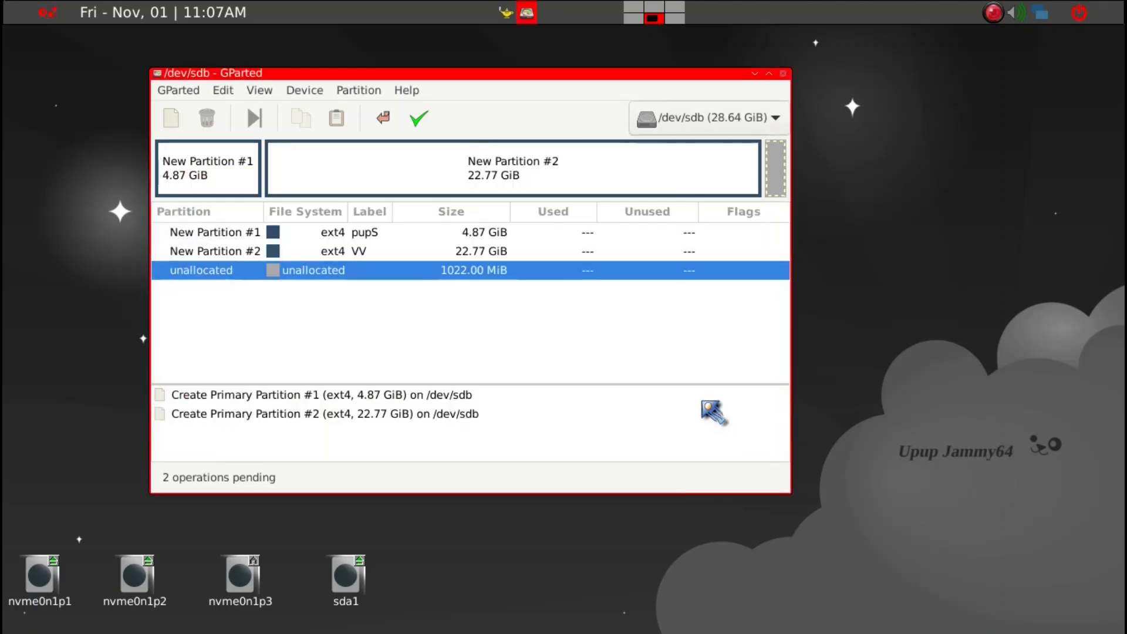
Step: Add a primary linux-swap partition that fills the remaining unallocated space at the end of the drive
right_click(776, 174)
left_click(790, 182)
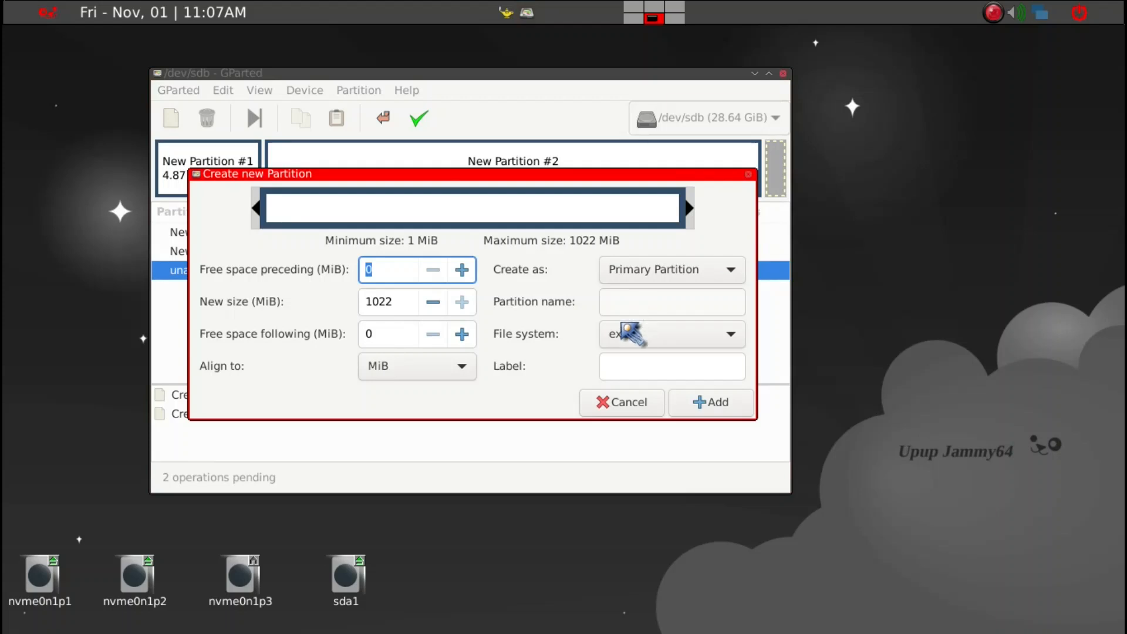
left_click(632, 343)
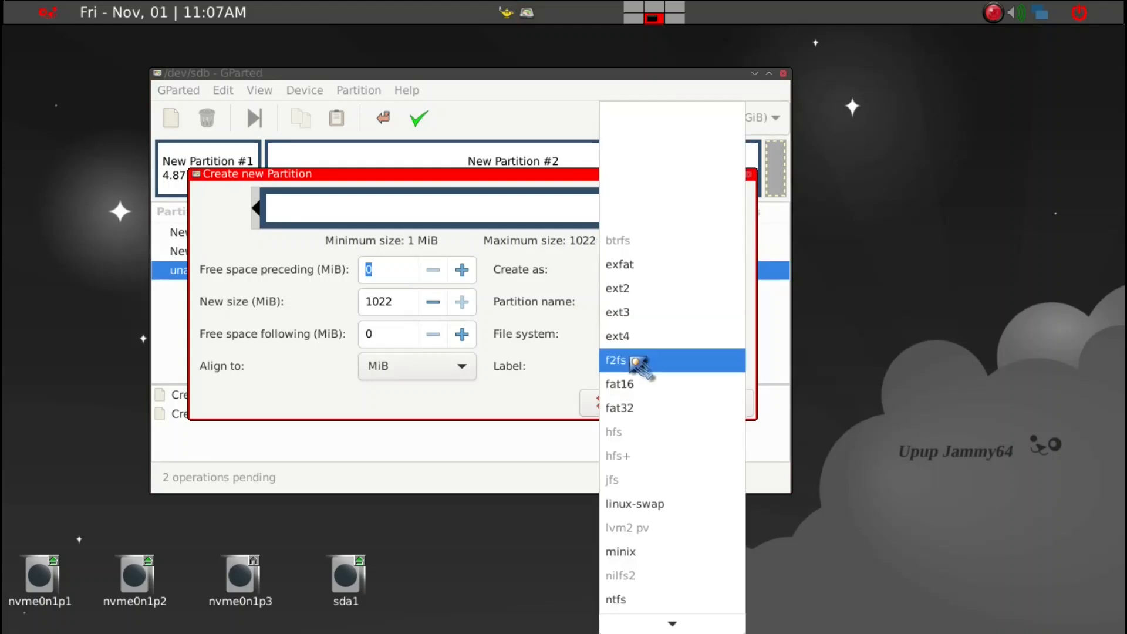
left_click(653, 504)
left_click(715, 407)
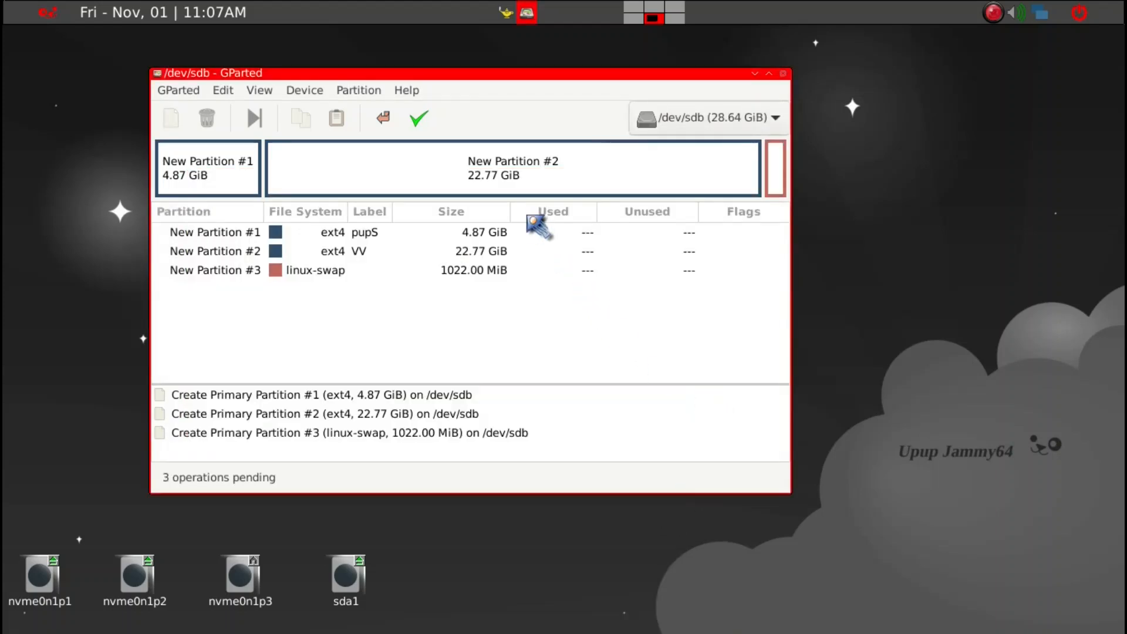
Step: Apply all pending partition operations to /dev/sdb and close the finished progress dialog
left_click(429, 130)
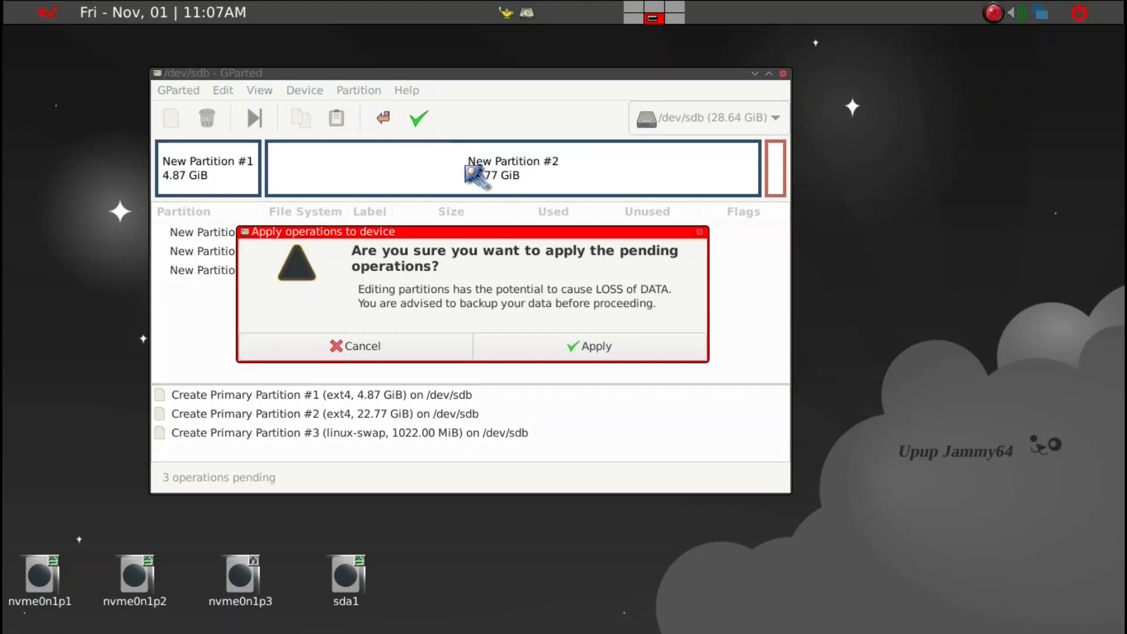
left_click(572, 351)
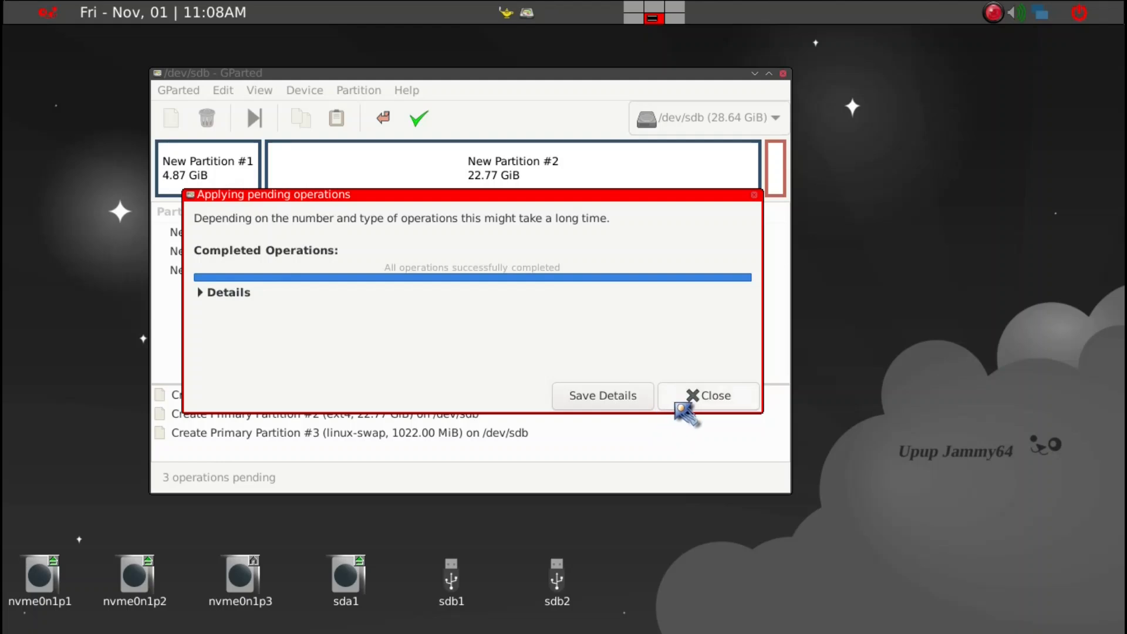
left_click(680, 406)
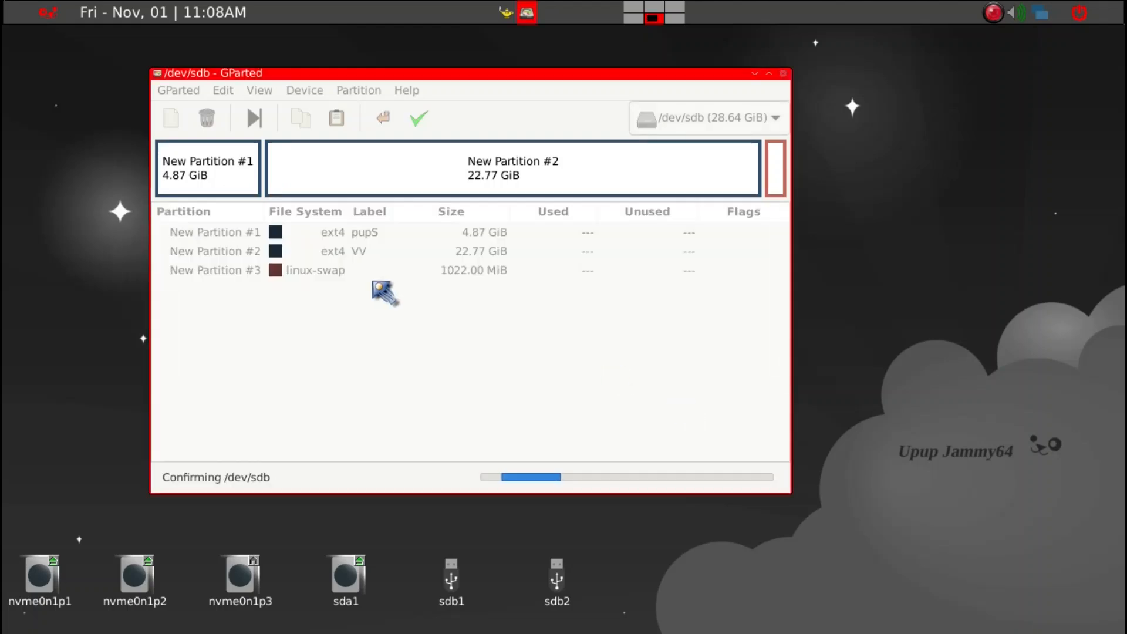
Step: Set the boot flag on the pupS partition /dev/sdb1
right_click(189, 168)
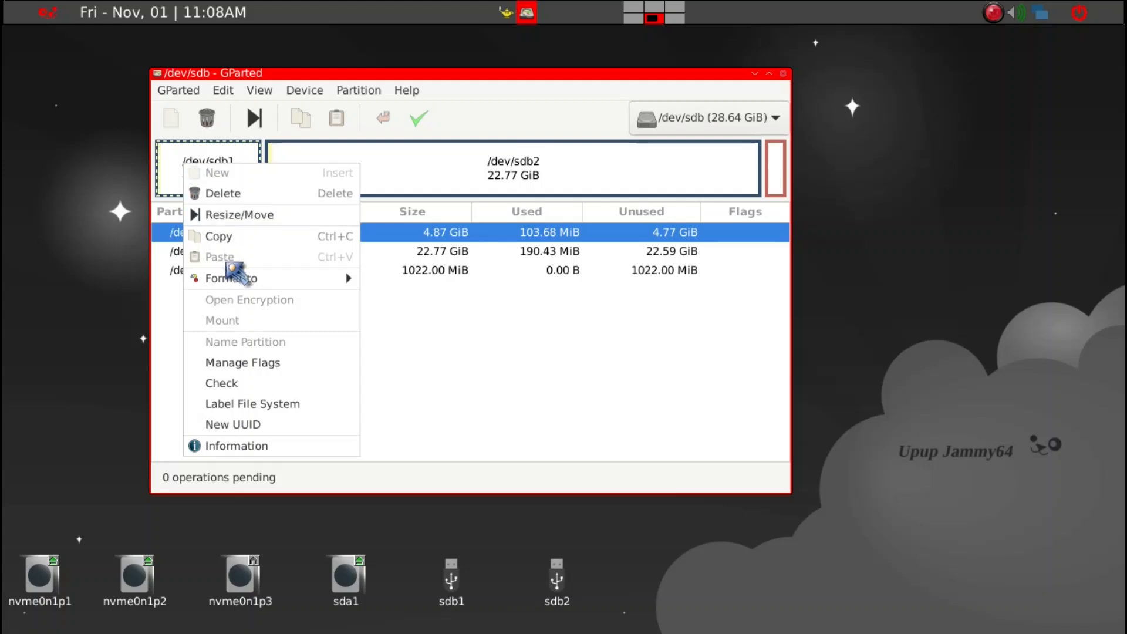
left_click(252, 364)
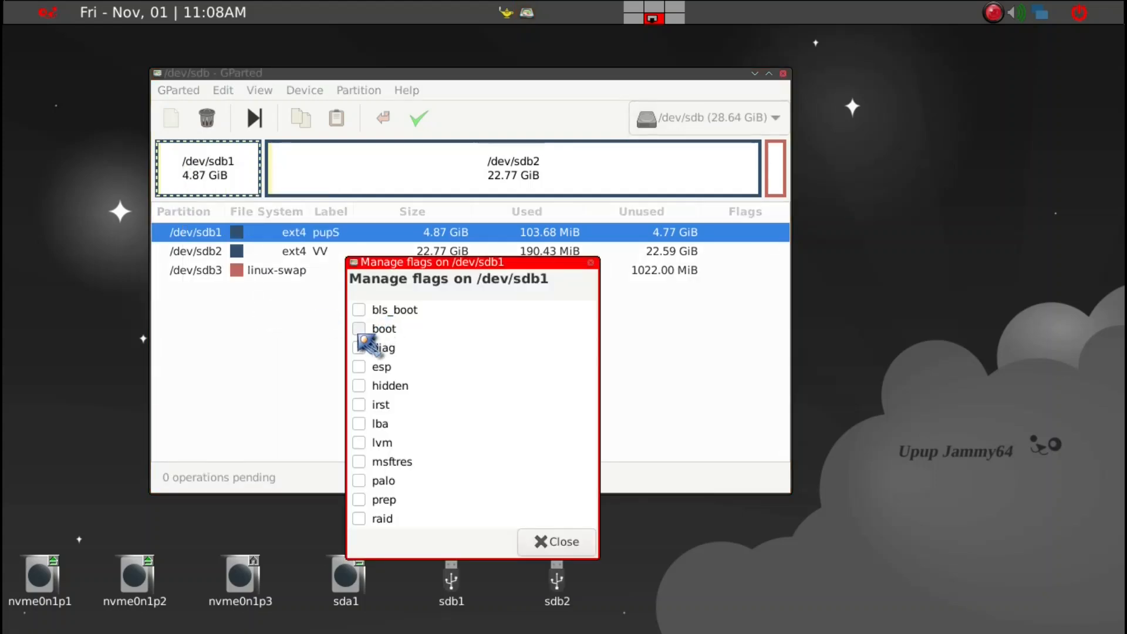
left_click(359, 329)
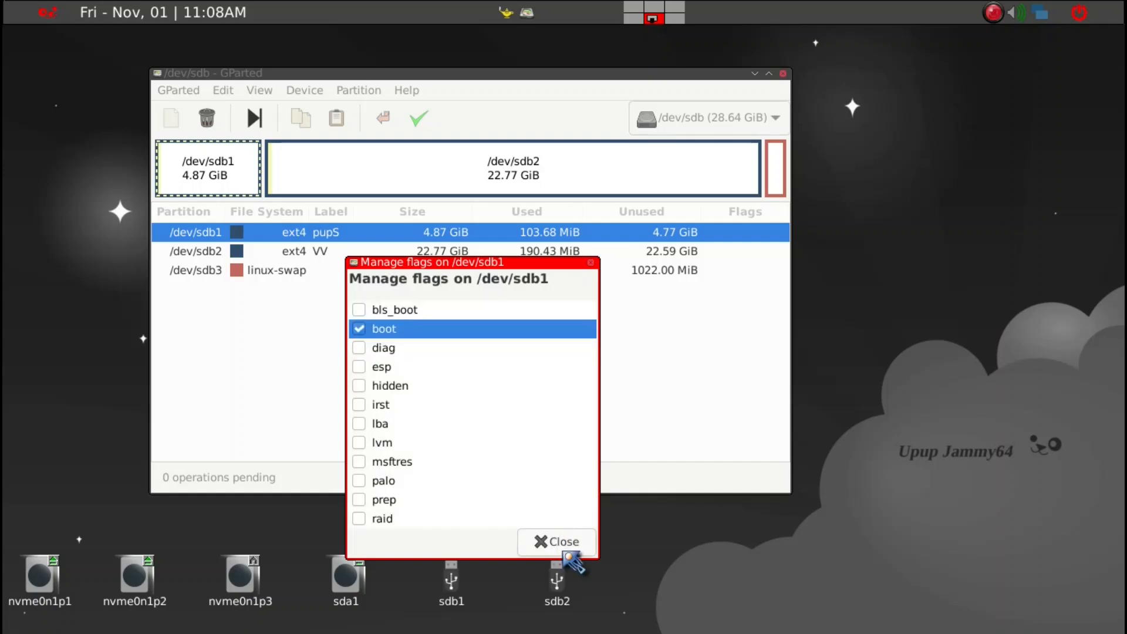
left_click(567, 543)
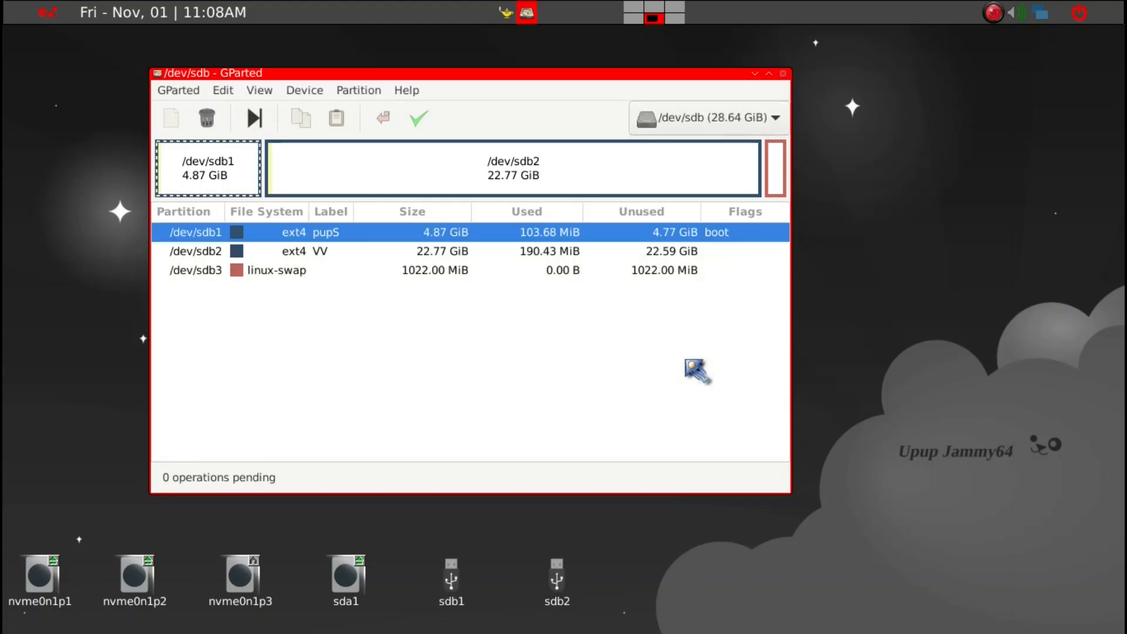
Step: Quit GParted, mount sdb1, and create the folders FP and JP in it from a terminal
key("ctrl+q")
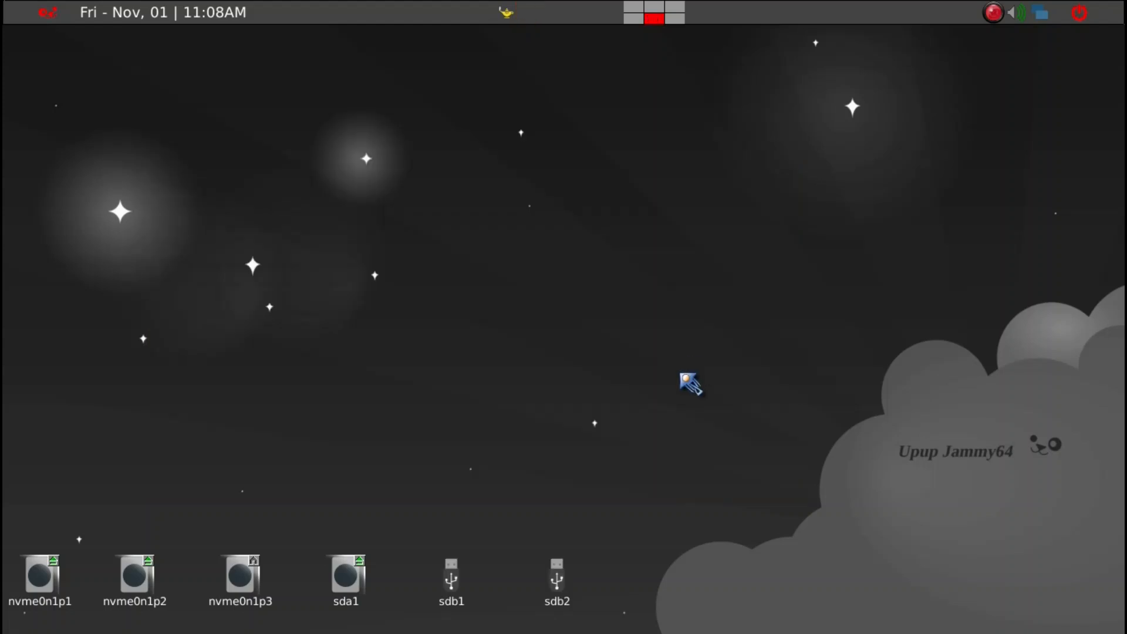
left_click(453, 596)
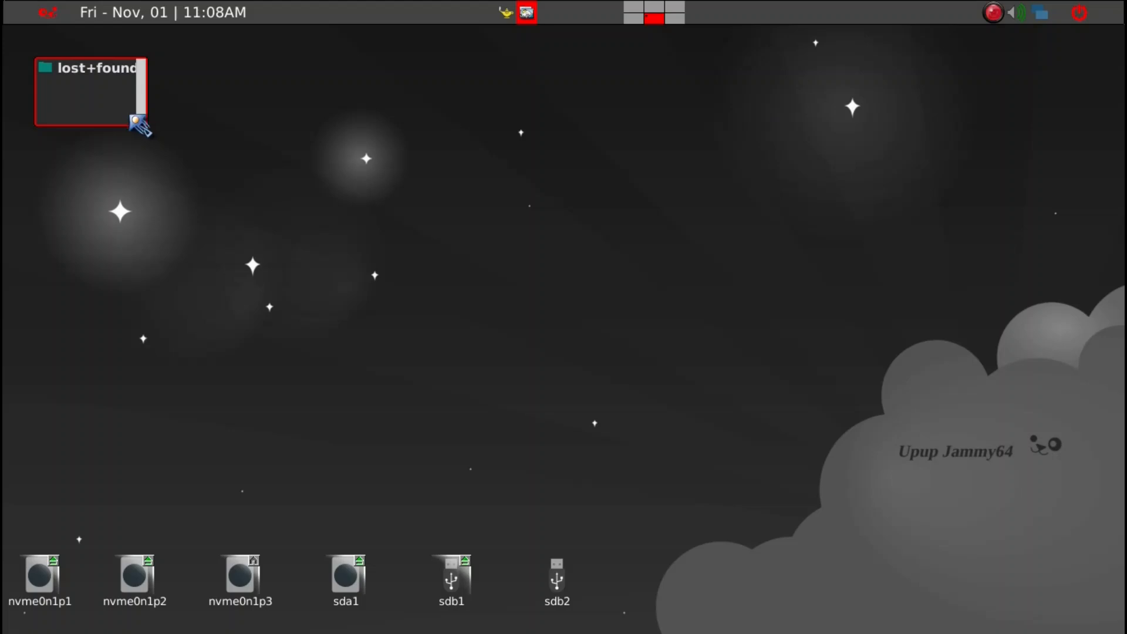
key("grave")
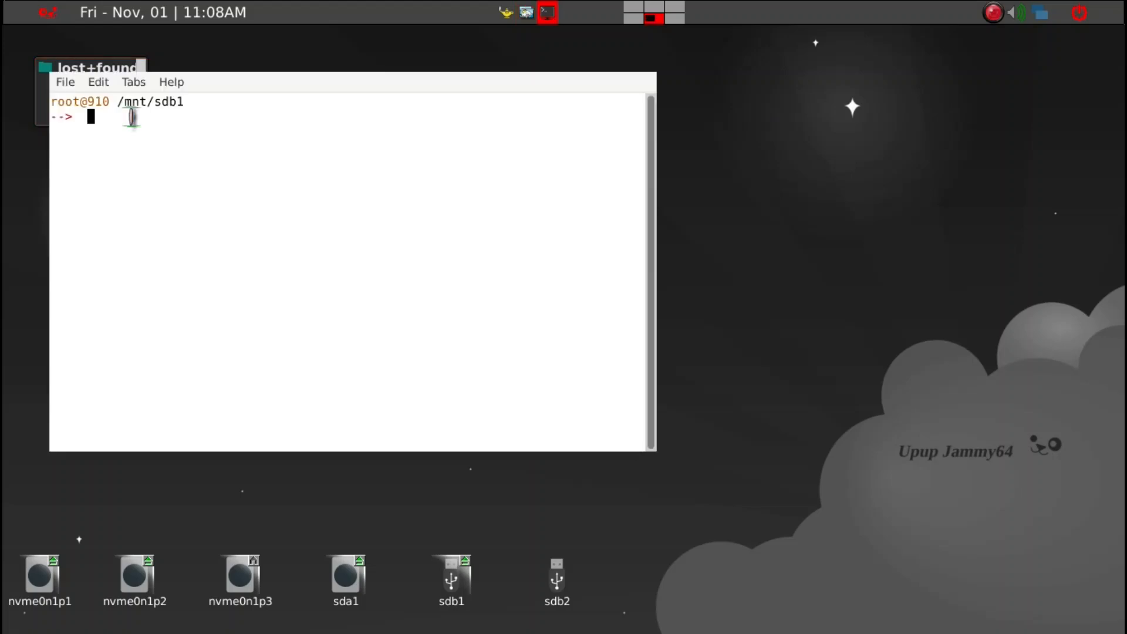
left_click_drag(282, 87, 310, 162)
type("mkdir FP JP")
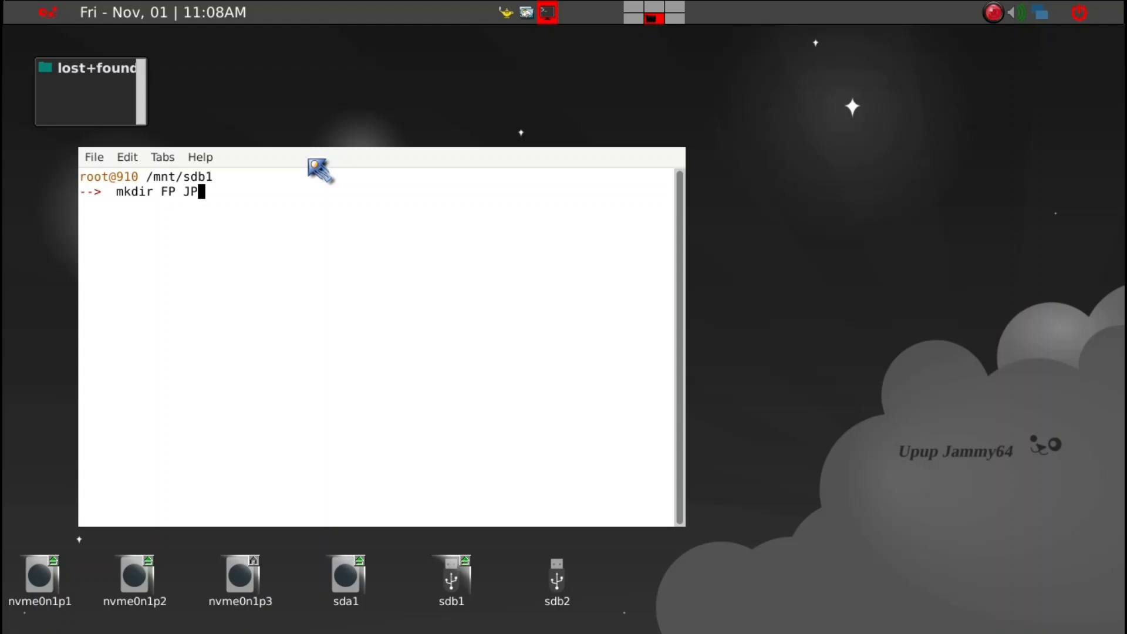
key("Return")
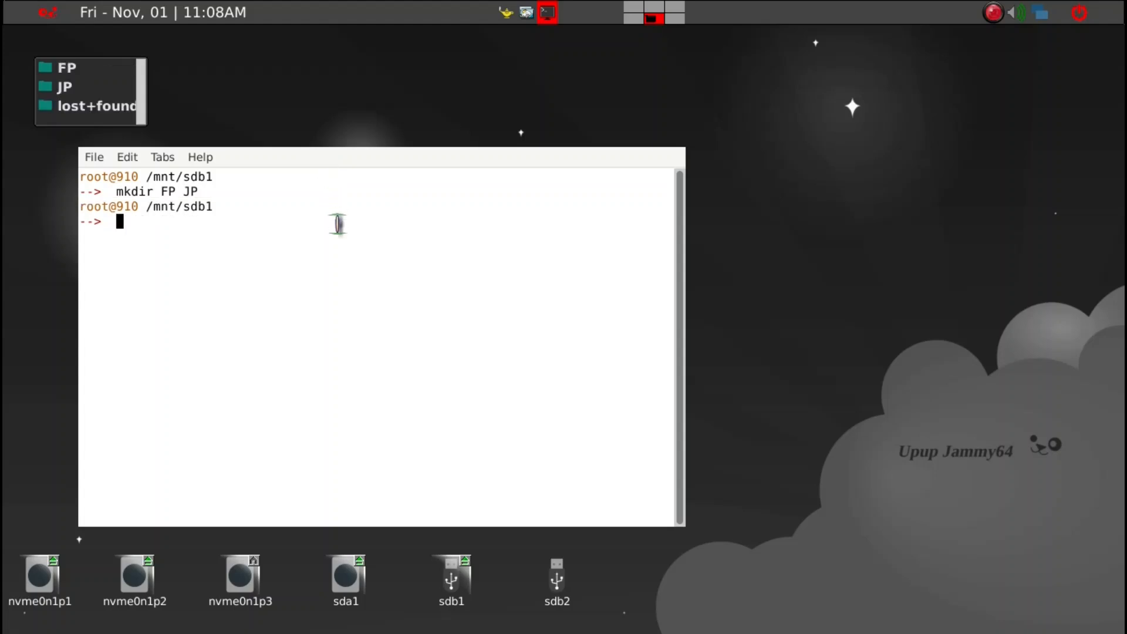
type("x")
key("Return")
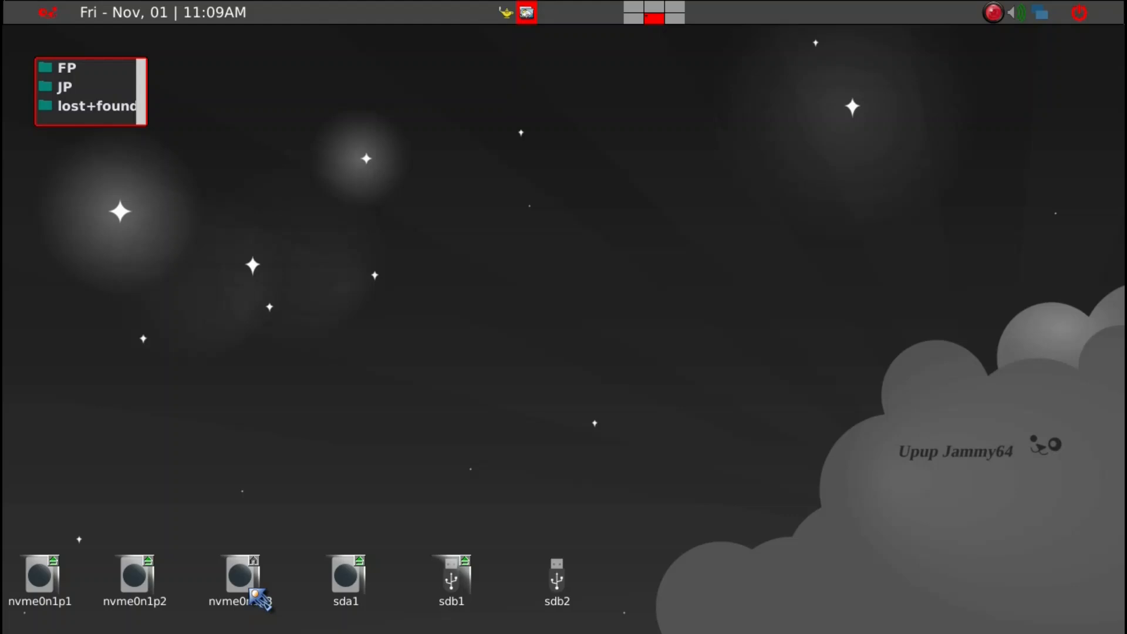
Step: Open the Linux/iso folder on sda1 beside the sdb1 file window and mount FocalPup32-20.12-241006.iso
left_click(364, 591)
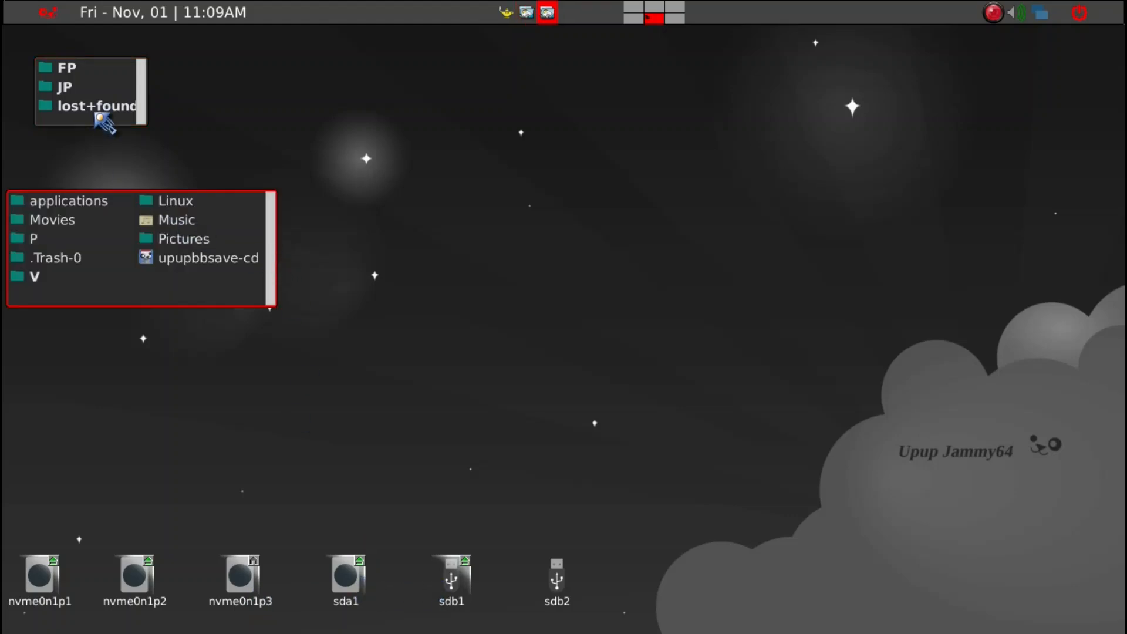
left_click_drag(95, 118, 526, 307)
left_click(183, 202)
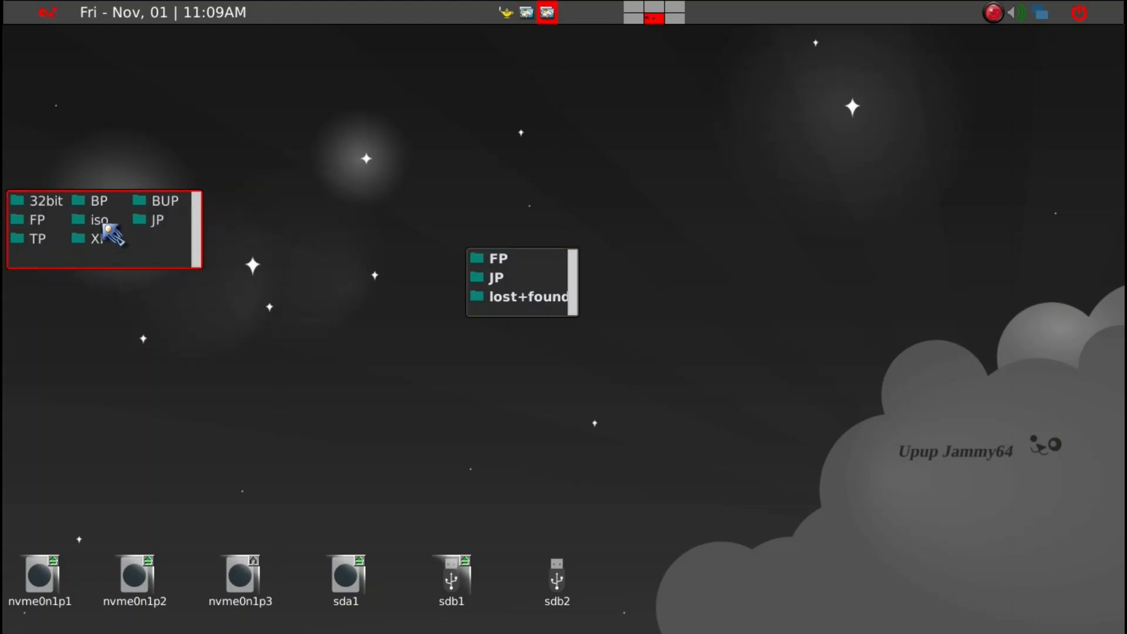
left_click(101, 223)
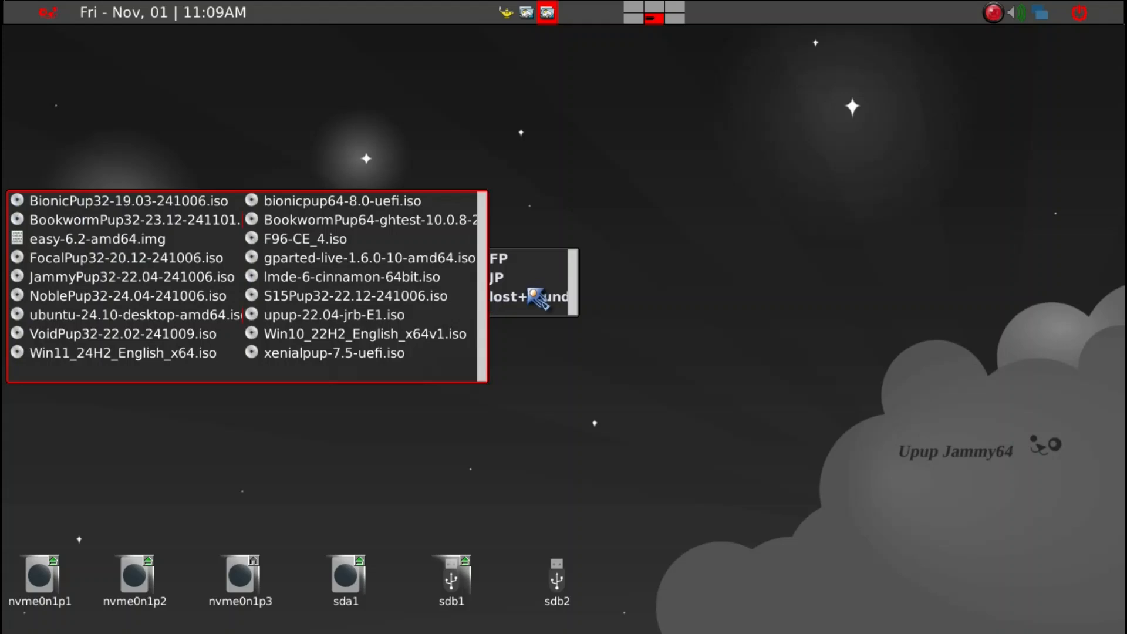
left_click_drag(537, 286, 646, 267)
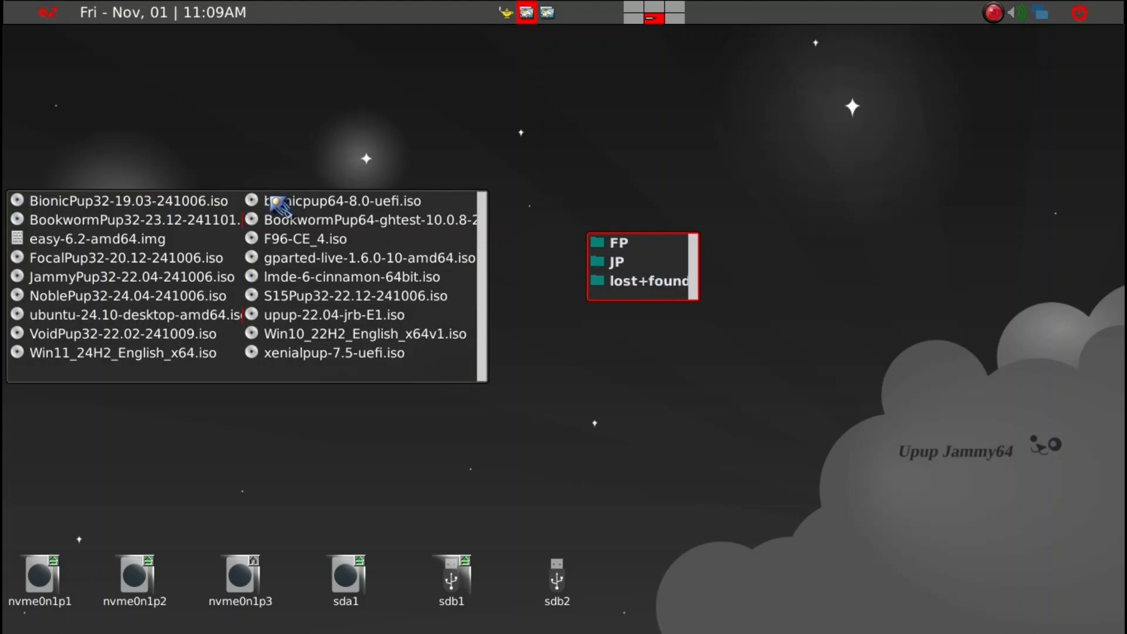
left_click(141, 262)
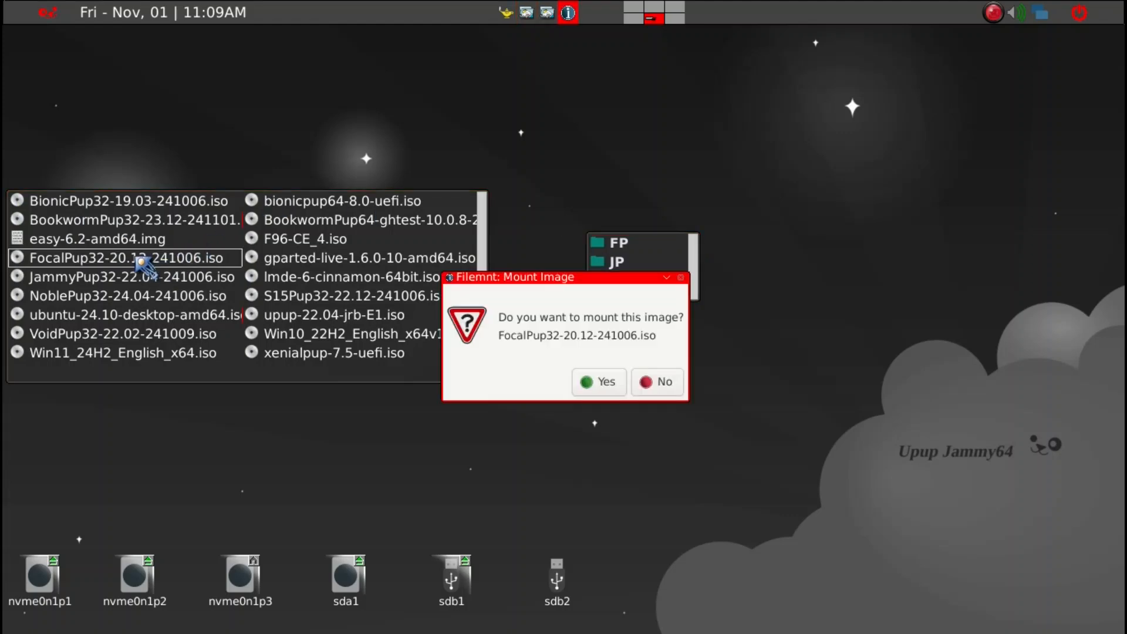
left_click(604, 387)
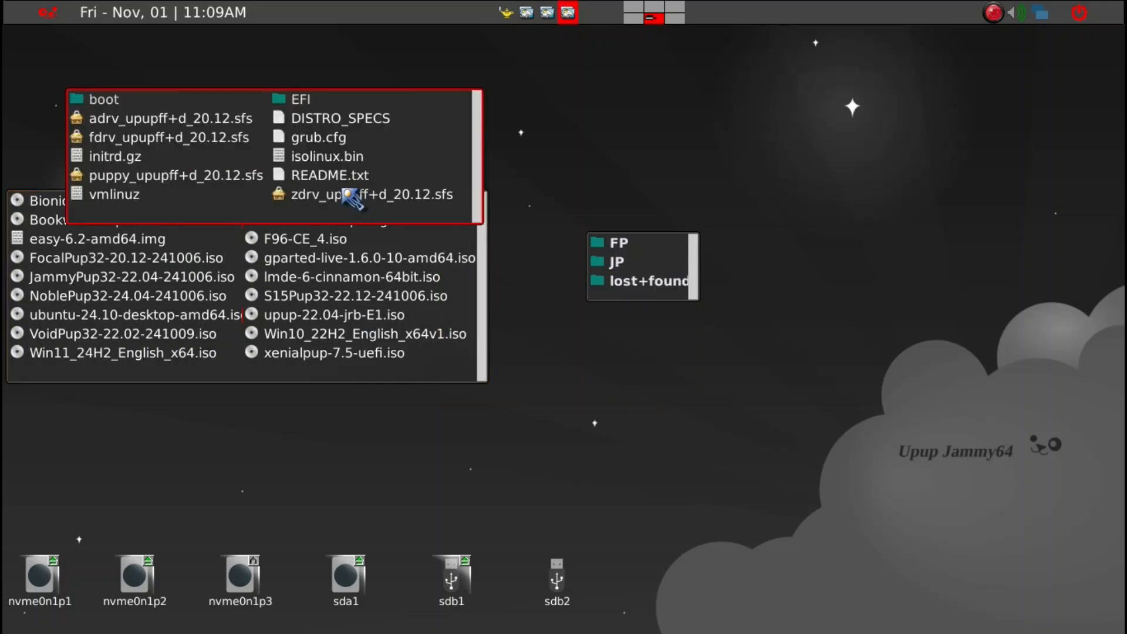
Step: Copy the adrv, fdrv, puppy and zdrv .sfs files plus initrd.gz and vmlinuz from the FocalPup32 image into the FP folder
left_click(238, 121)
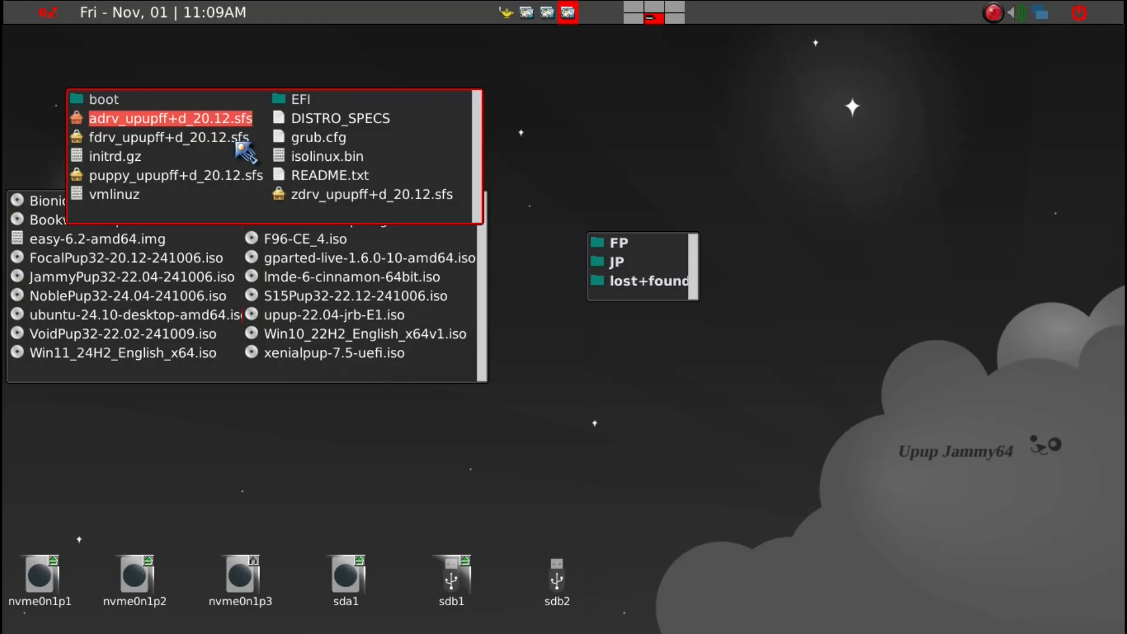
left_click(237, 143, "ctrl")
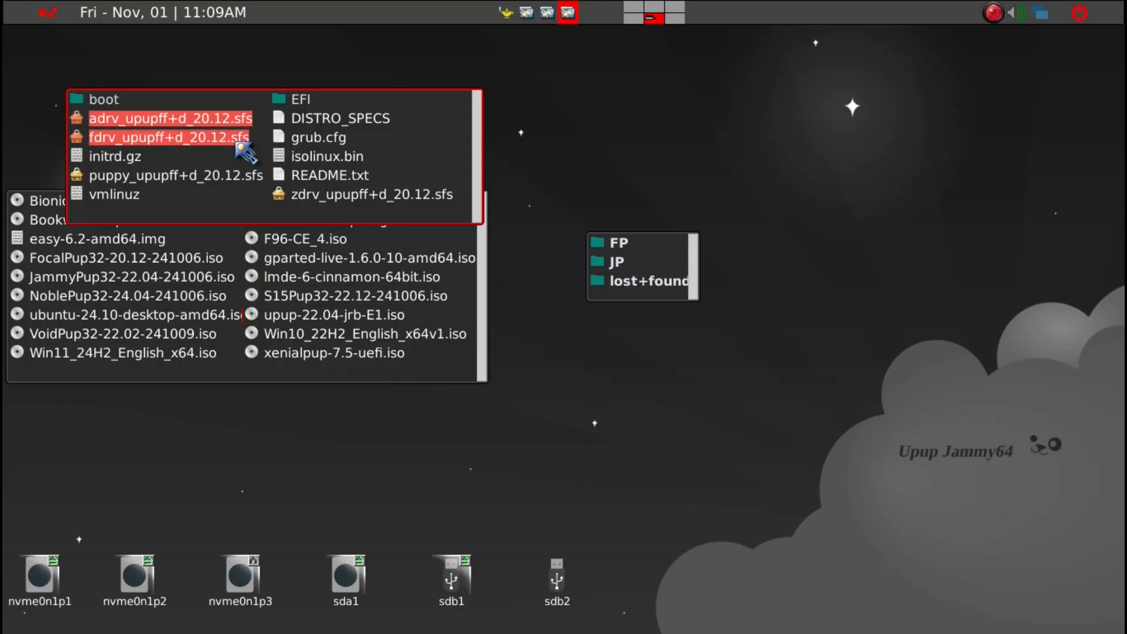
left_click(198, 175, "ctrl")
left_click(357, 199, "ctrl")
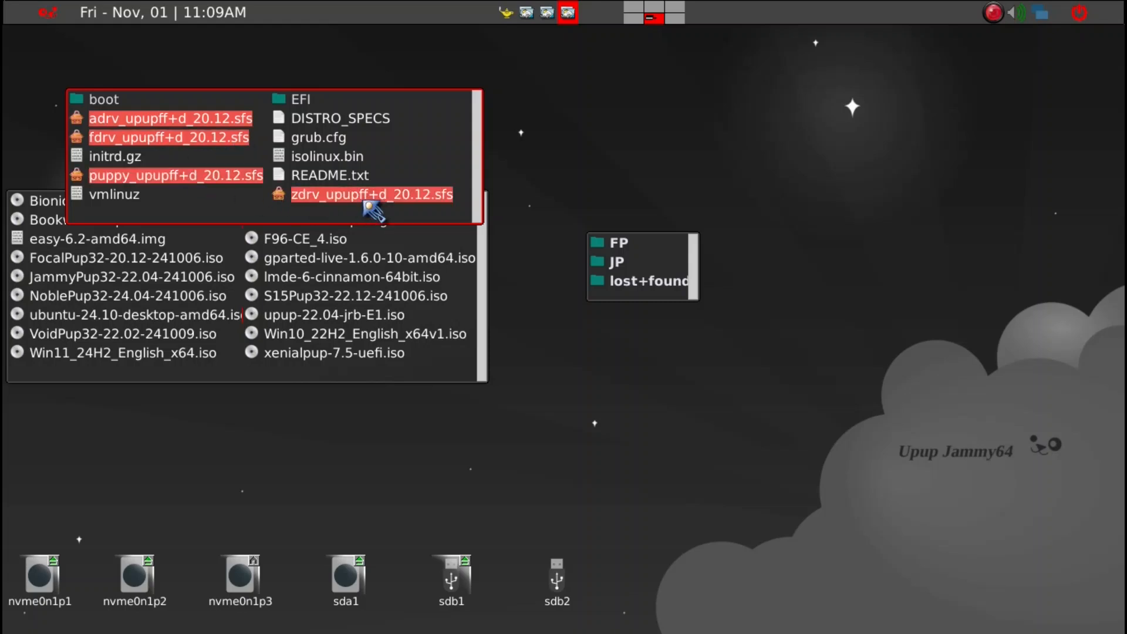
left_click(129, 159, "ctrl")
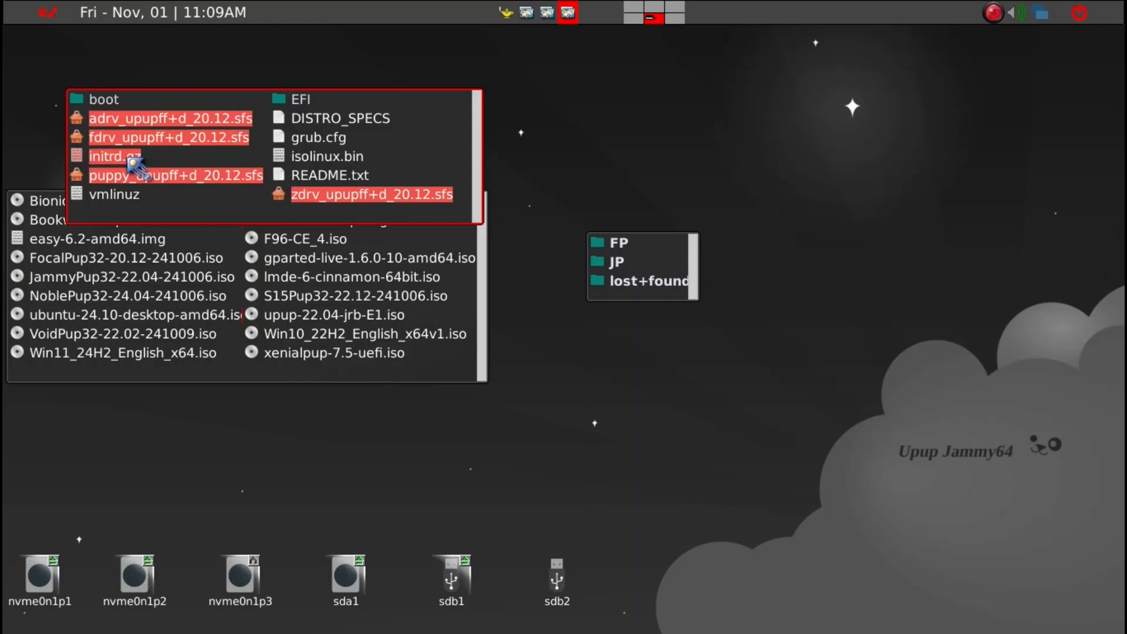
left_click(122, 203, "ctrl")
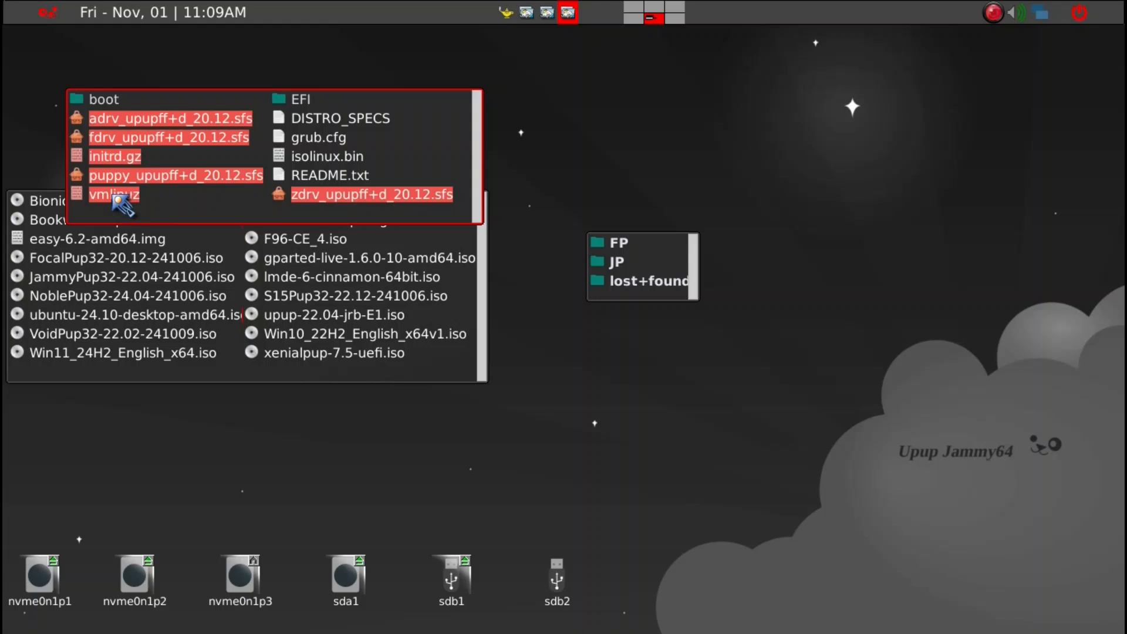
left_click_drag(118, 200, 608, 244)
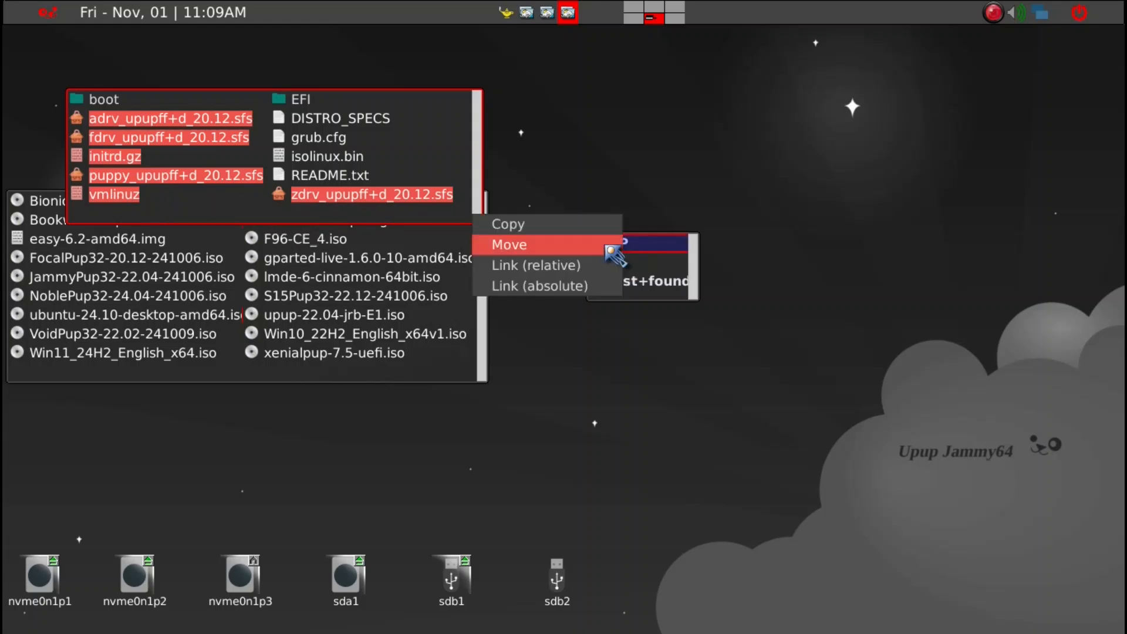
left_click(605, 232)
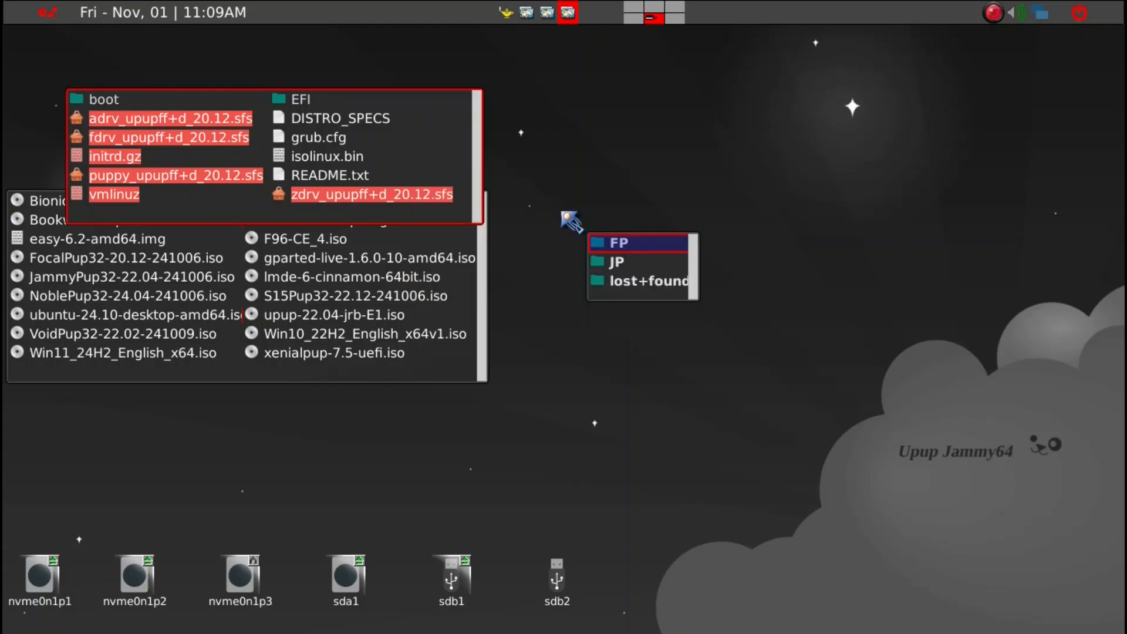
Step: Unmount FocalPup32-20.12-241006.iso and mount JammyPup32-22.04-241006.iso
left_click(80, 263)
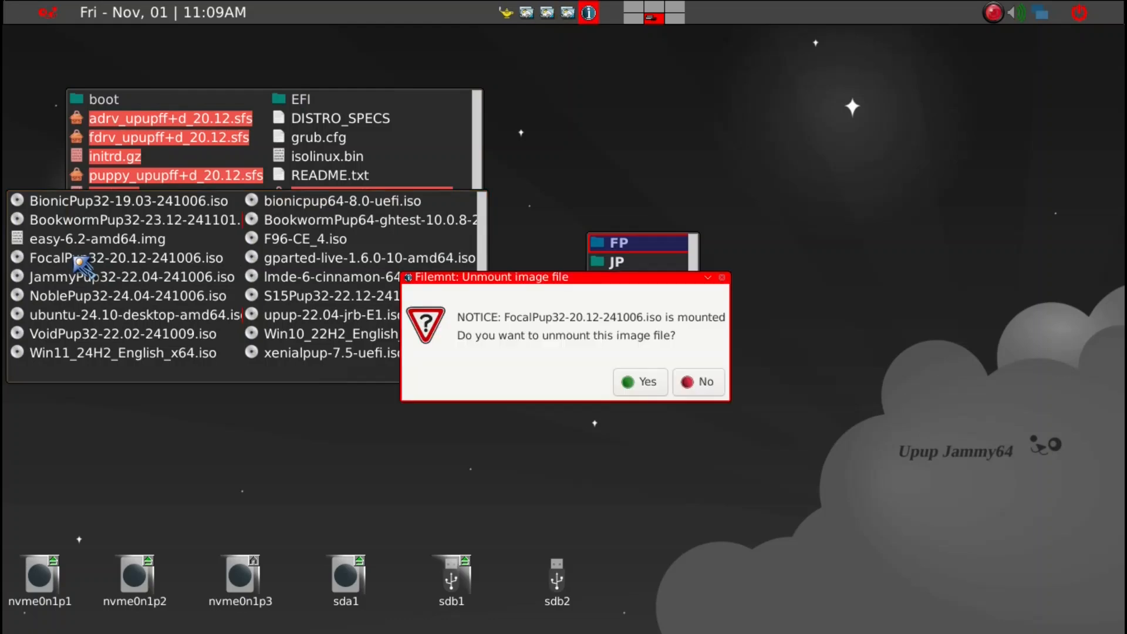
left_click(639, 382)
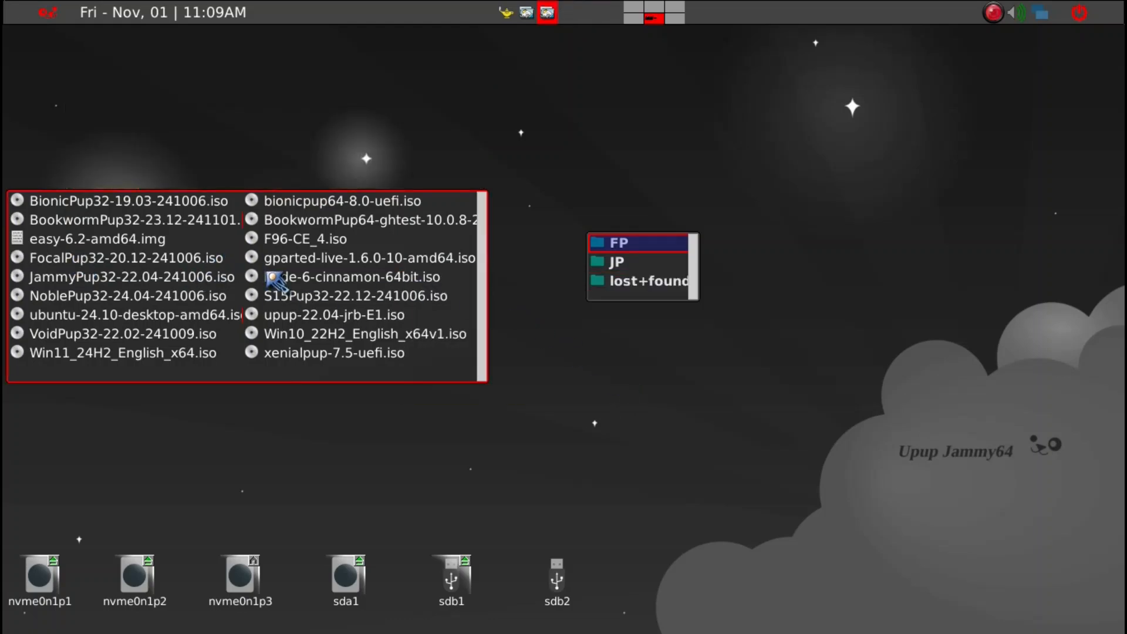
left_click(152, 286)
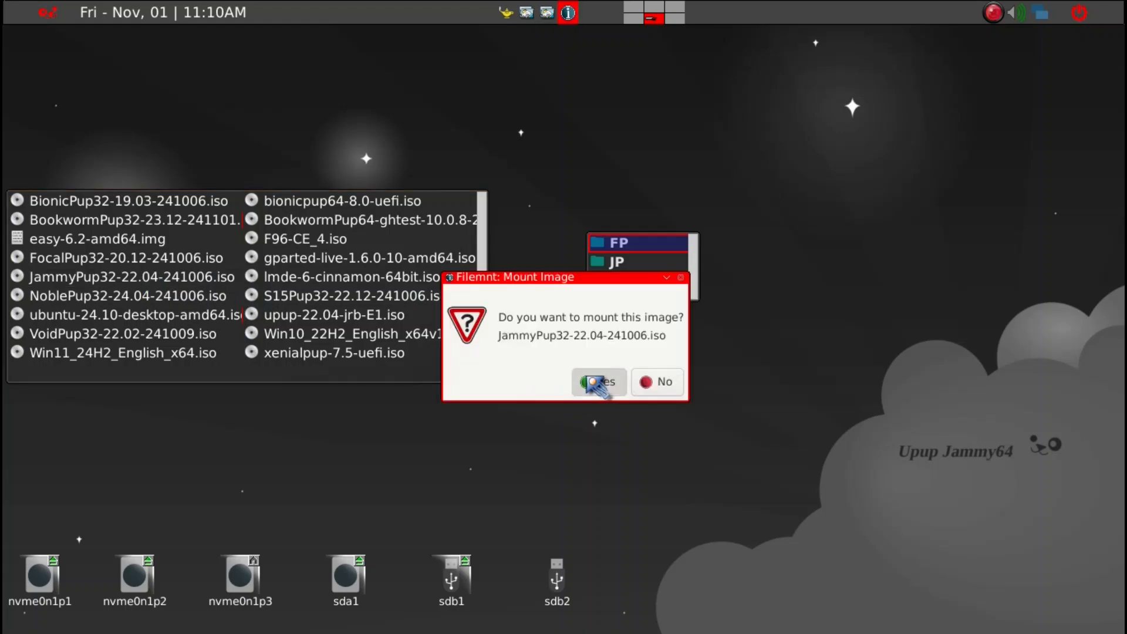
left_click(595, 382)
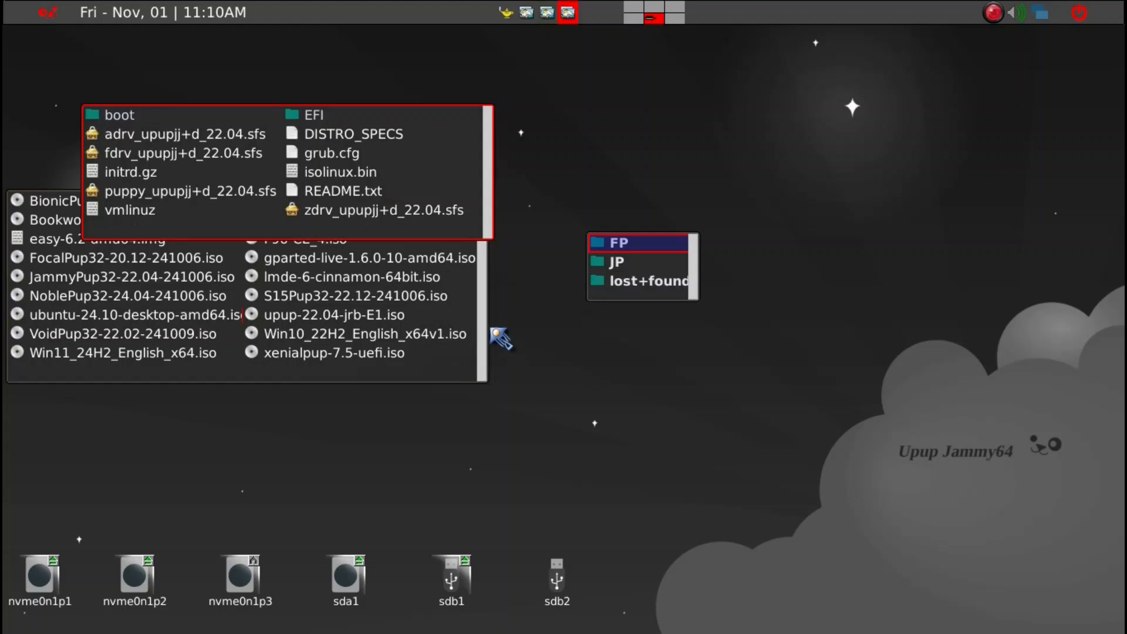
Step: Copy the adrv, fdrv, puppy and zdrv .sfs files plus initrd.gz and vmlinuz from the JammyPup32 image into the JP folder
left_click(252, 136)
left_click(245, 158, "ctrl")
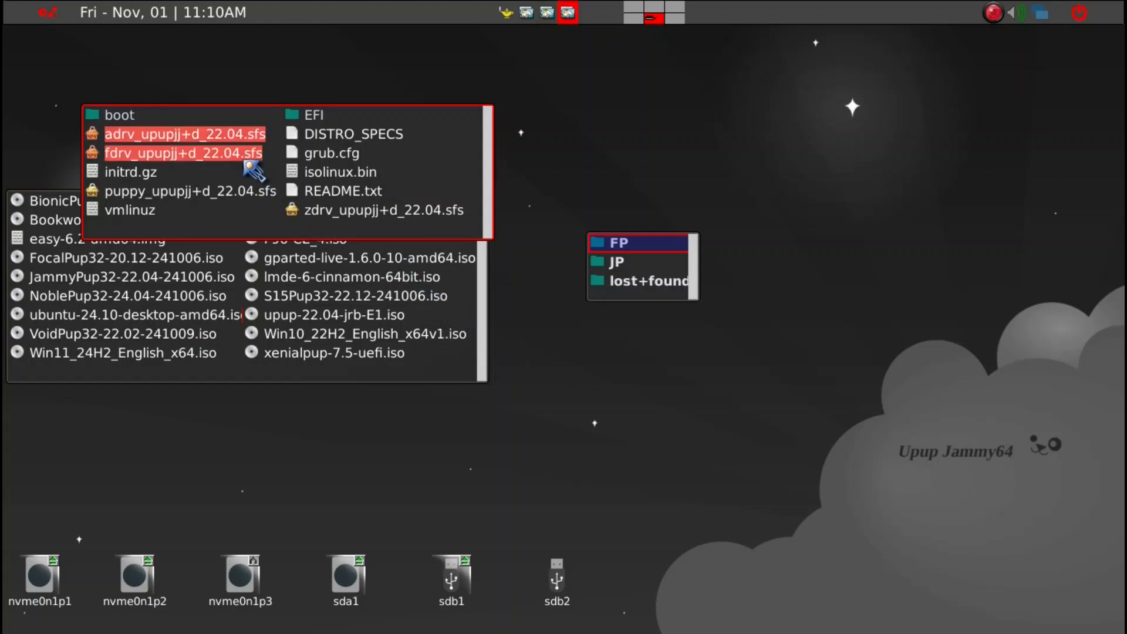
left_click(248, 194, "ctrl")
left_click(361, 213, "ctrl")
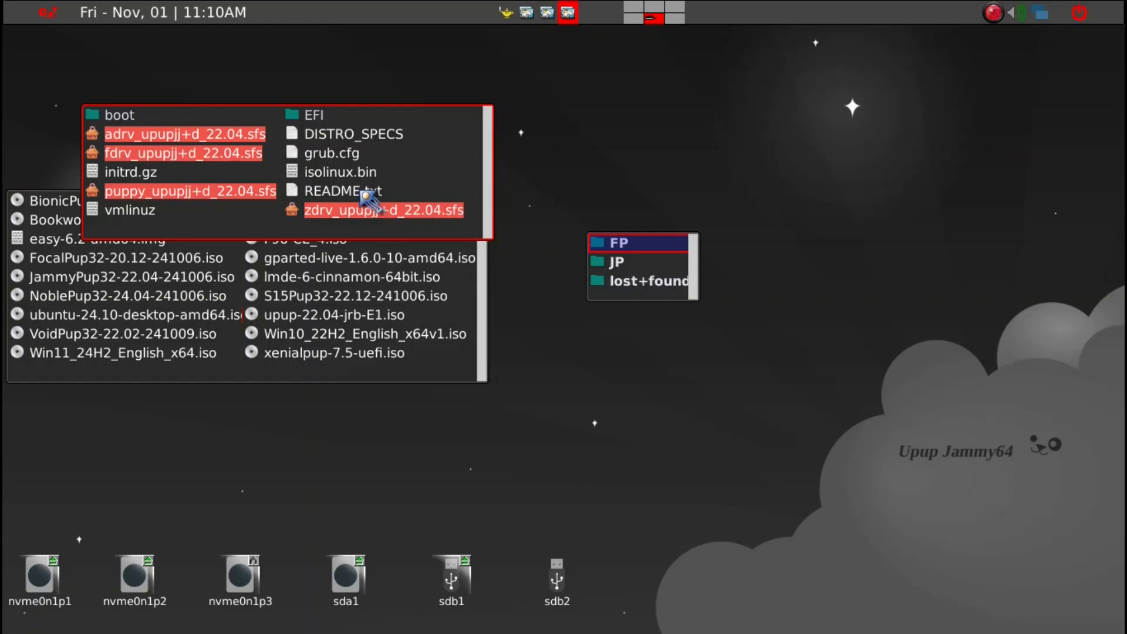
left_click(154, 176, "ctrl")
left_click(147, 210, "ctrl")
left_click_drag(148, 211, 613, 270)
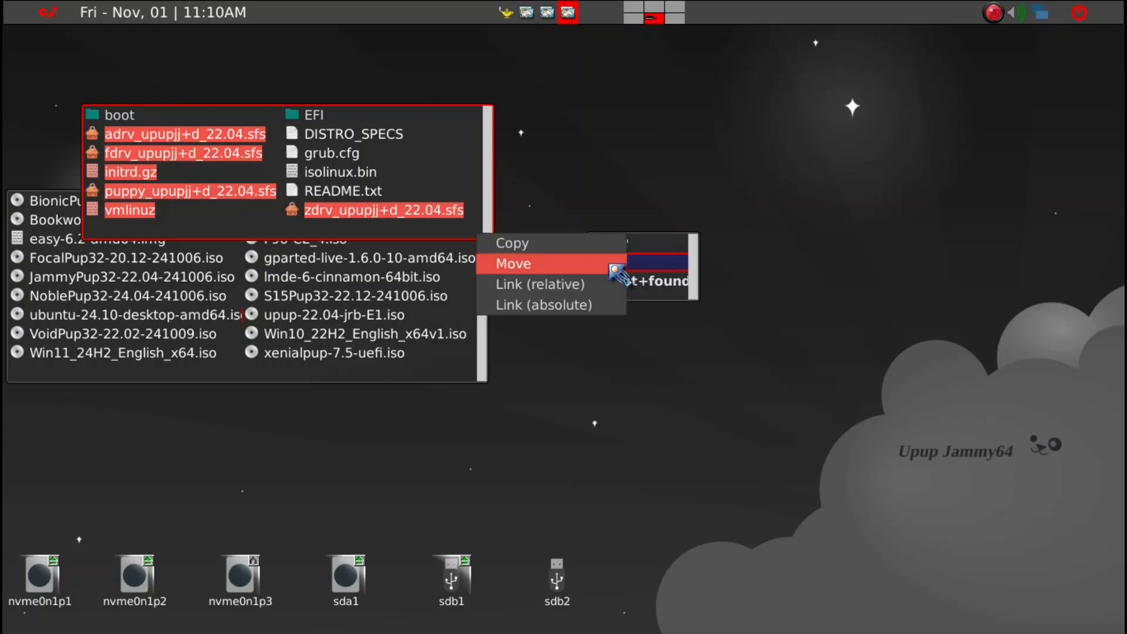
left_click(610, 245)
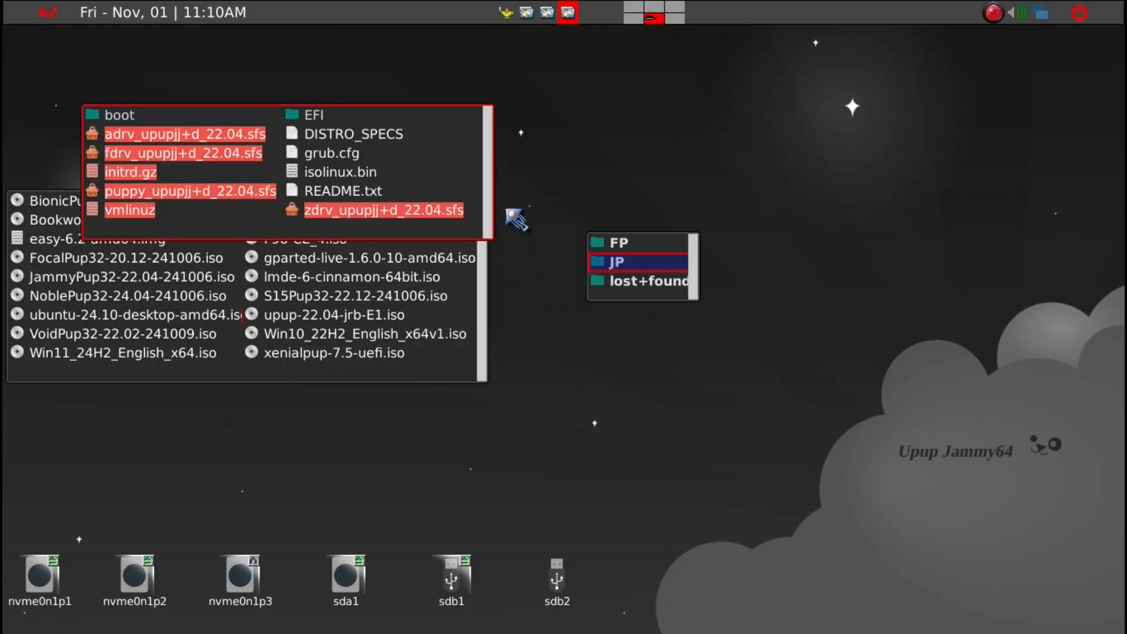
Step: Close the JammyPup32 image, iso folder and sdb1 file windows
left_click(469, 177)
key("ctrl+q")
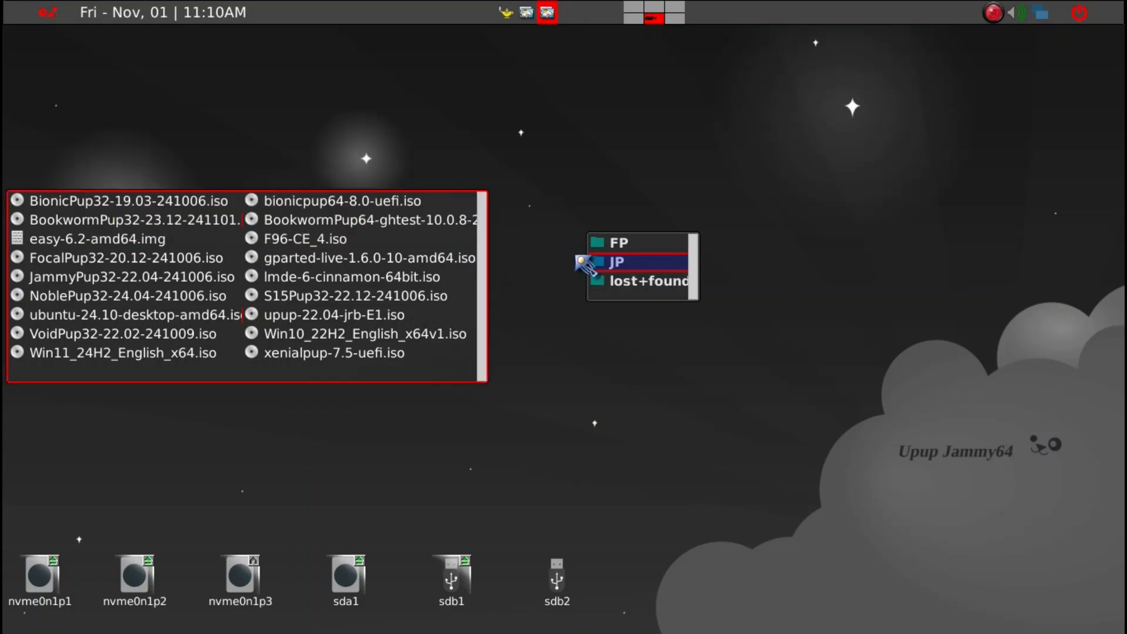
key("ctrl+q")
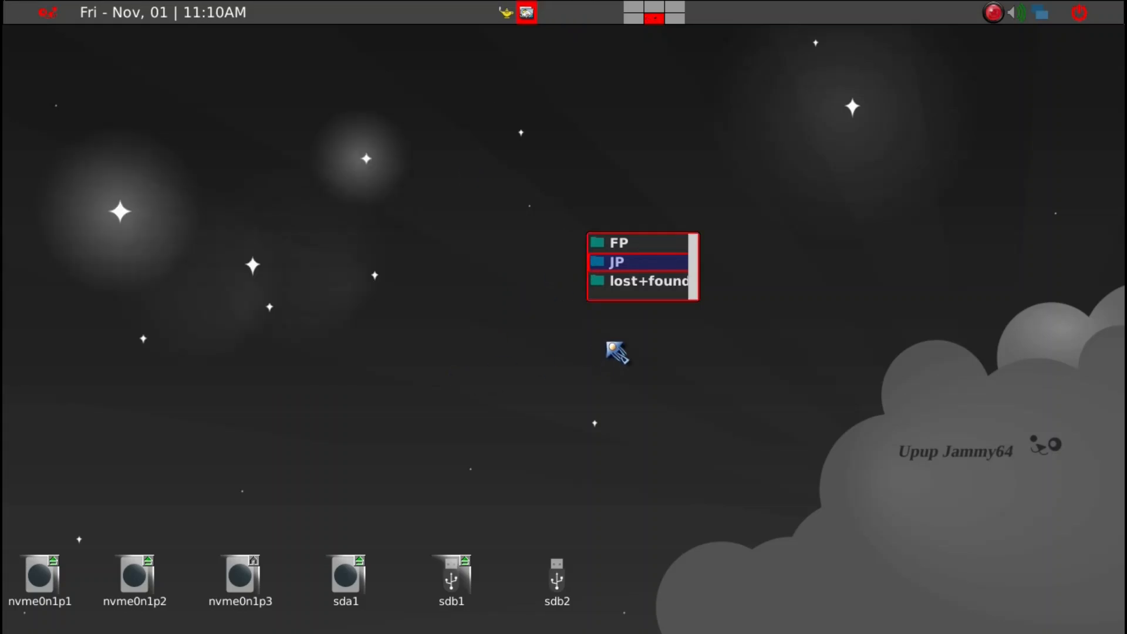
key("ctrl+q")
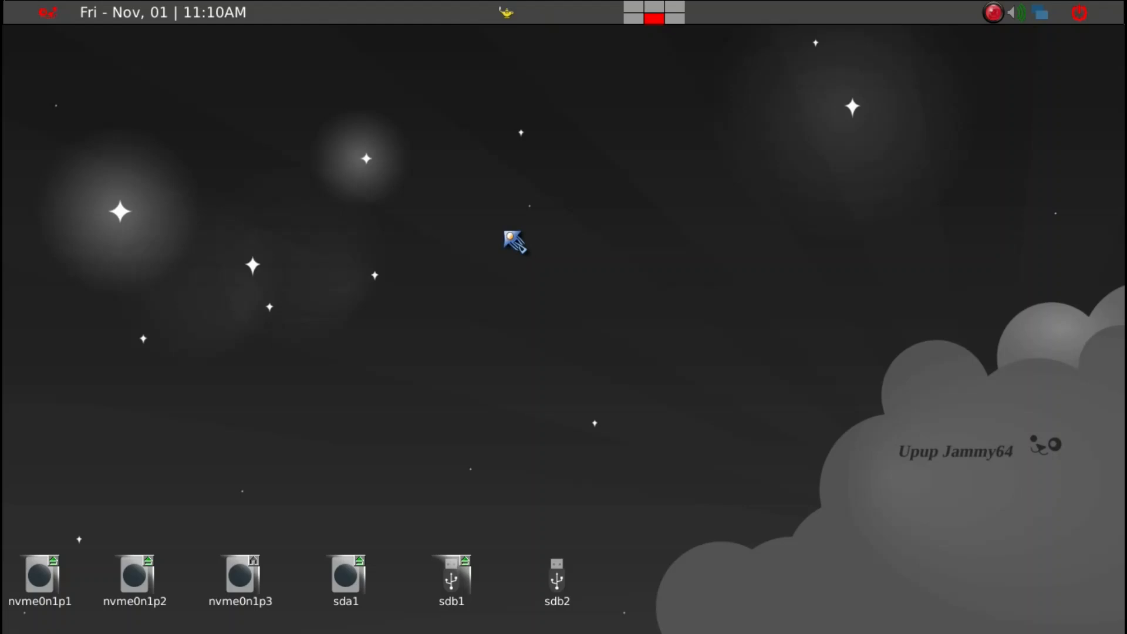
Step: Launch Grub4Dos bootloader config and, with sdb as the target device, enable 'Search within only this device' and 'Legacy compatible menu.lst'
key("super+d")
type("gru4")
key("BackSpace")
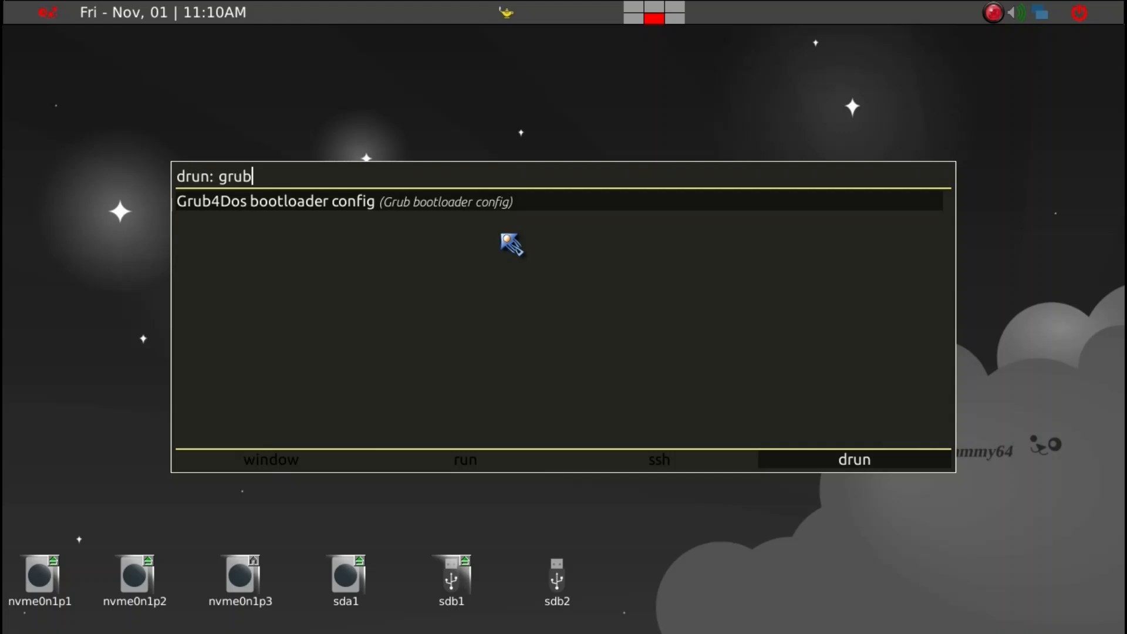
key("Return")
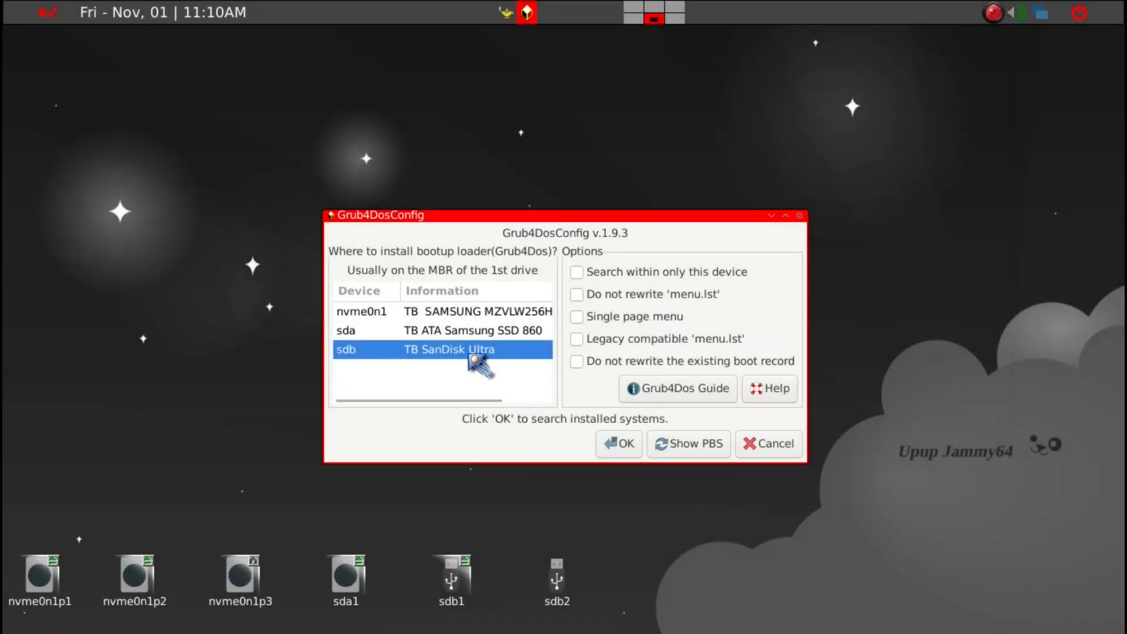
mouse_move(471, 356)
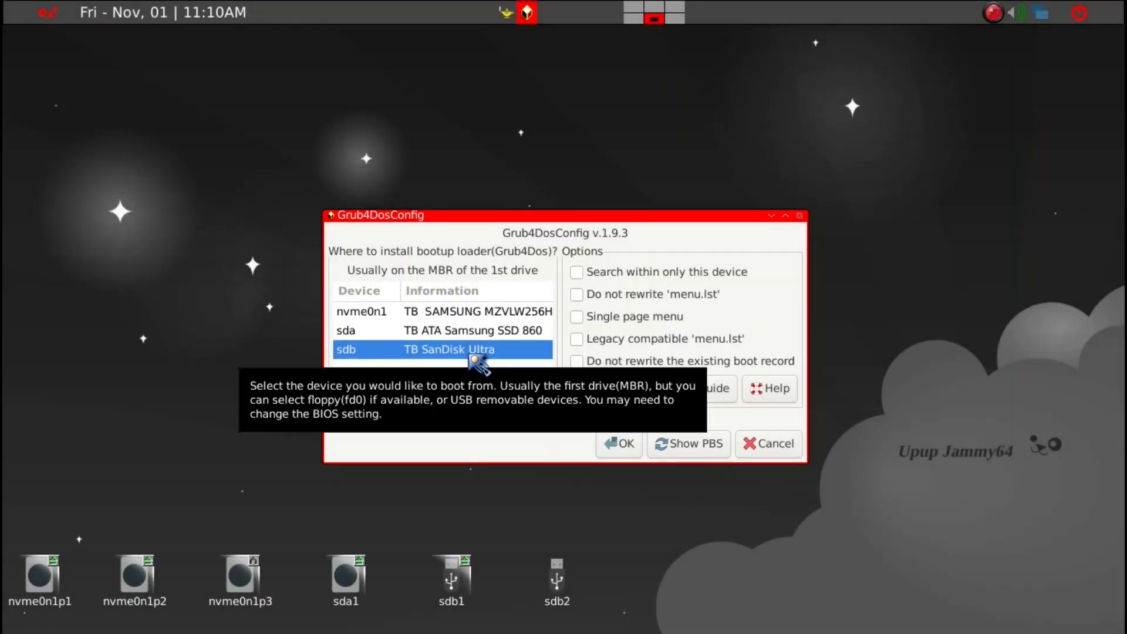
left_click(587, 274)
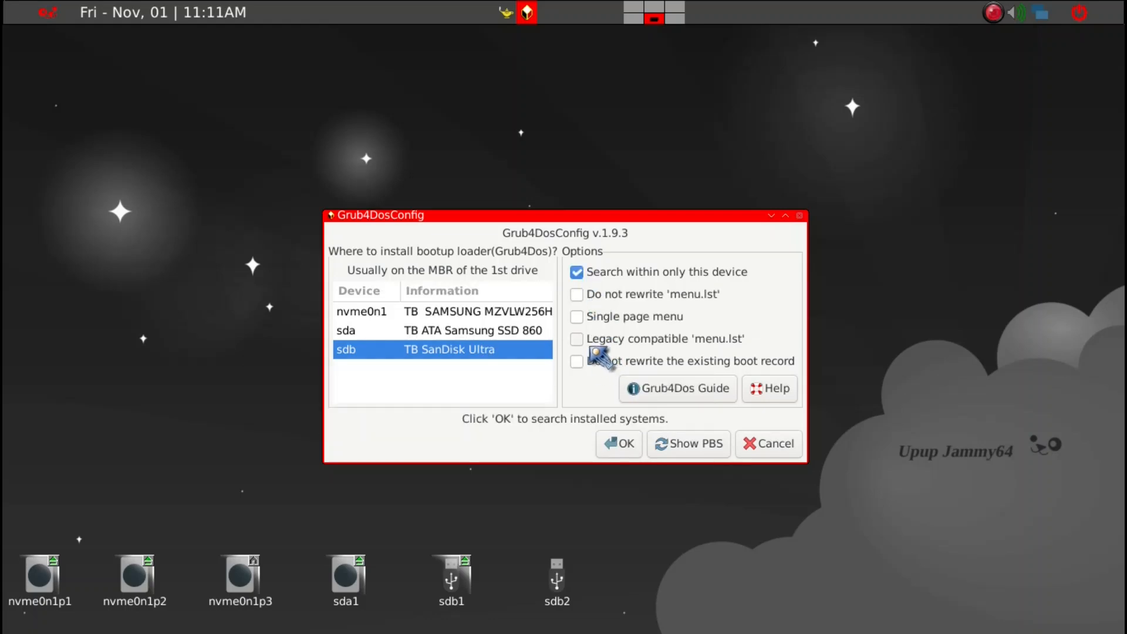
left_click(577, 340)
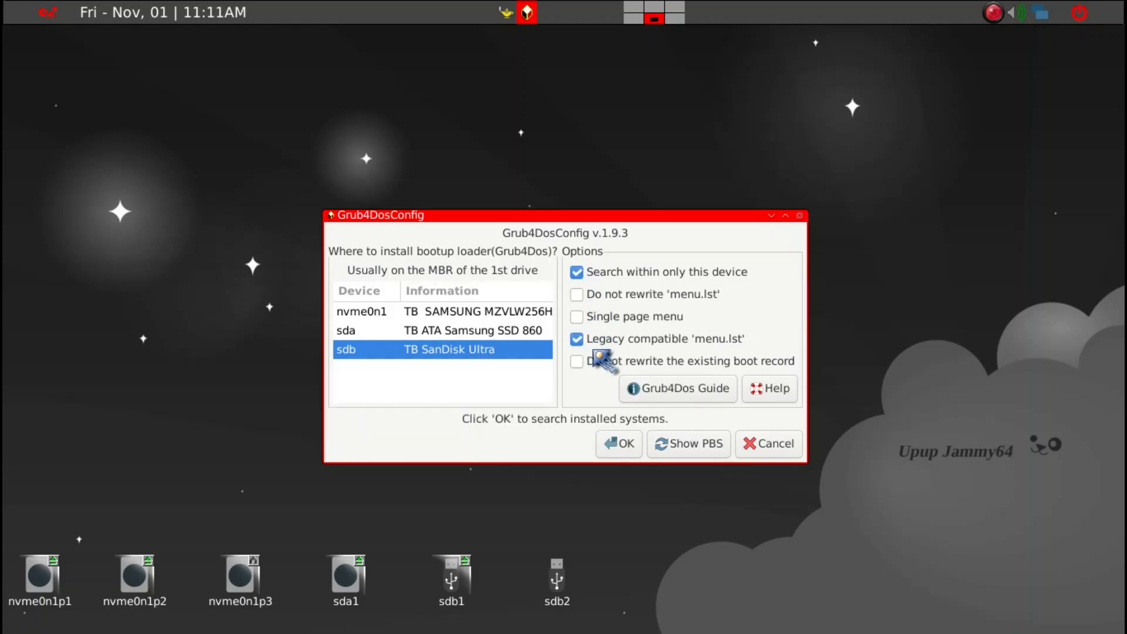
Step: Search for installed systems, set the Puppy boot options to pmedia=usbflash pfix=nocopy,fsck, and install Grub4Dos on sdb
left_click(622, 444)
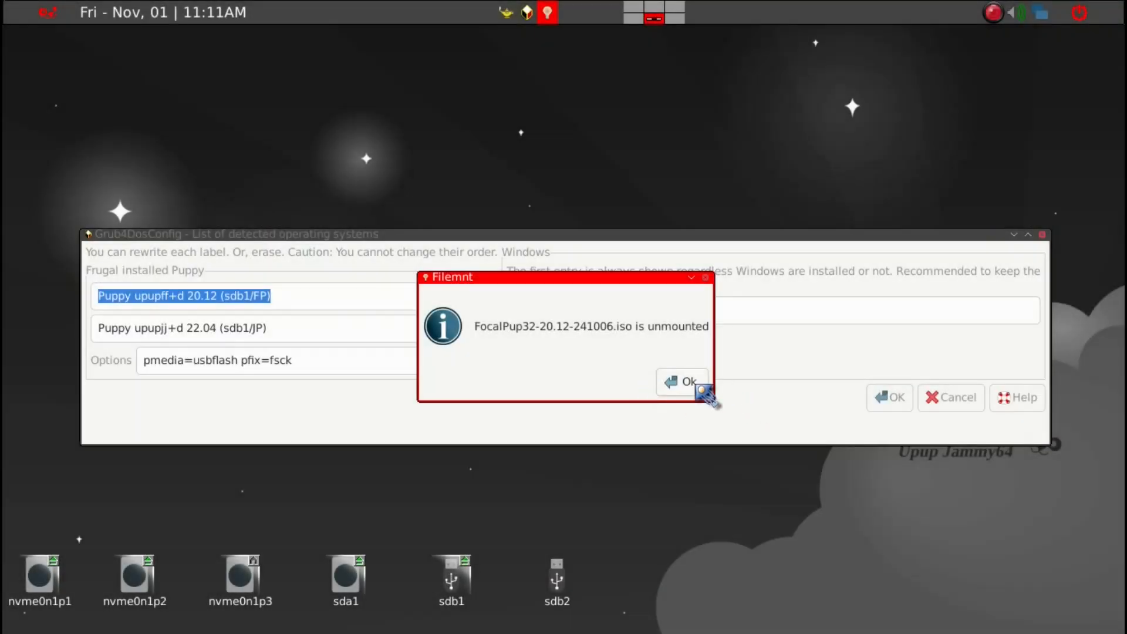
left_click(698, 383)
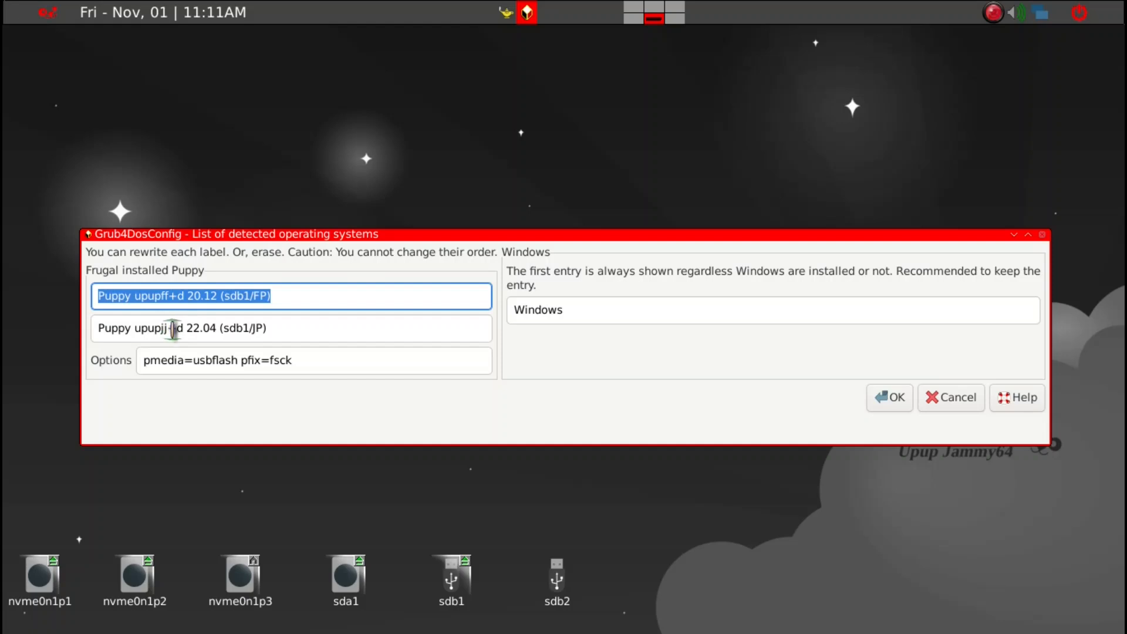
left_click(265, 360)
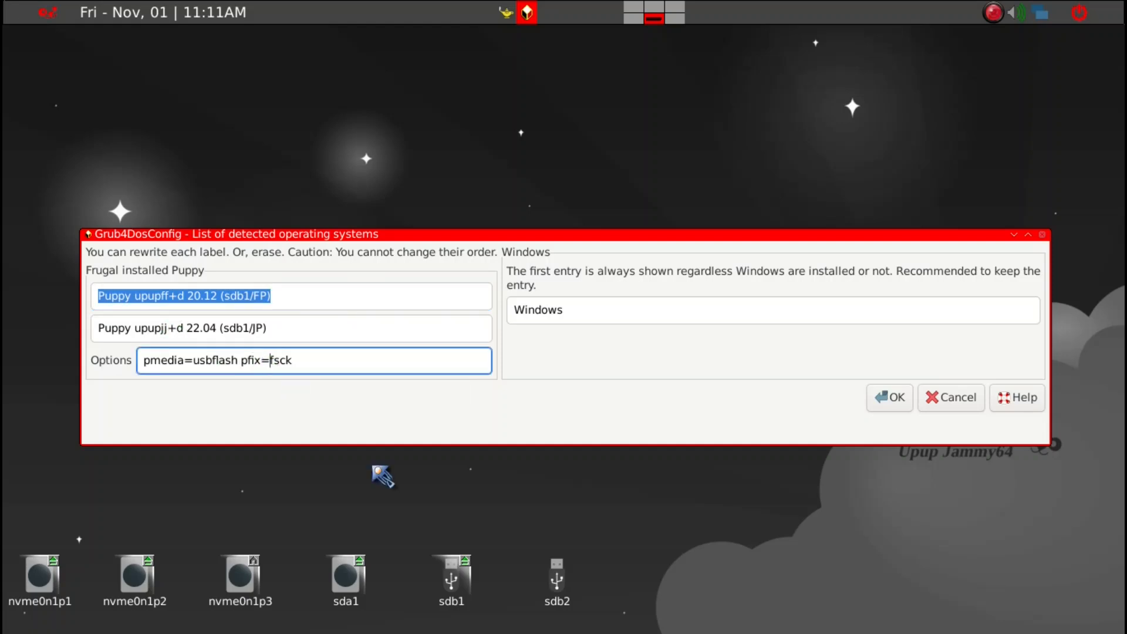
type("nocopy")
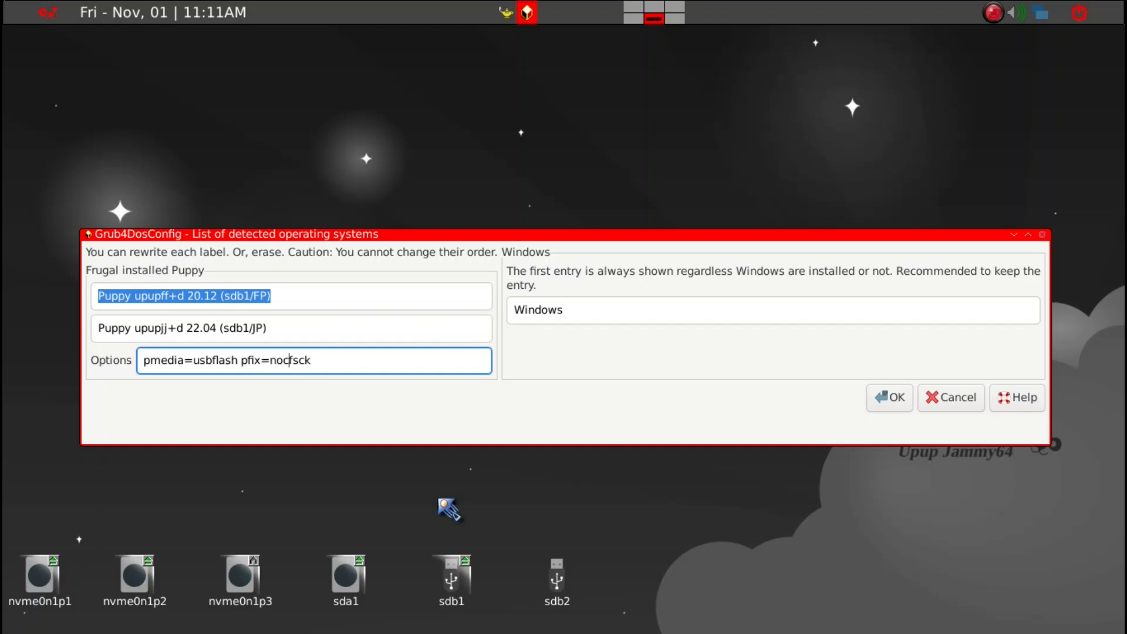
type(",")
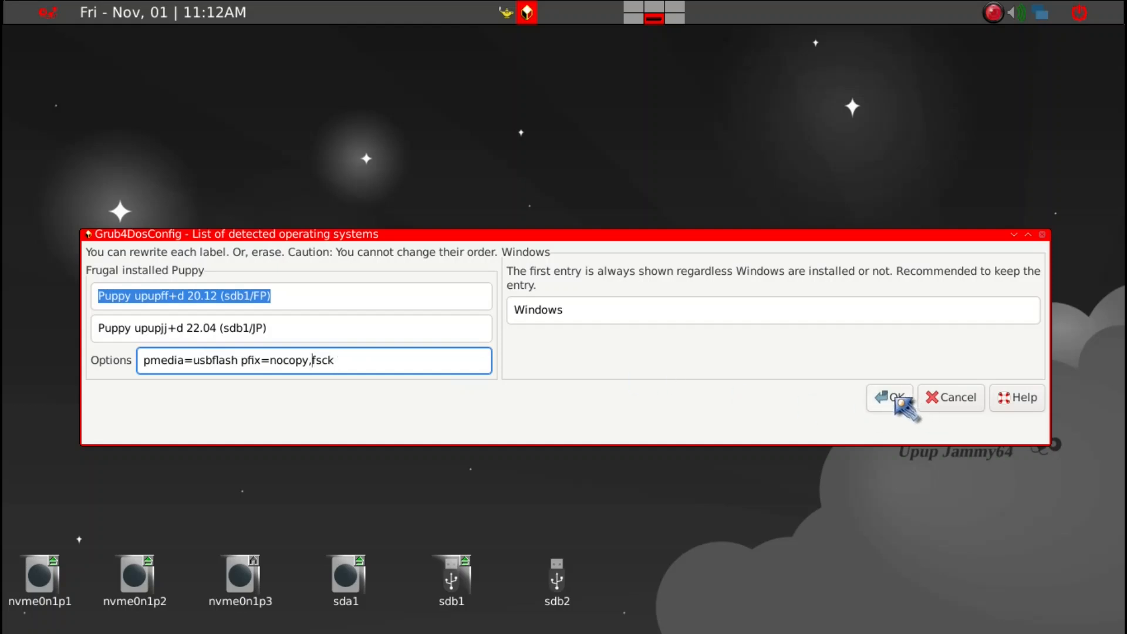
left_click(896, 398)
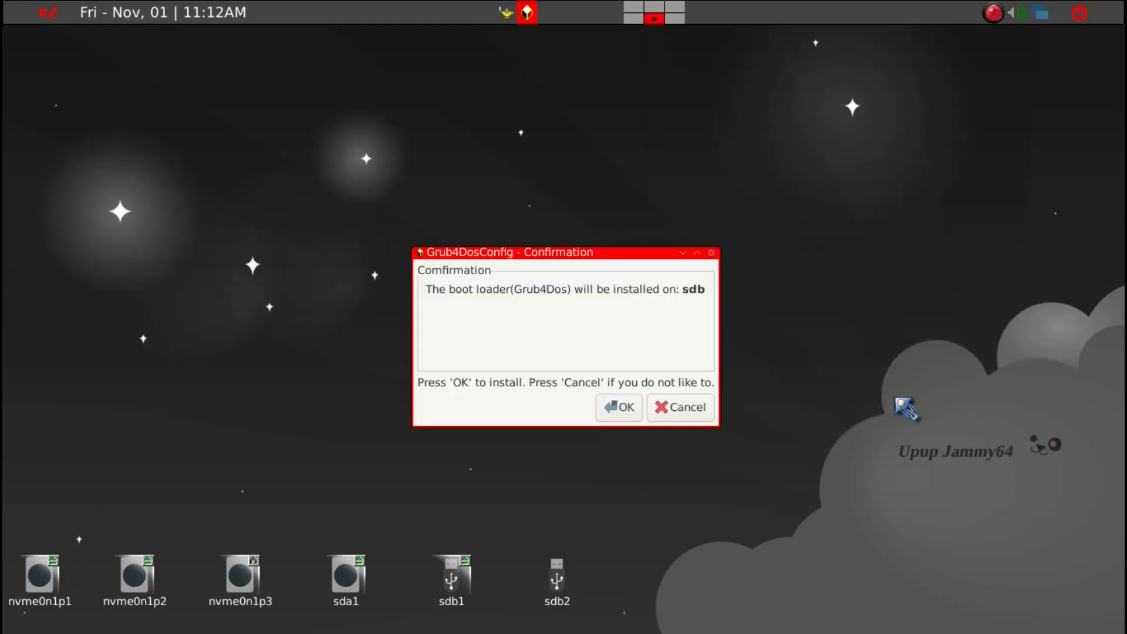
left_click(624, 408)
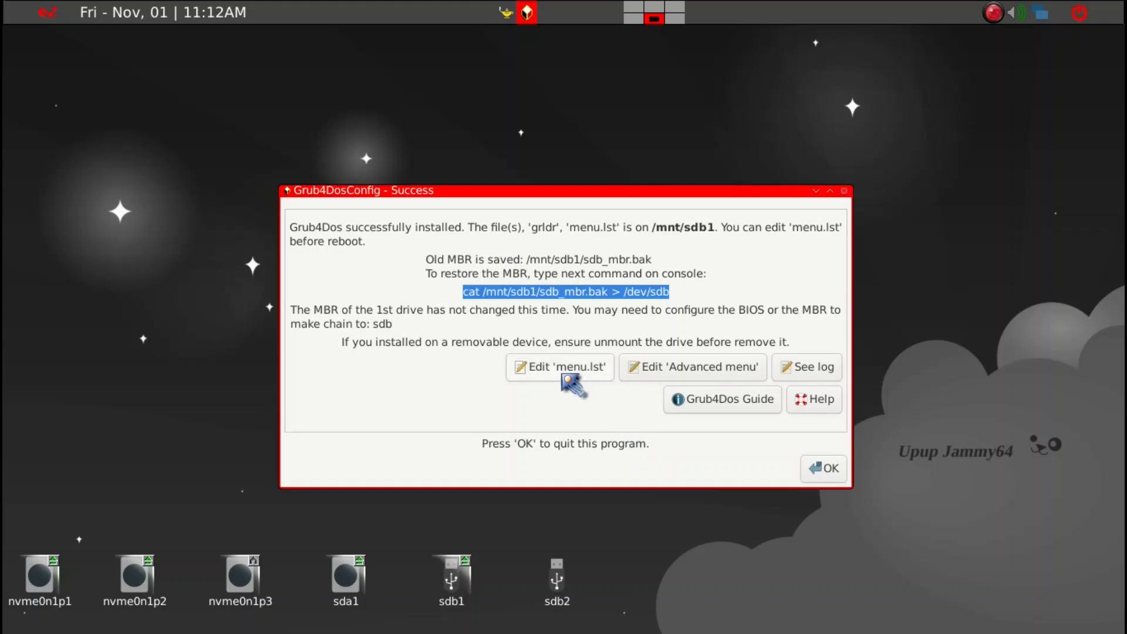
Step: Open menu.lst for editing and shorten the first Puppy entry's title to FP (sdb1/FP)
left_click(562, 375)
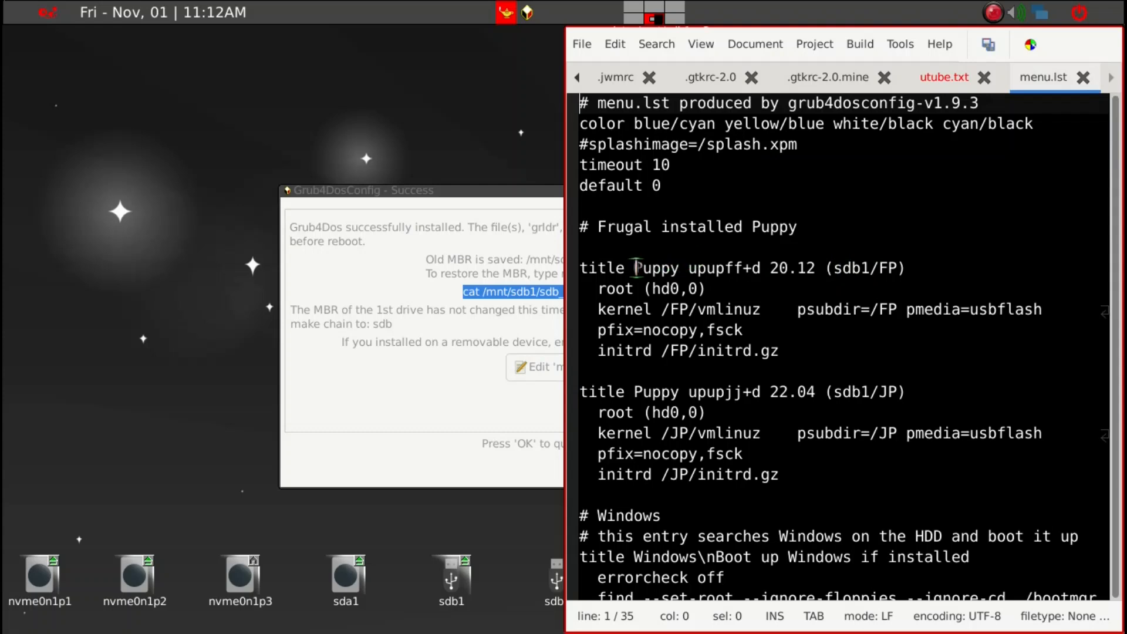
left_click(635, 268)
type("F")
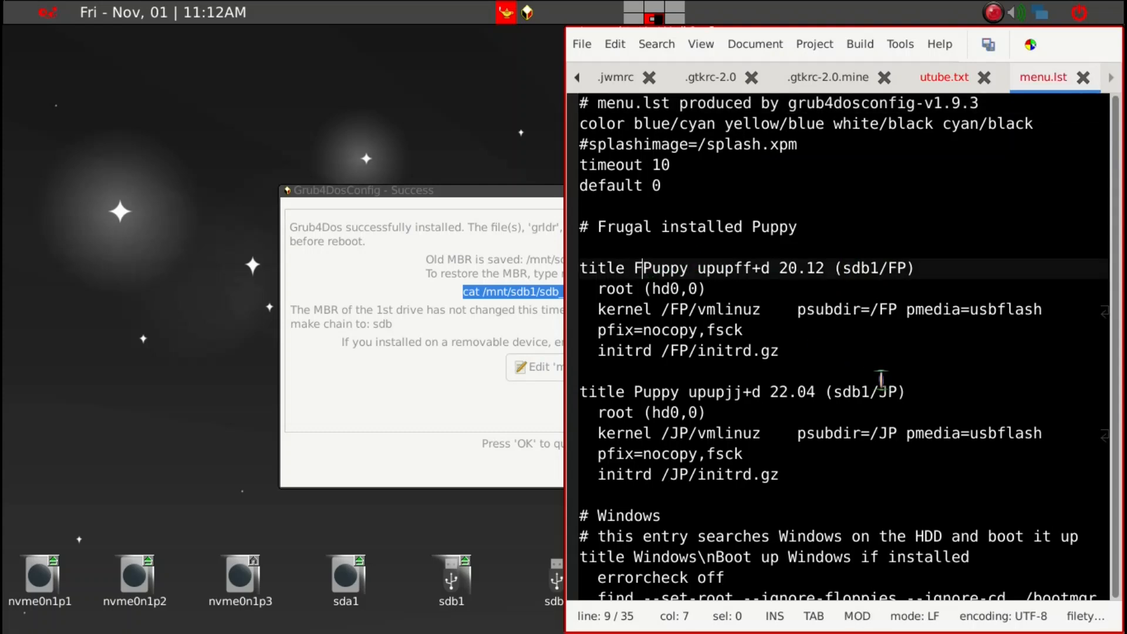
key("Right")
key("Delete")
key("Delete")
key("Delete")
key("Delete")
key("Delete")
key("Delete")
key("Delete")
key("Delete")
key("Delete")
key("Delete")
key("Delete")
key("Delete")
key("Delete")
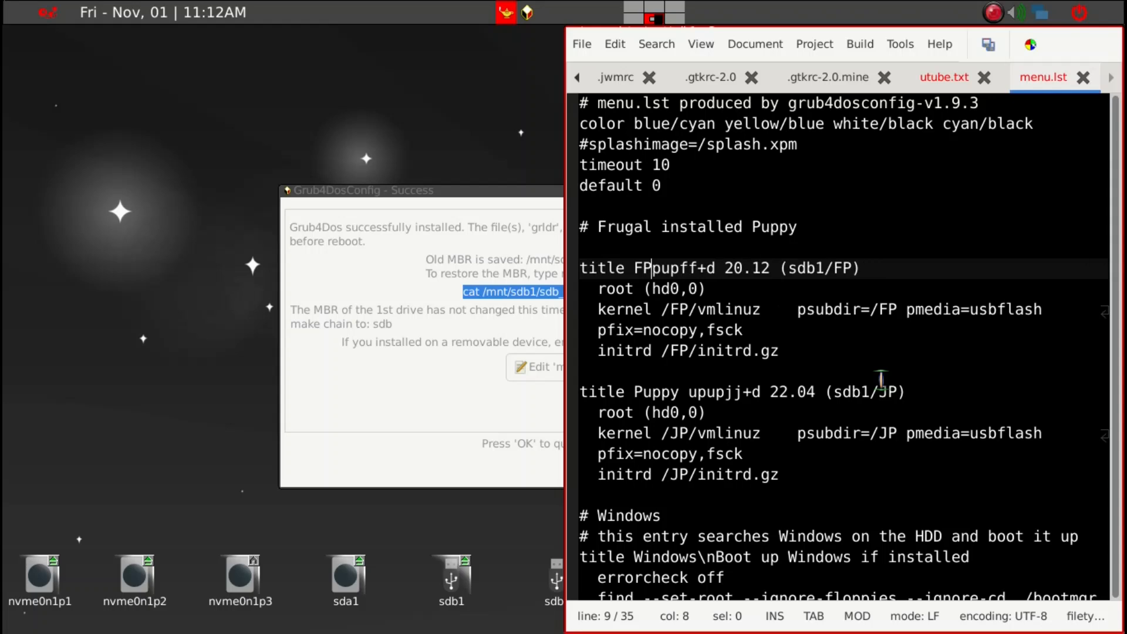
key("Delete")
key("Delete")
key("Delete")
key("Delete")
key("Delete")
key("Delete")
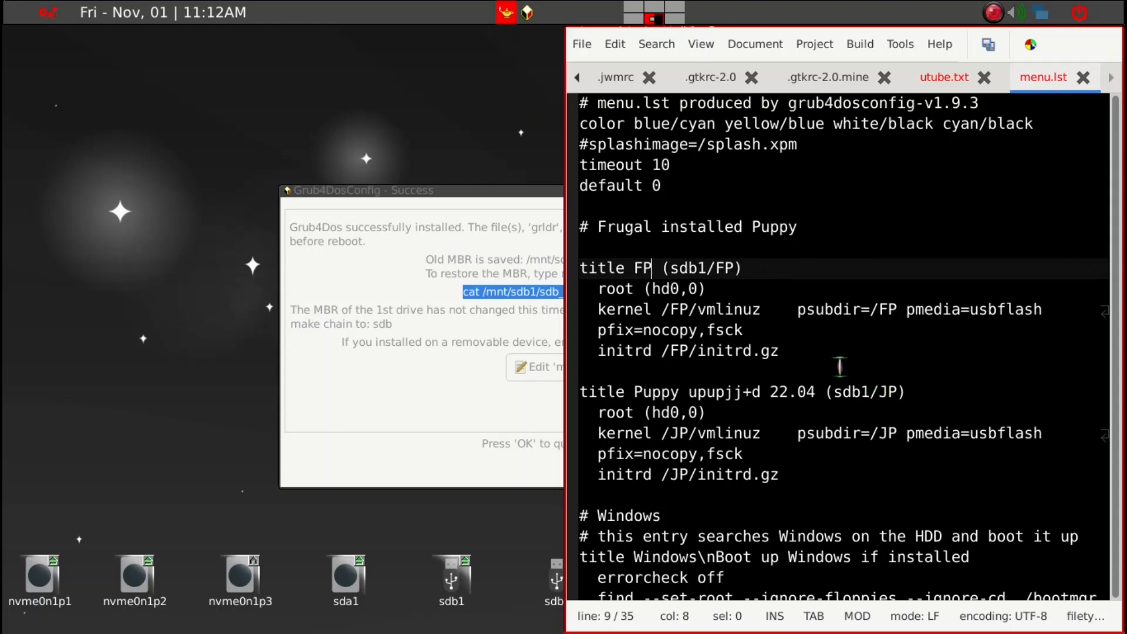
Step: Shorten the second Puppy entry's title in menu.lst to JP (sdb1/JP)
left_click(633, 392)
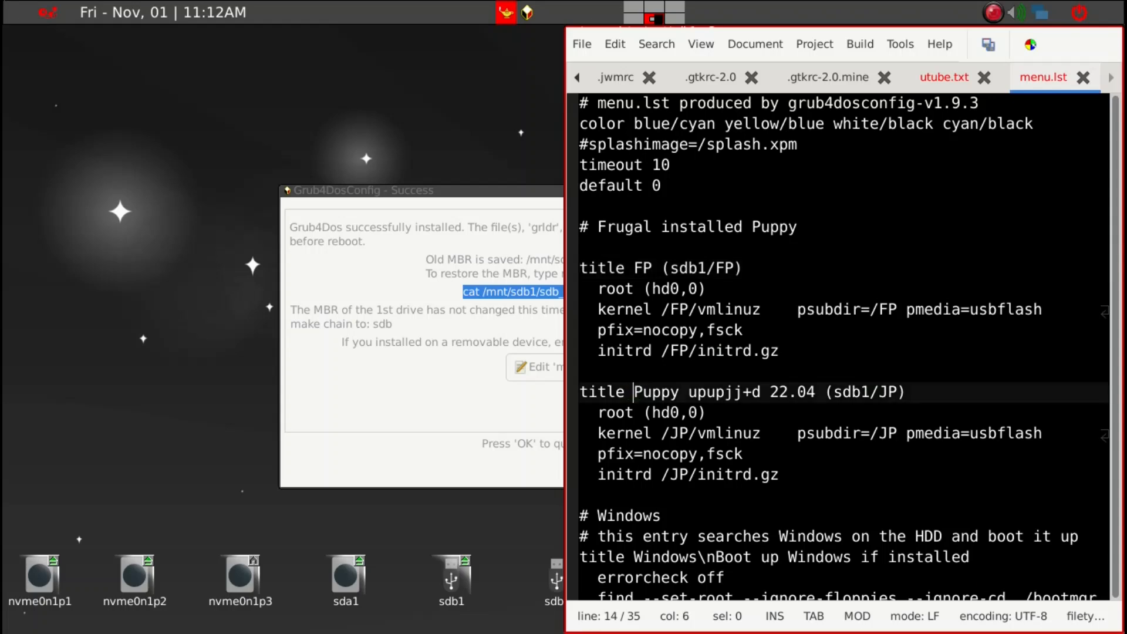
type("J")
key("Right")
key("Delete")
key("Delete")
key("Delete")
key("Delete")
key("Delete")
key("Delete")
key("Delete")
key("Delete")
key("Delete")
key("Delete")
key("Delete")
key("Delete")
key("Delete")
key("Delete")
key("Delete")
key("Delete")
key("Delete")
key("Delete")
key("Delete")
key("Delete")
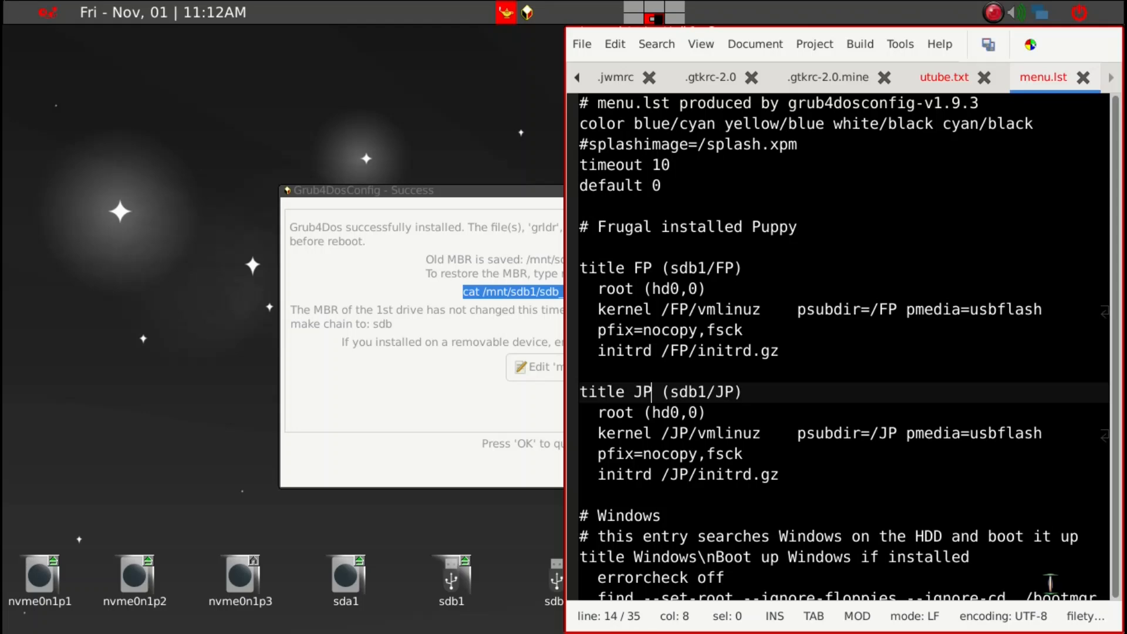
Step: Delete the Windows and Advanced Menu sections from the end of menu.lst, including the extra blank line
scroll(951, 517, "down", 5)
left_click_drag(757, 565, 566, 259)
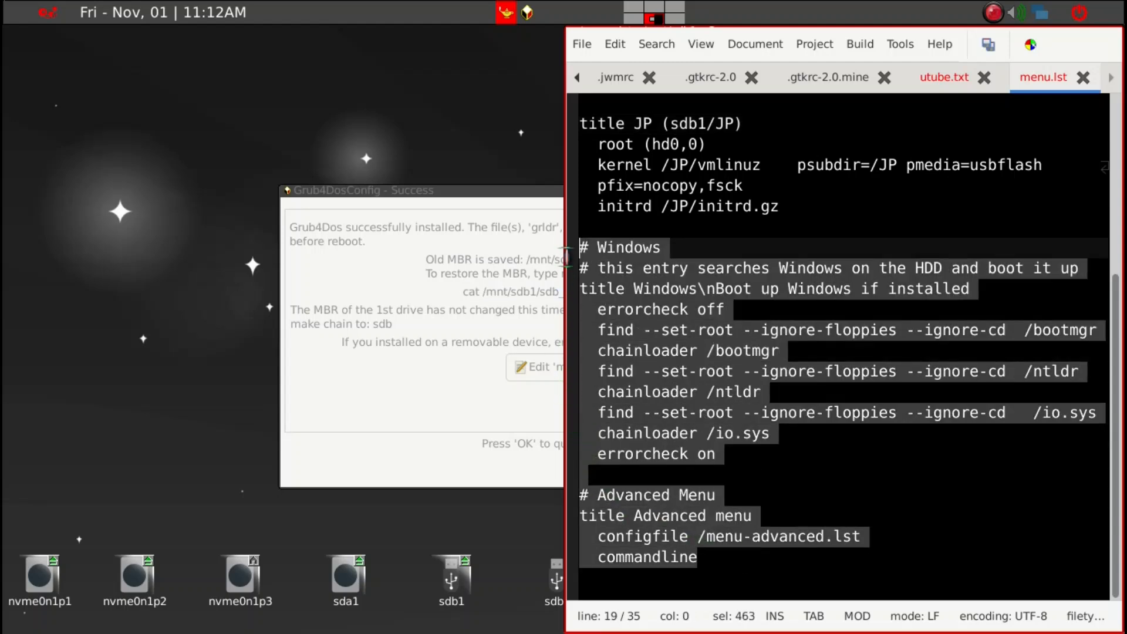
key("BackSpace")
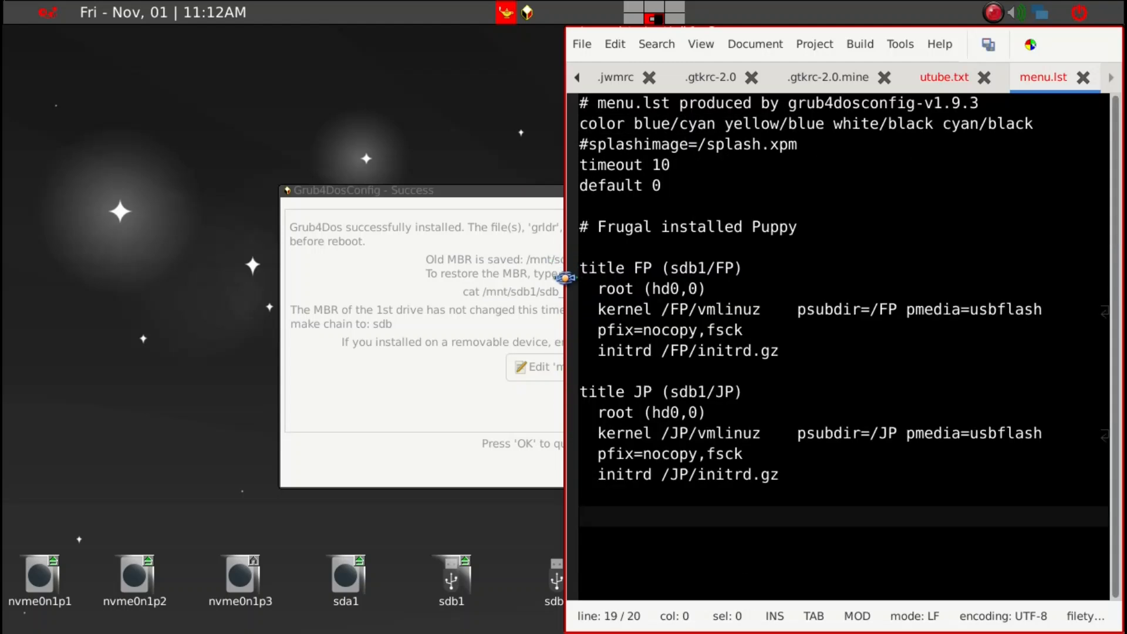
key("BackSpace")
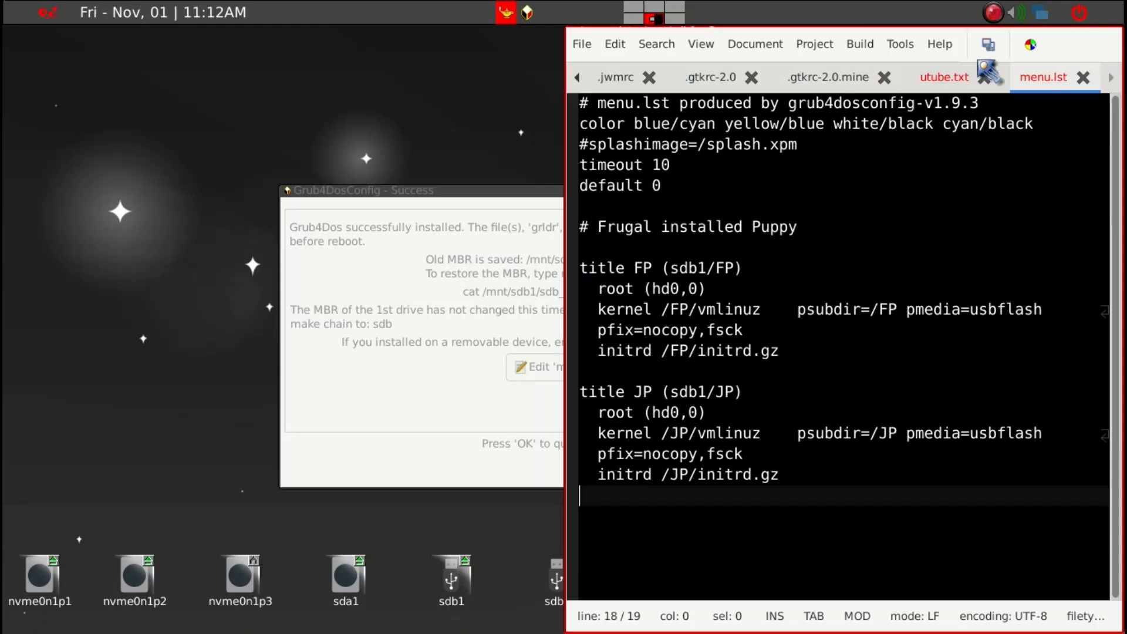
Step: Save all open files, quit the text editor and finish Grub4DosConfig
left_click(988, 44)
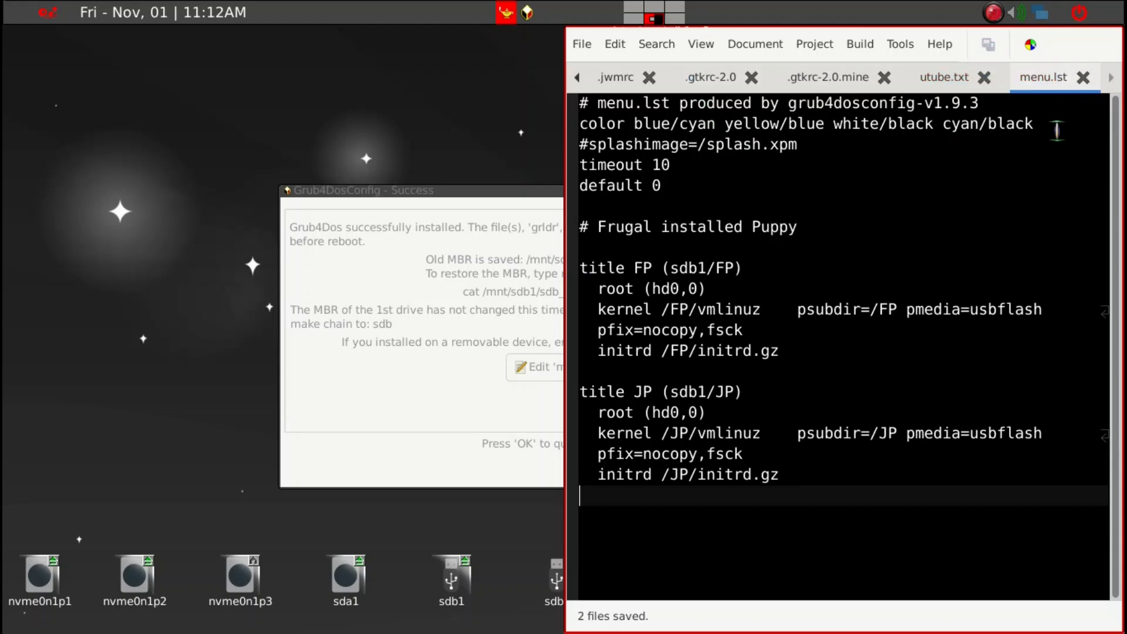
key("ctrl+q")
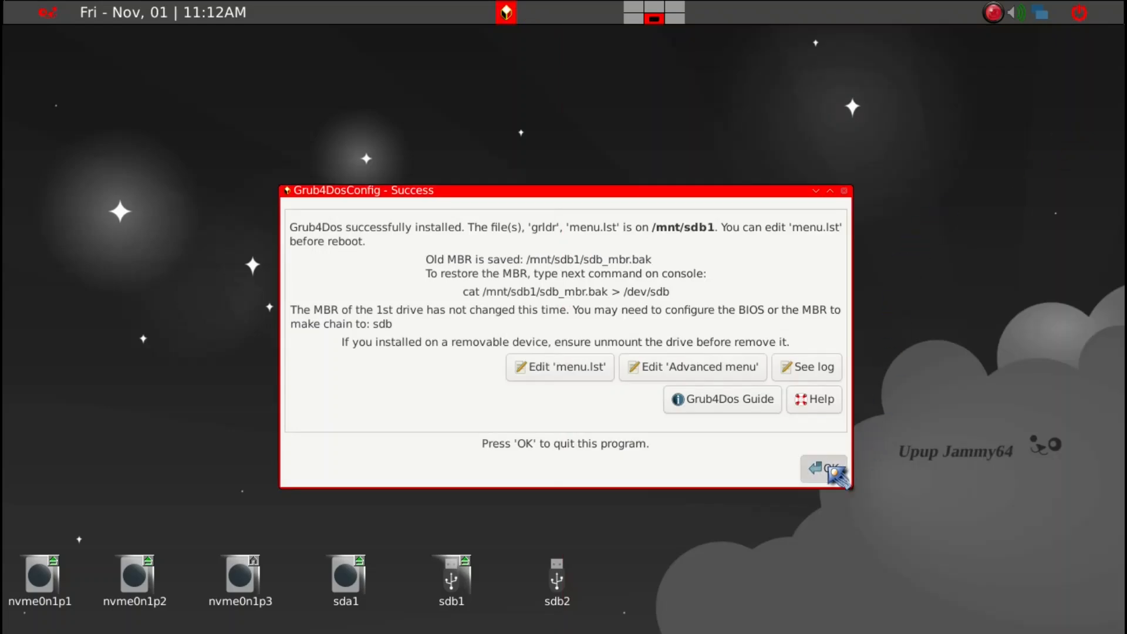
left_click(822, 468)
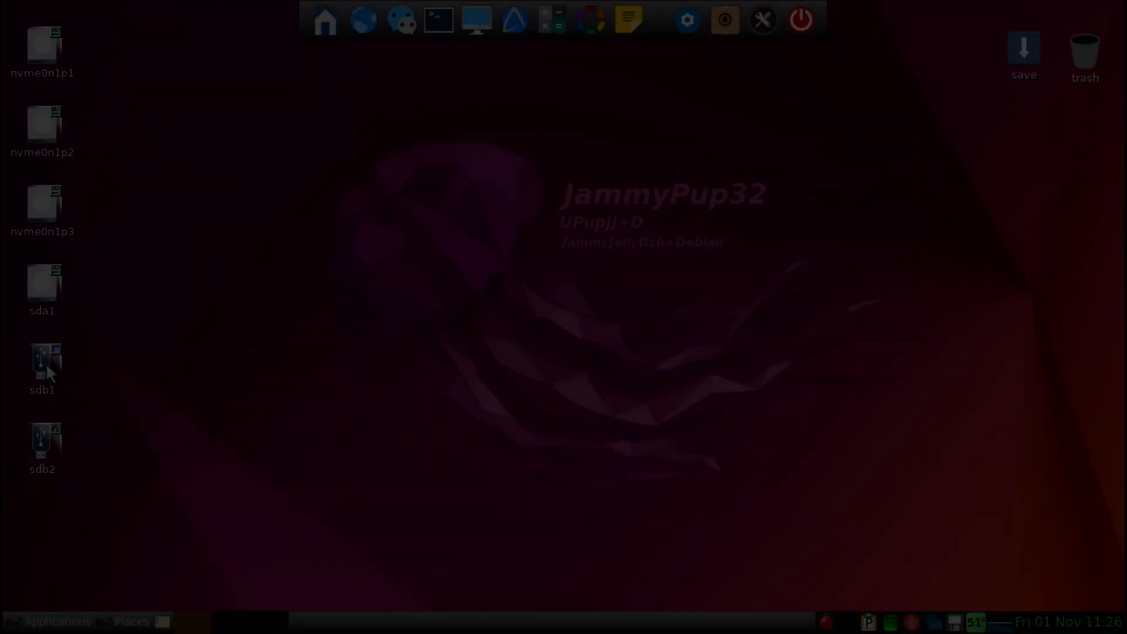
Step: In JammyPup32, place the /mnt/home window below the /initrd/mnt/pdrv window and inspect its JP folder, then return to /mnt/home
left_click(44, 435)
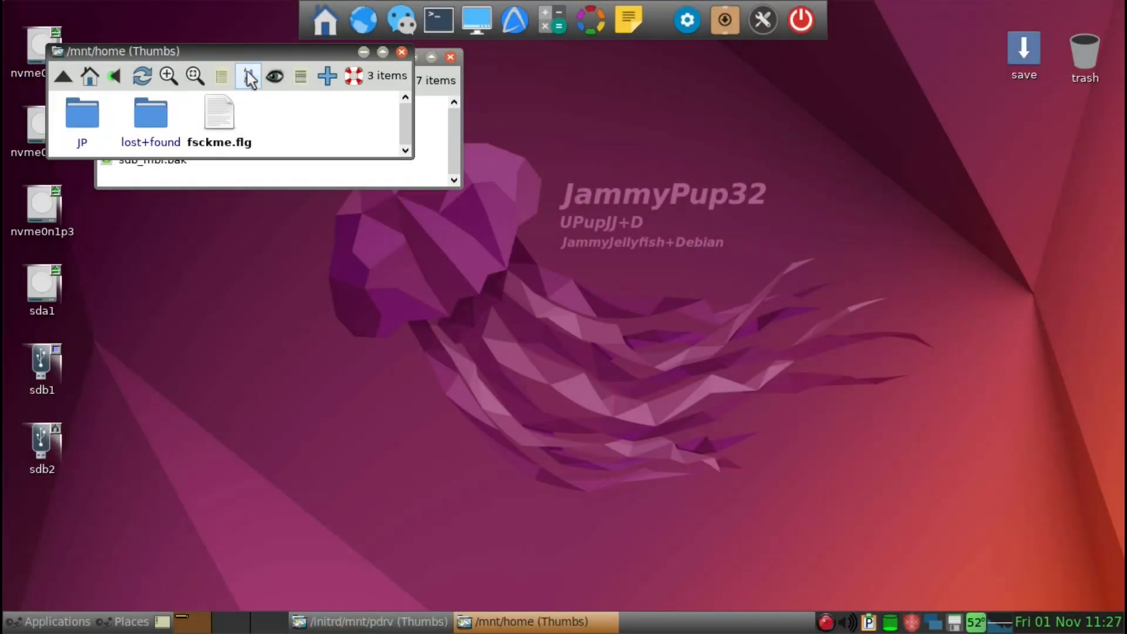
left_click_drag(244, 53, 277, 286)
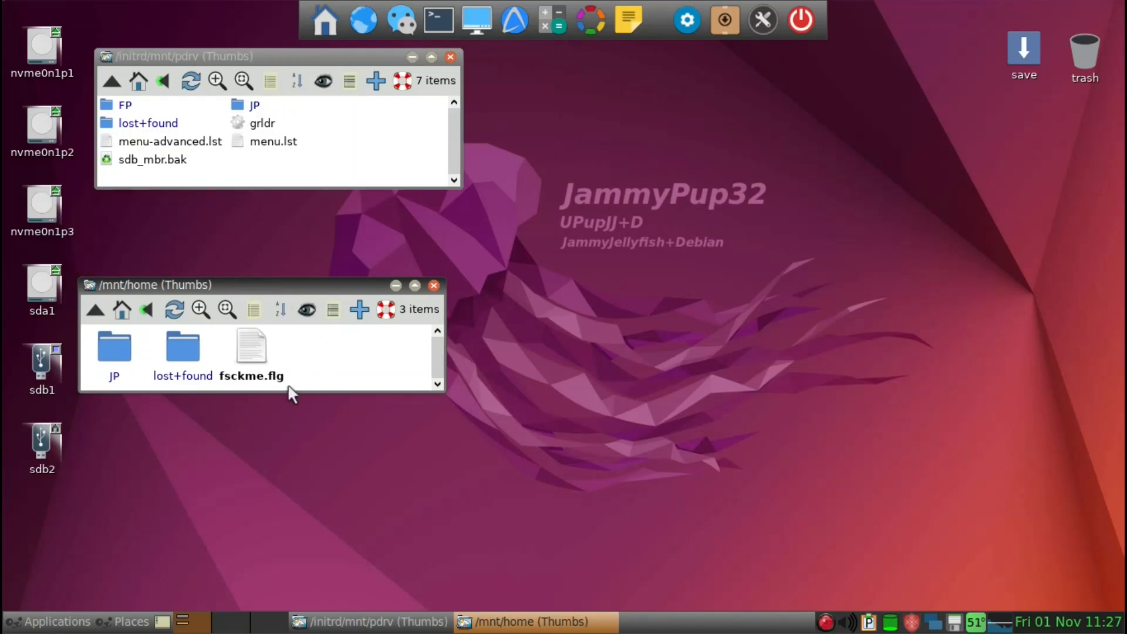
scroll(288, 387, "down", 1)
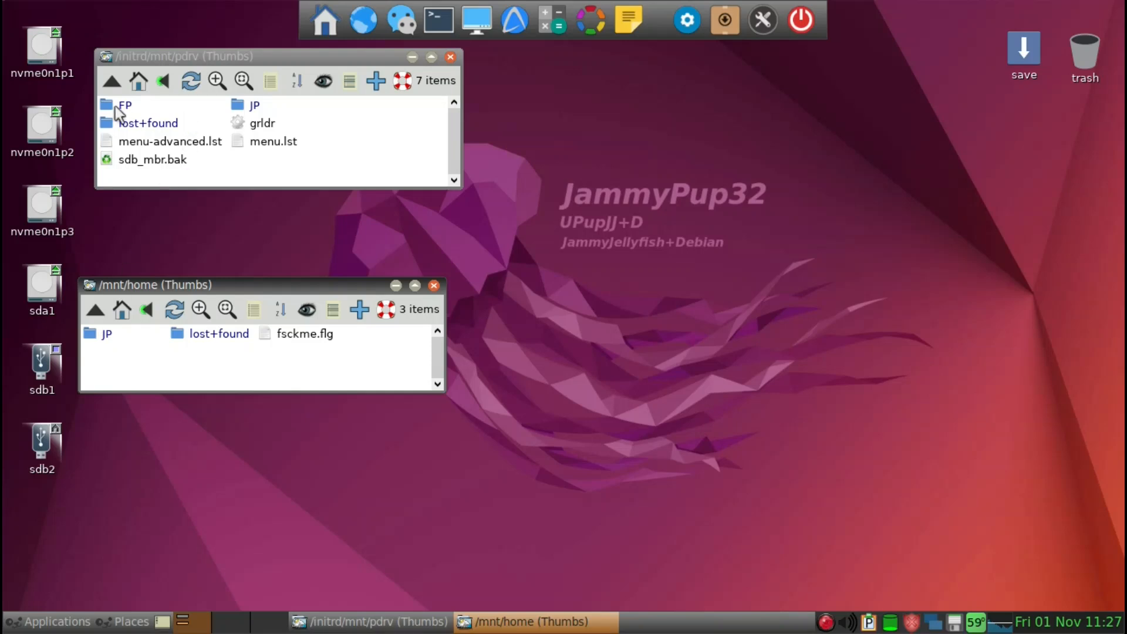
left_click(91, 338)
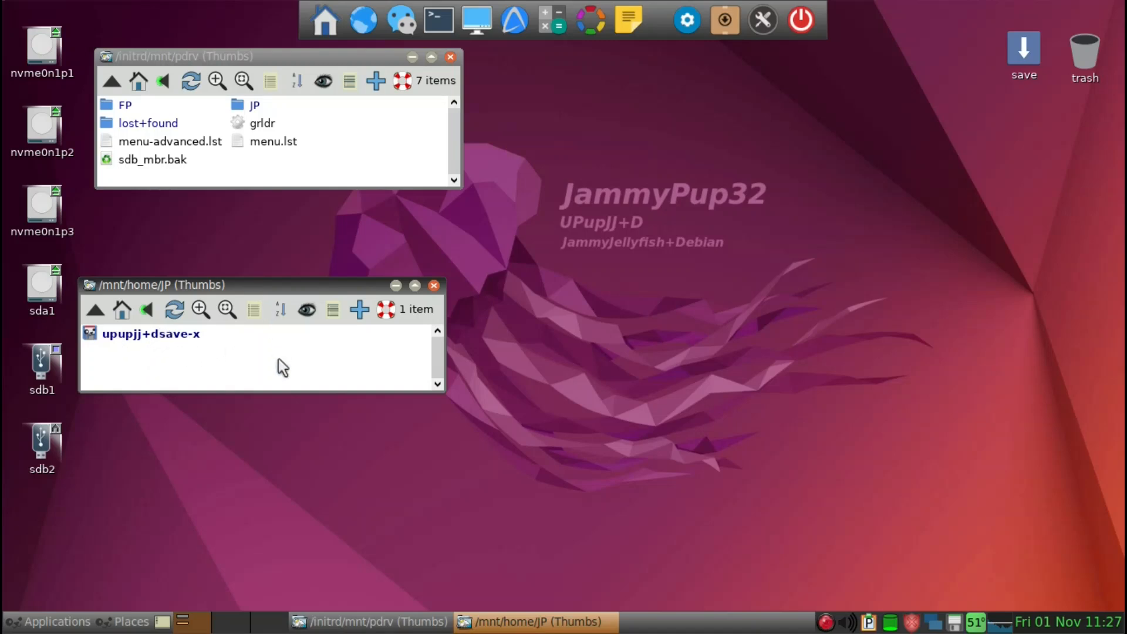
key("BackSpace")
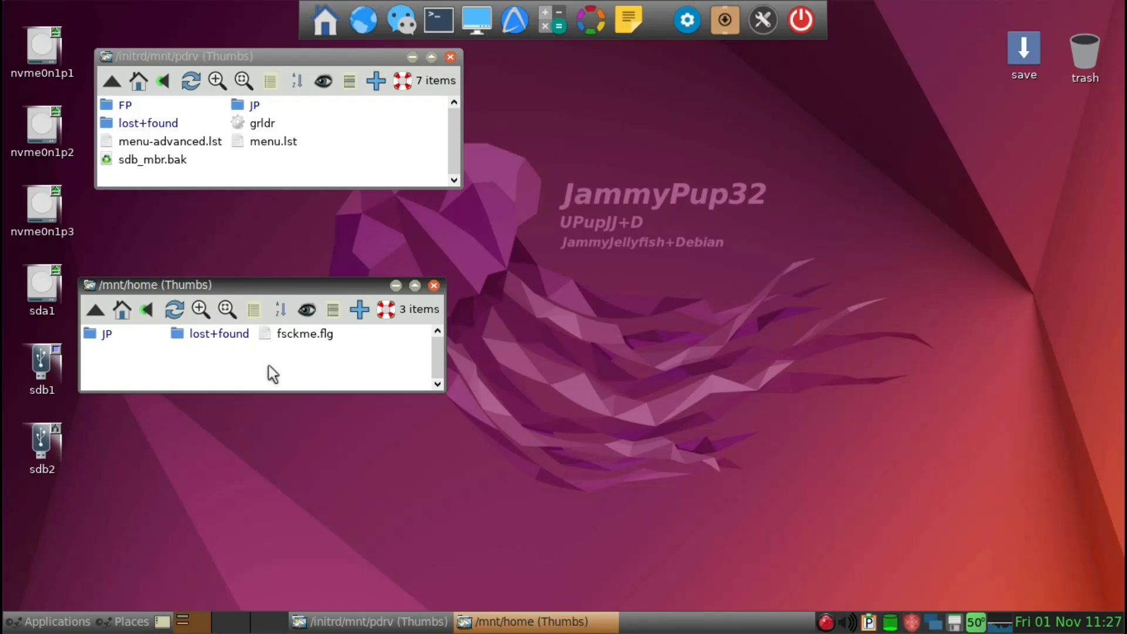
Step: Create a folder named save in /mnt/home with mkdir in a terminal, then exit the terminal
key("ctrl+alt+t")
type("mkdir save")
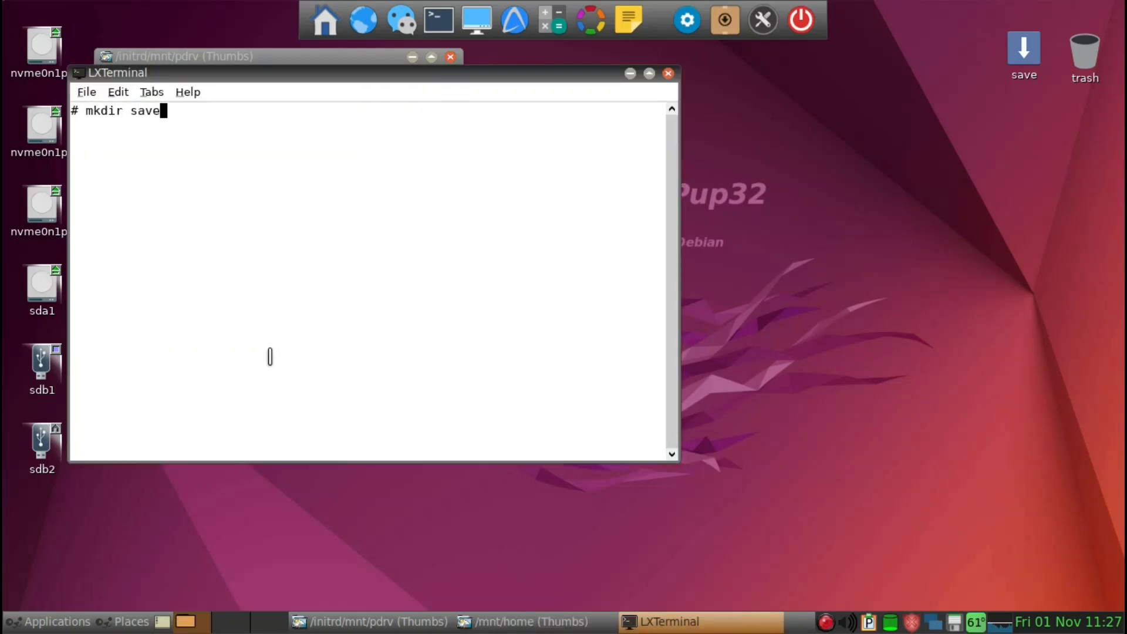
key("Return")
type("exit")
key("Return")
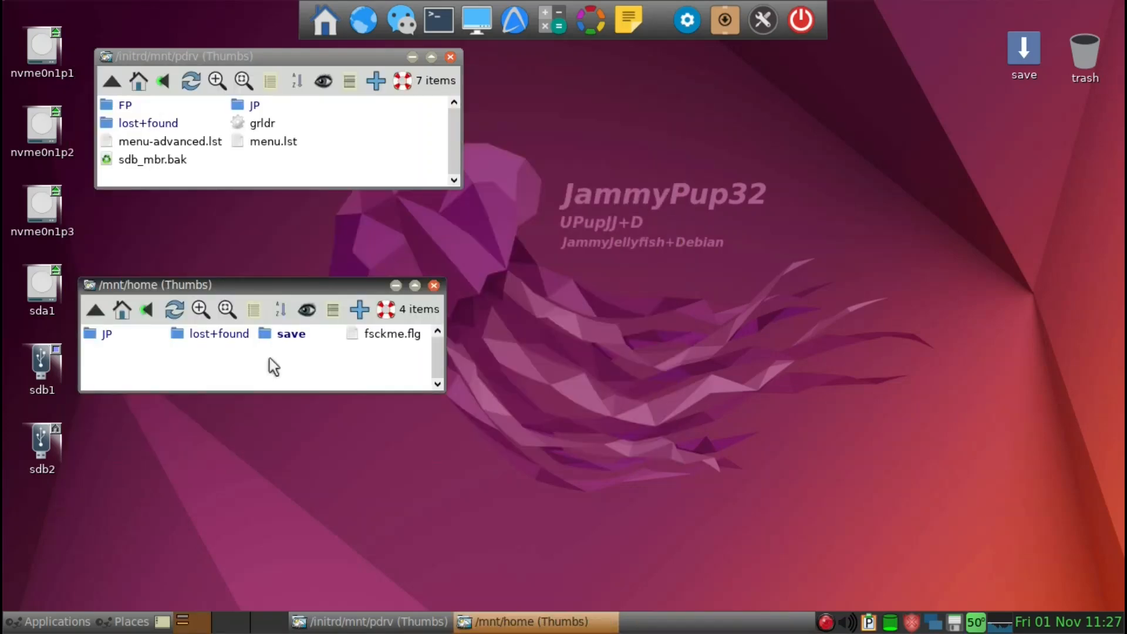
left_click_drag(281, 285, 323, 293)
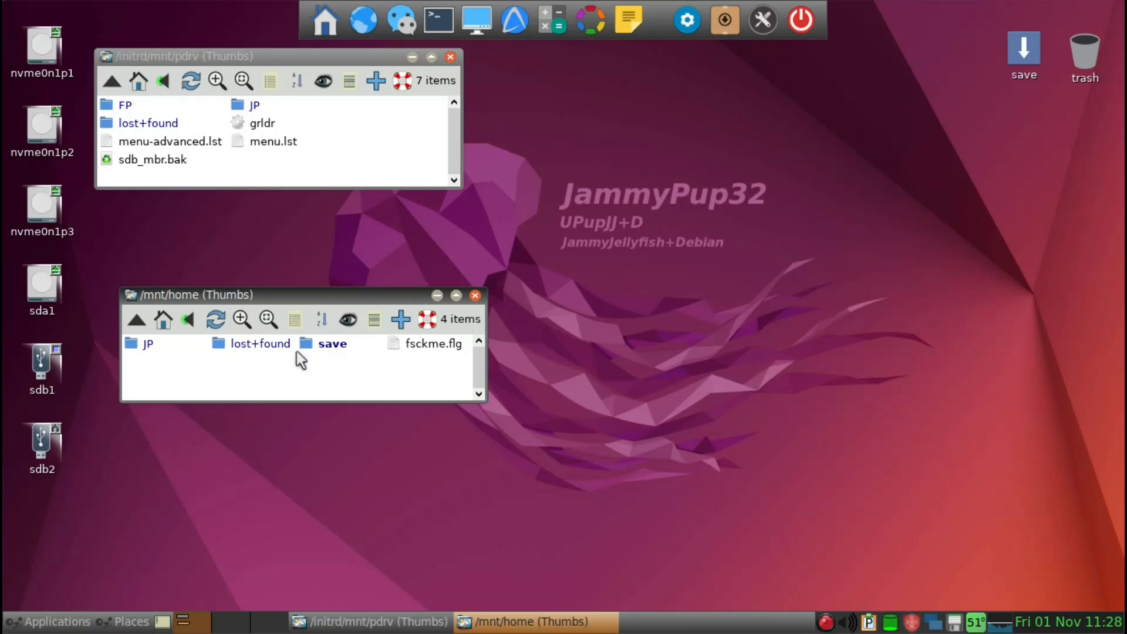
Step: Open the SAVESPEC file from /initrd/mnt/pdrv/JP in Geany and move the editor clear of the file windows
left_click(239, 114)
left_click(235, 108)
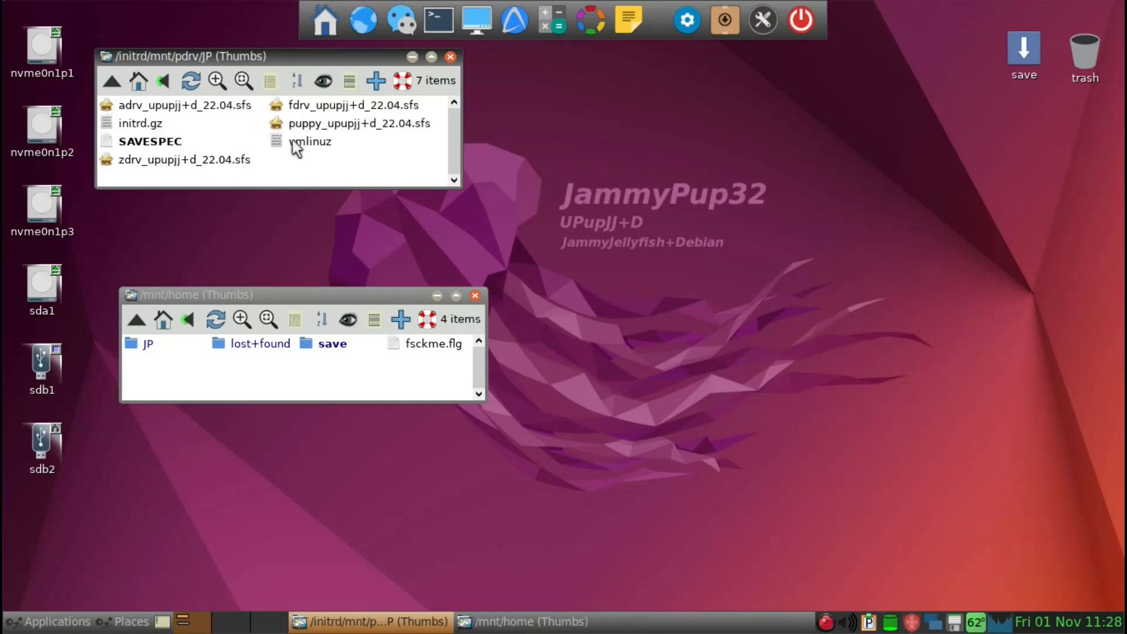
right_click(128, 144)
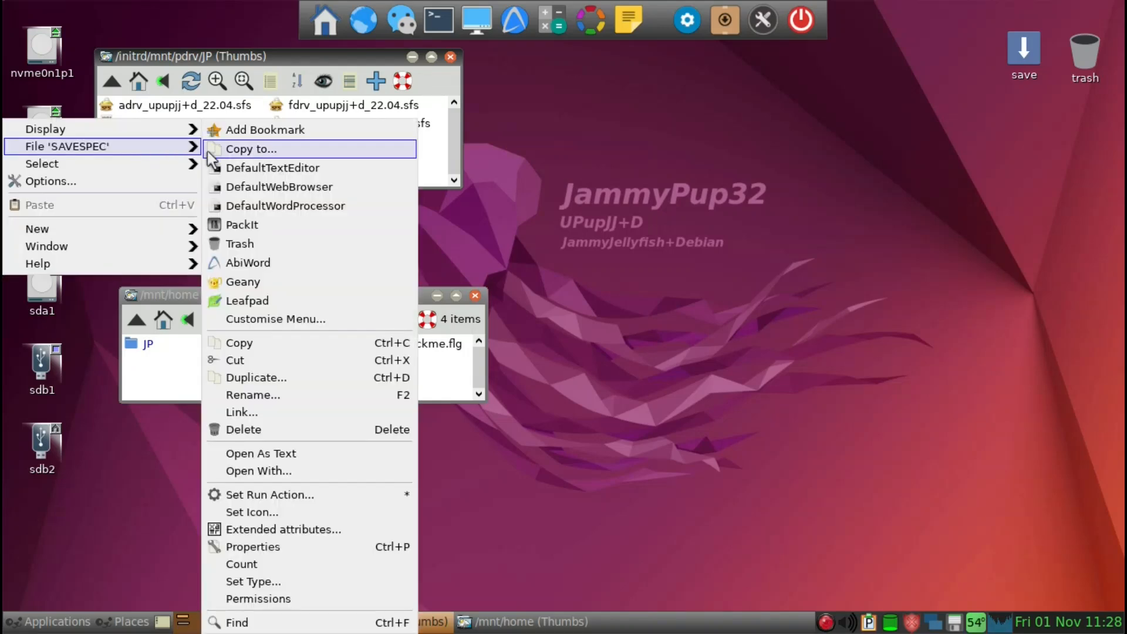
left_click(261, 280)
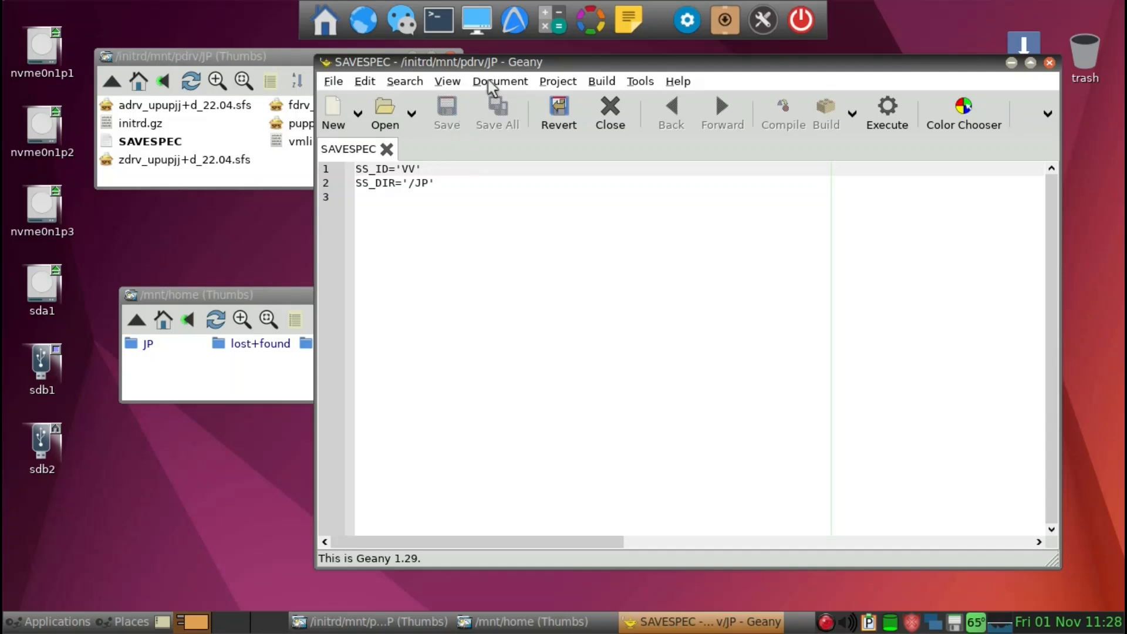
left_click_drag(492, 62, 597, 65)
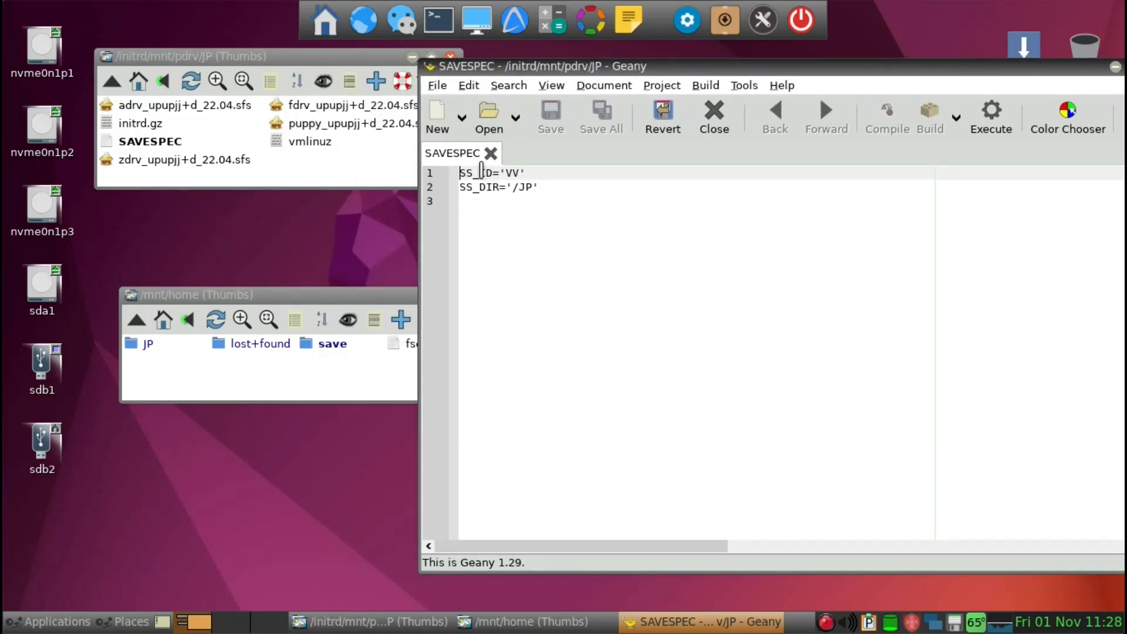
Step: In the SAVESPEC file, set SS_DIR to '/save/' in place of the JP folder path and save the file
left_click(516, 172)
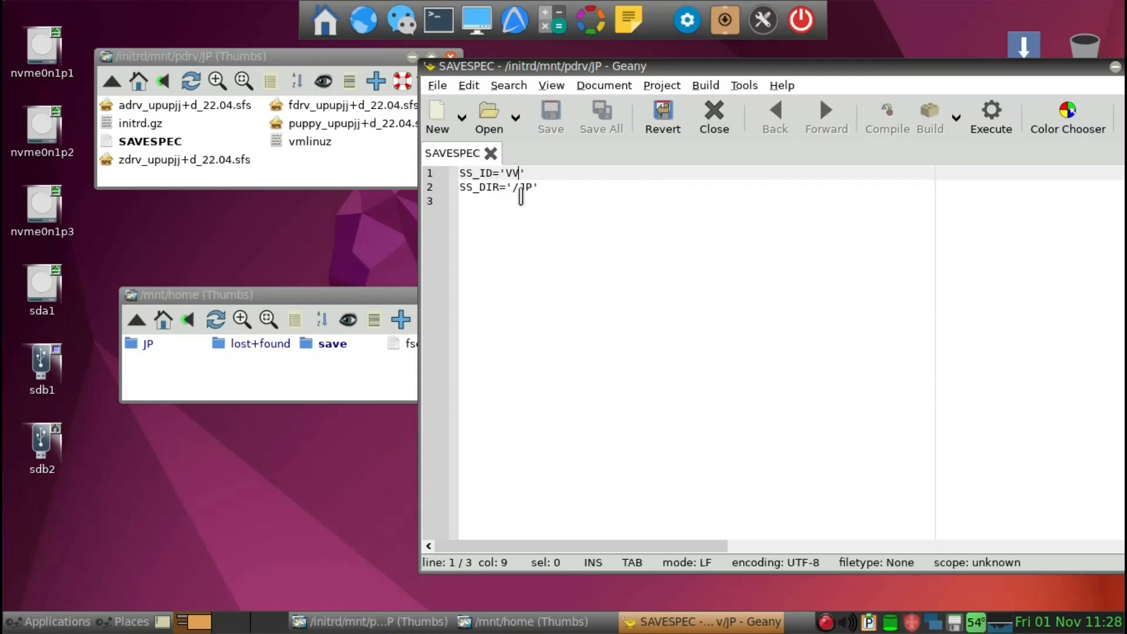
left_click_drag(307, 290, 289, 300)
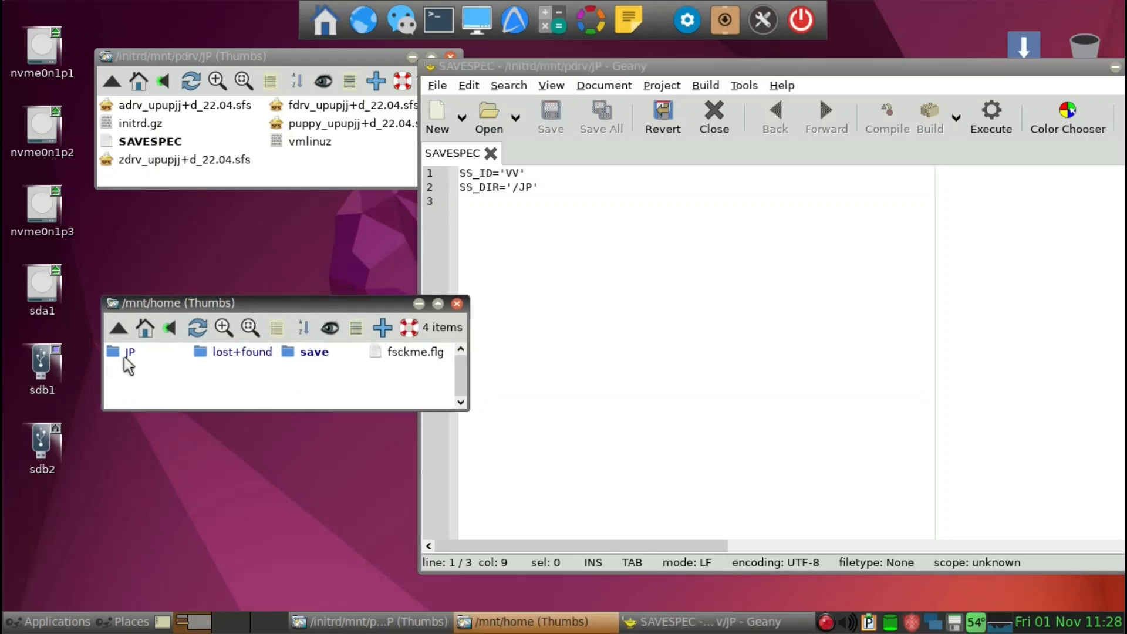
left_click(523, 187)
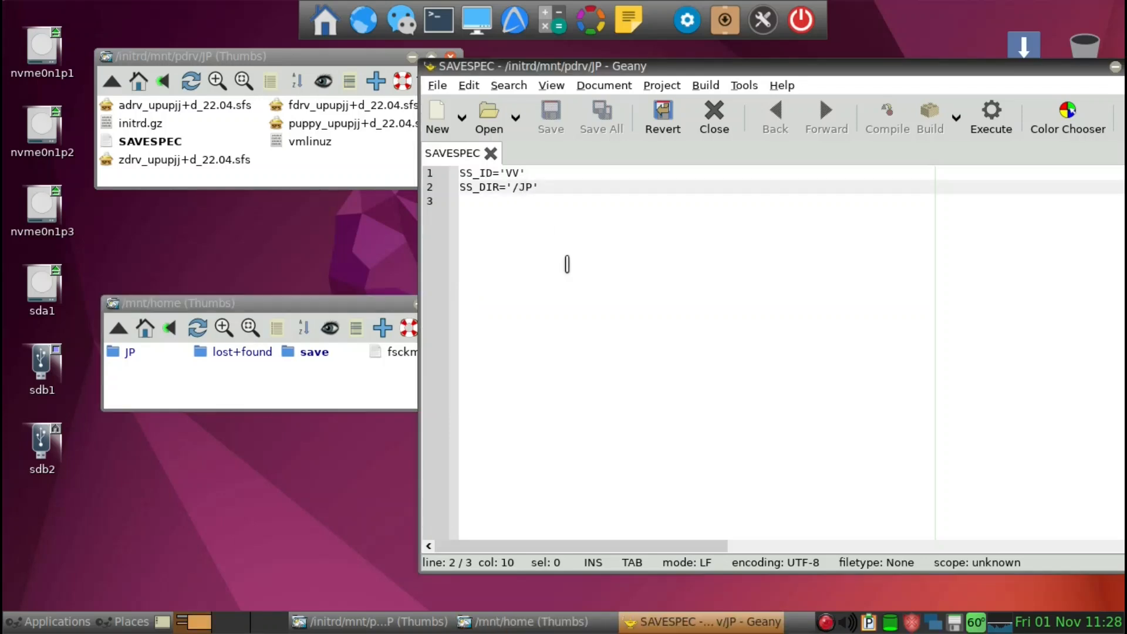
key("Delete")
key("Delete")
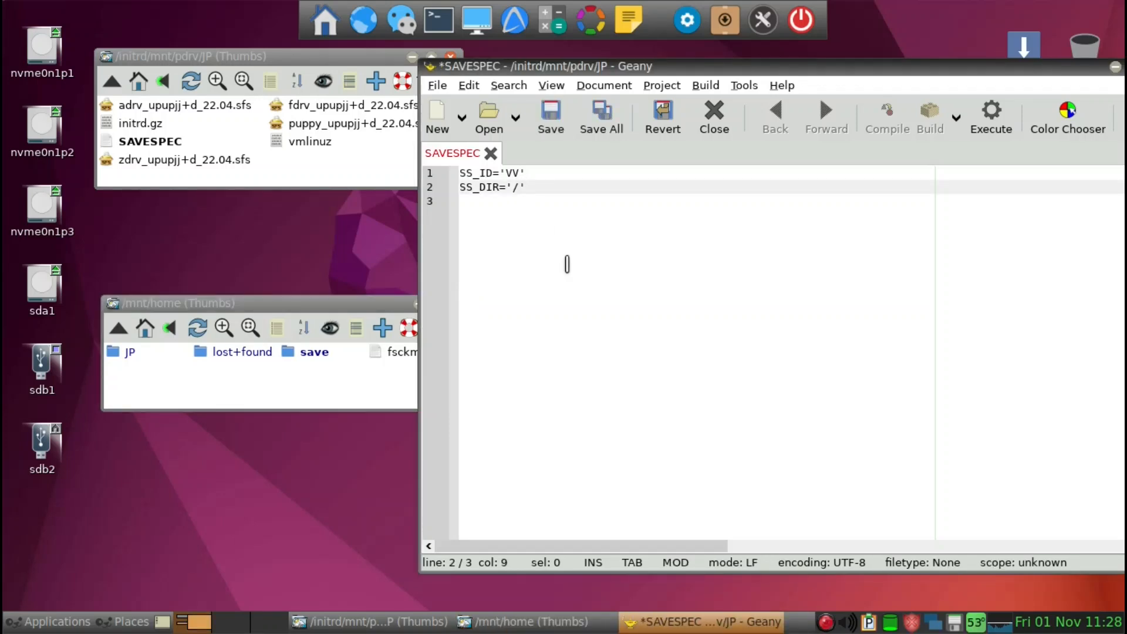
type("e")
key("BackSpace")
key("BackSpace")
key("BackSpace")
type("save/")
left_click(565, 117)
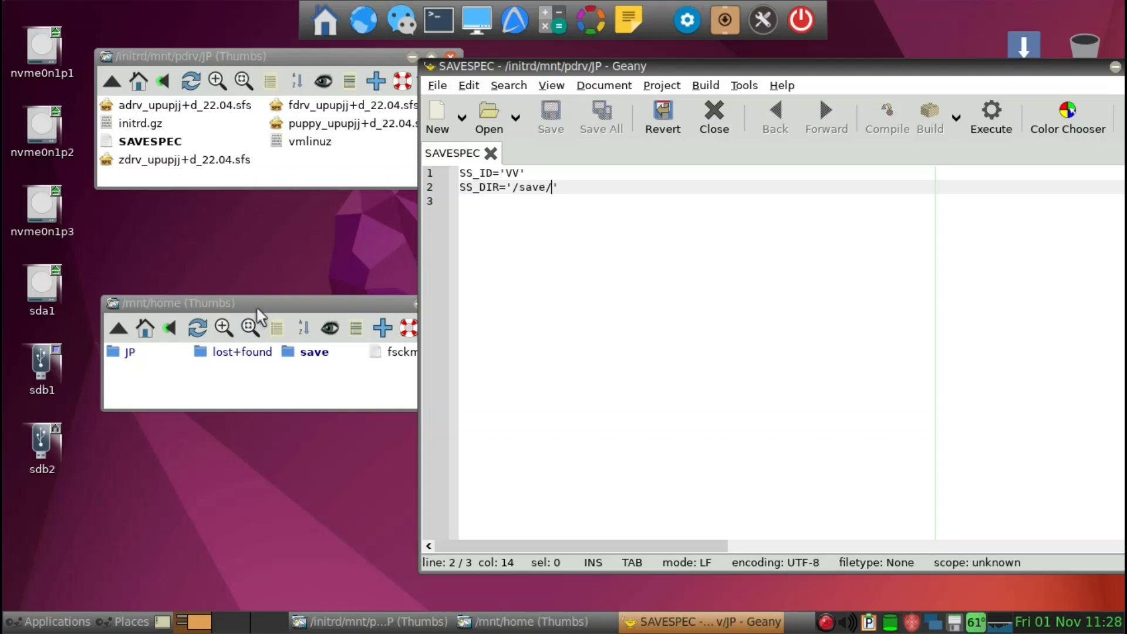
Step: Go from the JP folder up to /initrd/mnt/pdrv, inspect its FP folder, and close the Geany editor
left_click_drag(256, 308, 247, 311)
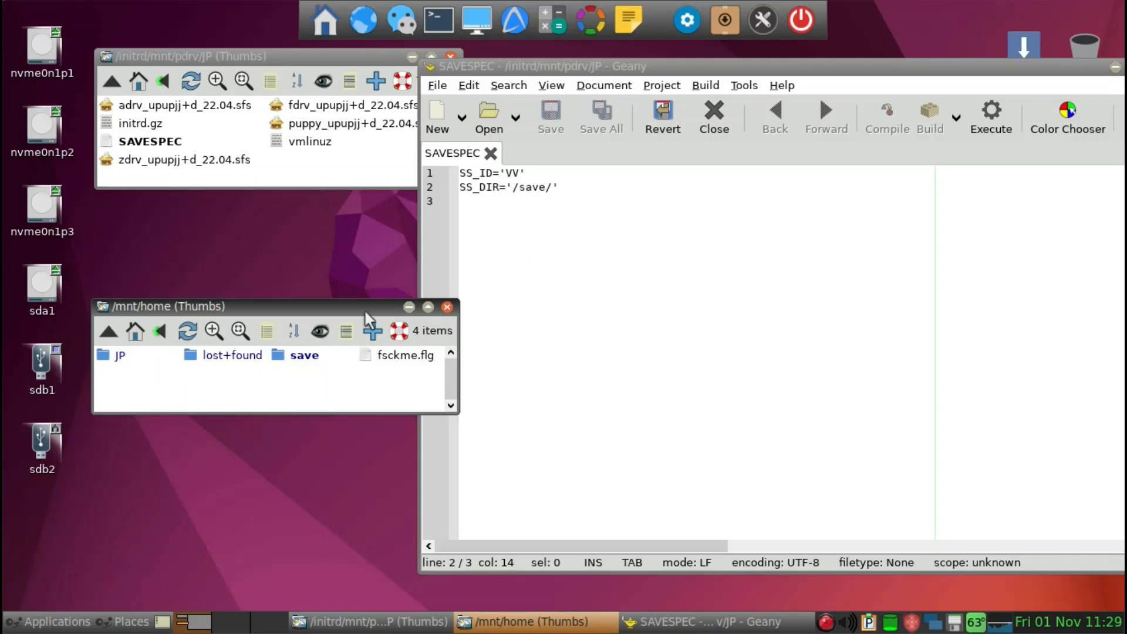
left_click(311, 182)
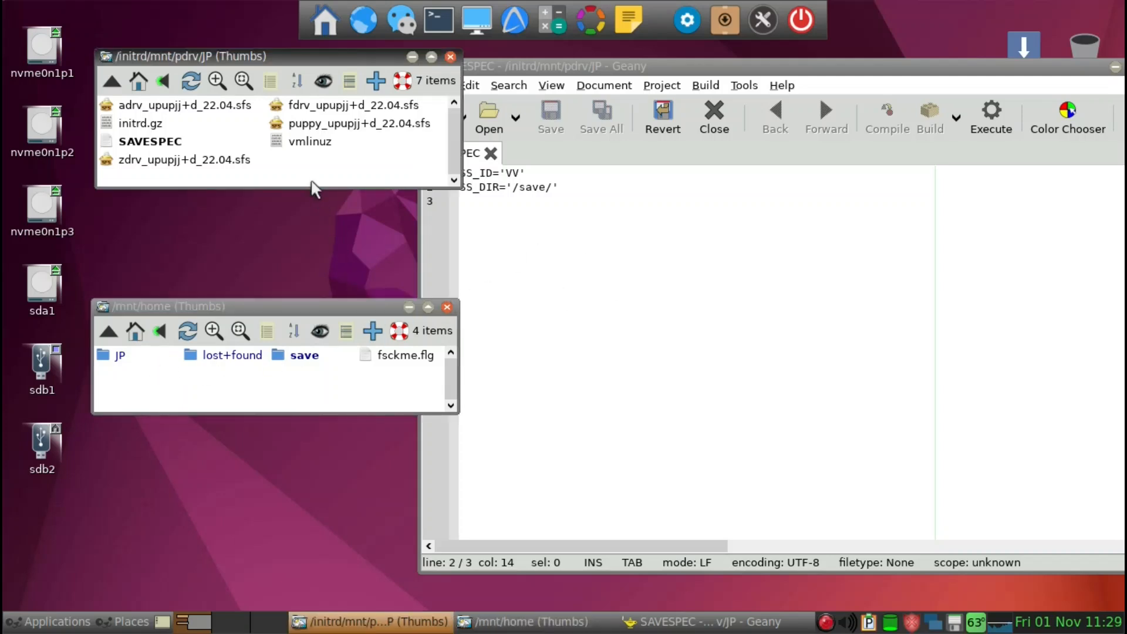
key("BackSpace")
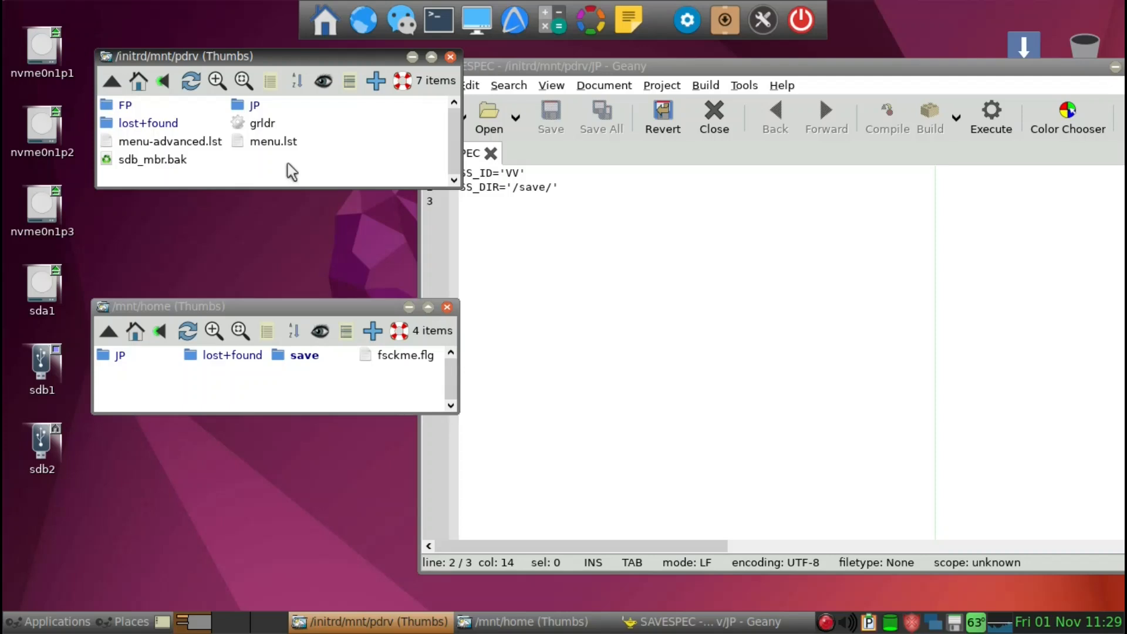
left_click(127, 105)
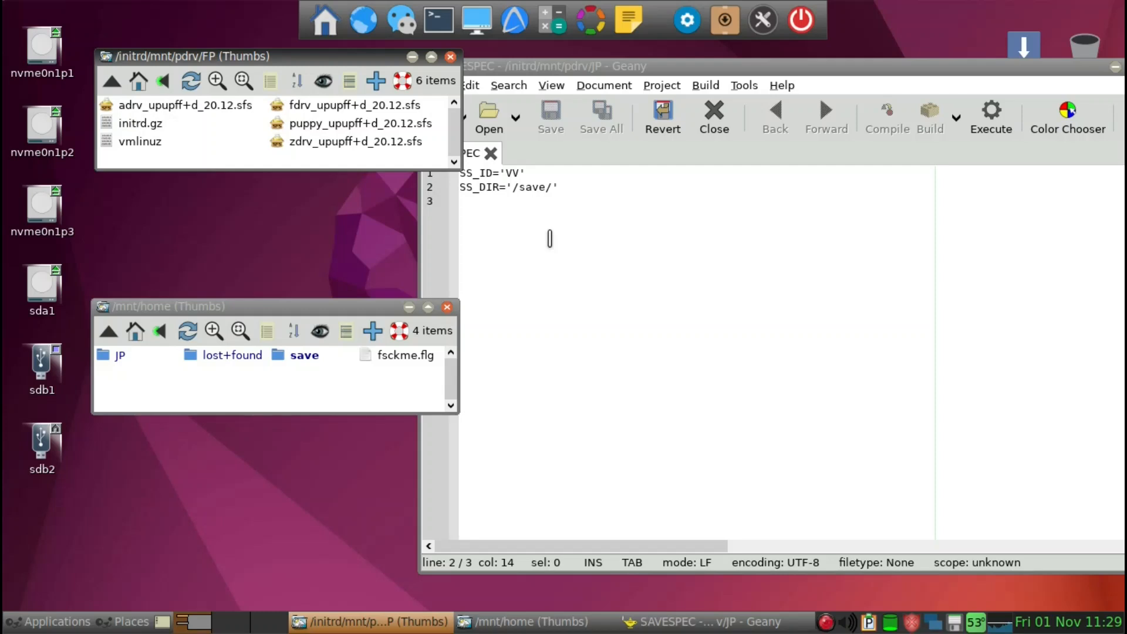
left_click_drag(1048, 70, 1007, 84)
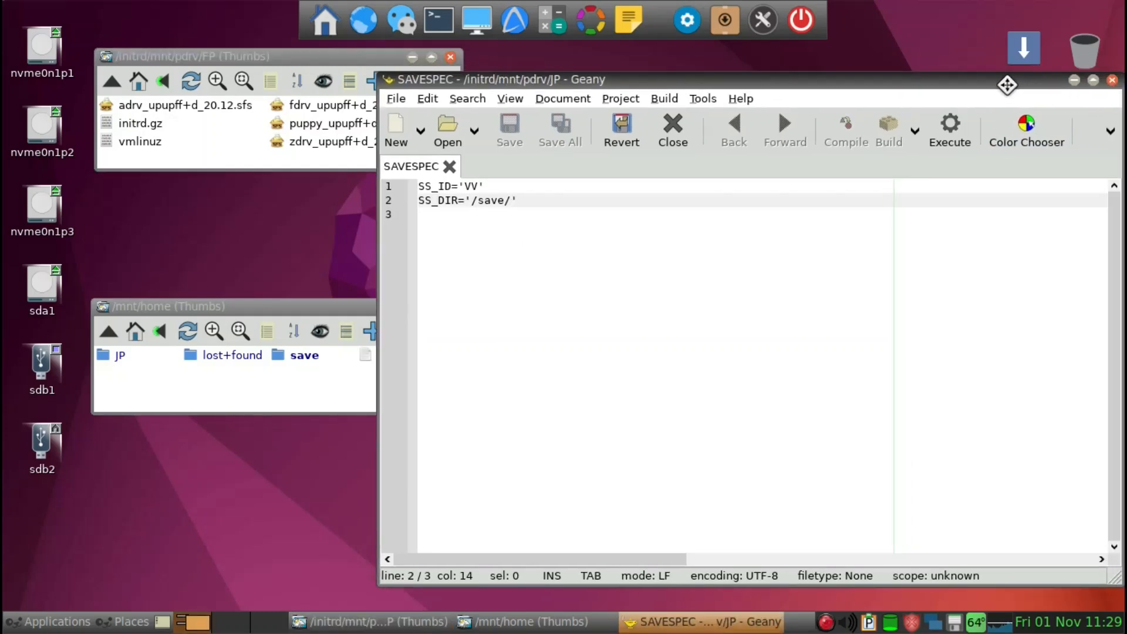
left_click(1112, 78)
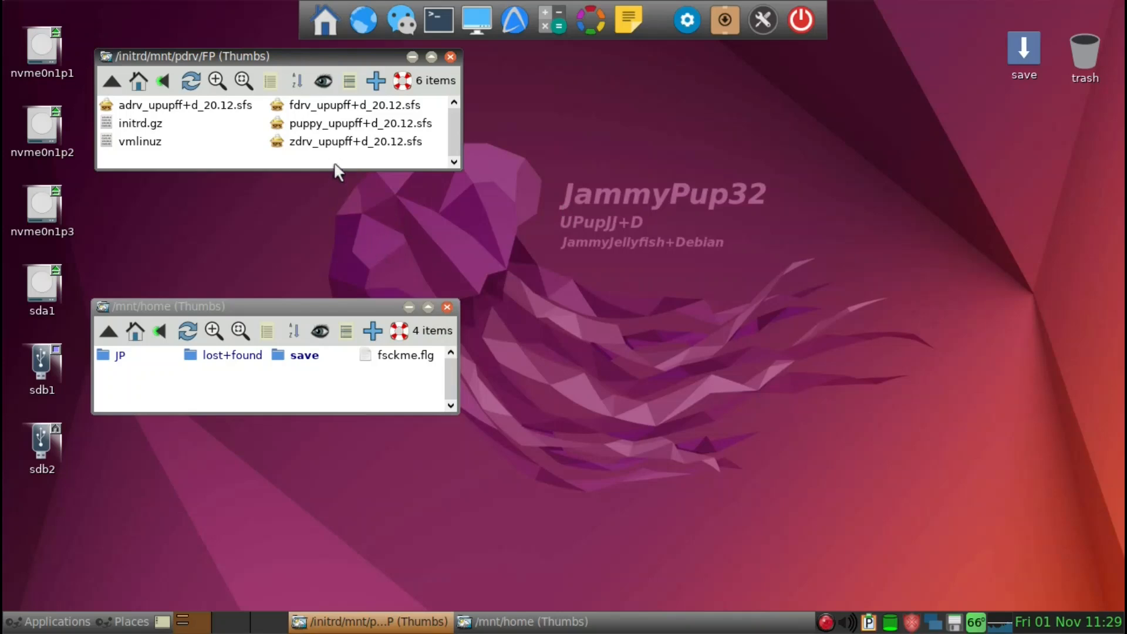
Step: Copy the SAVESPEC file from /initrd/mnt/pdrv/JP and paste it into /initrd/mnt/pdrv/FP
key("BackSpace")
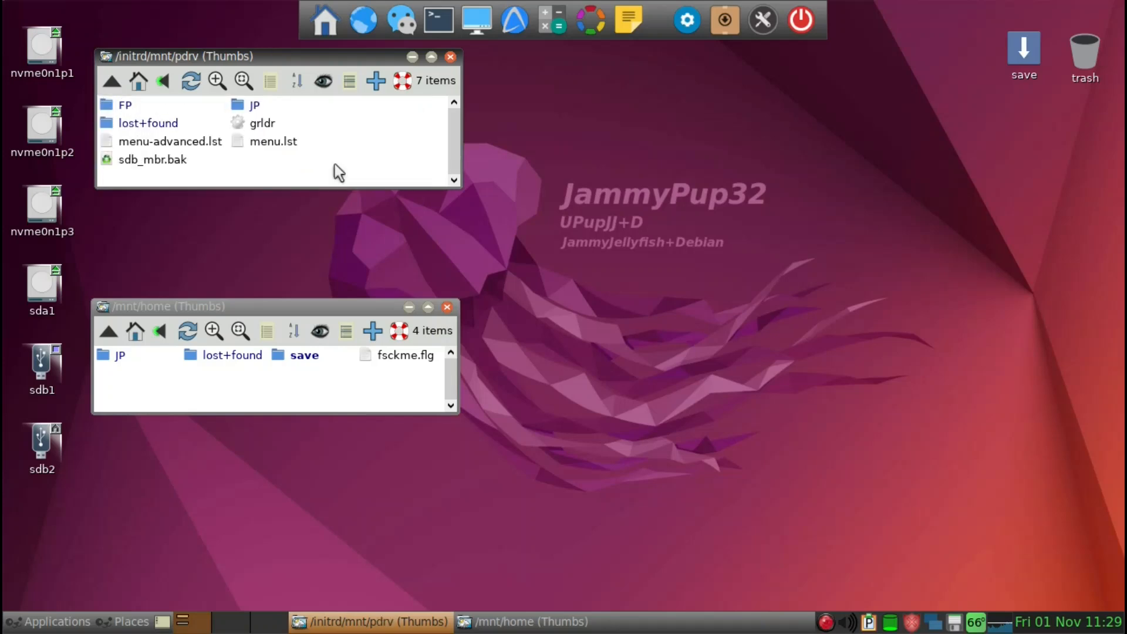
left_click(255, 105)
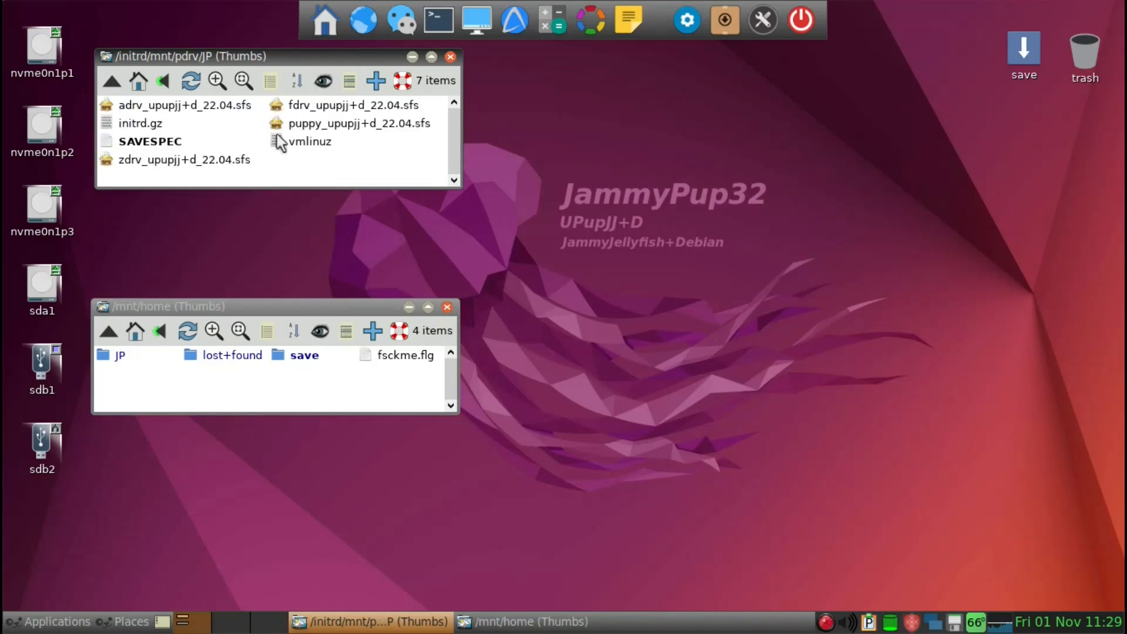
right_click(166, 146)
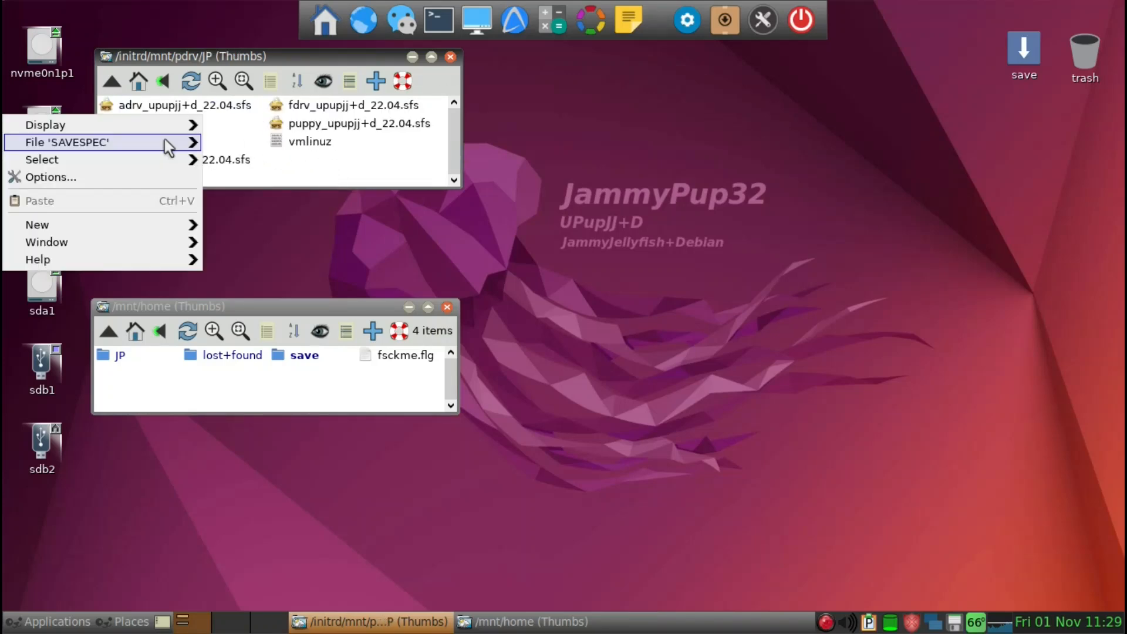
mouse_move(170, 147)
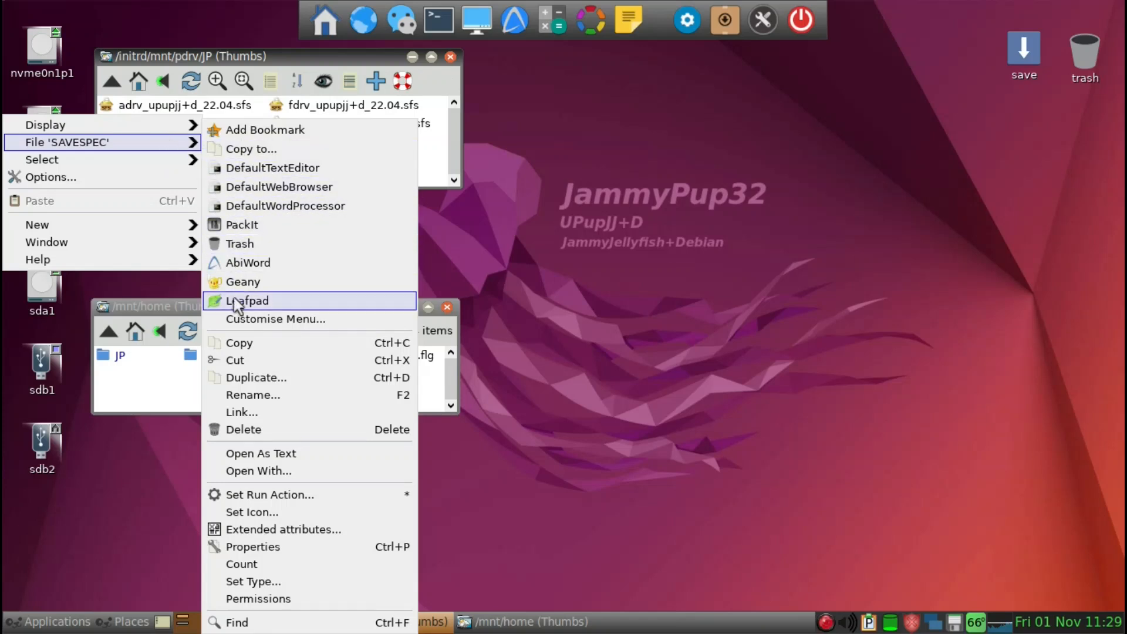
left_click(235, 344)
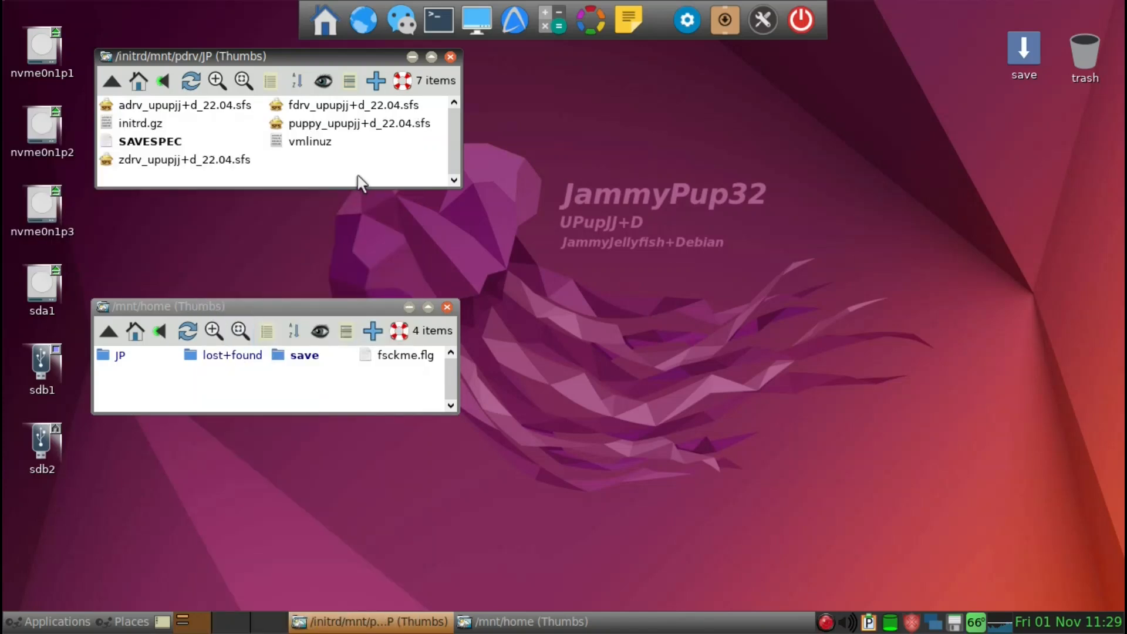
key("BackSpace")
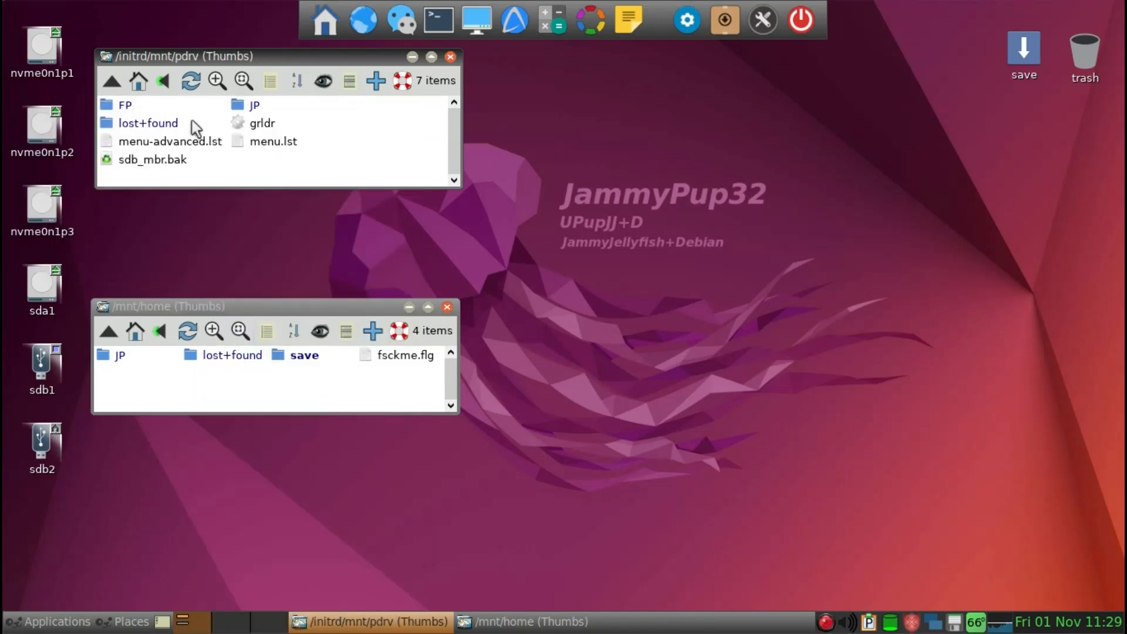
left_click(121, 105)
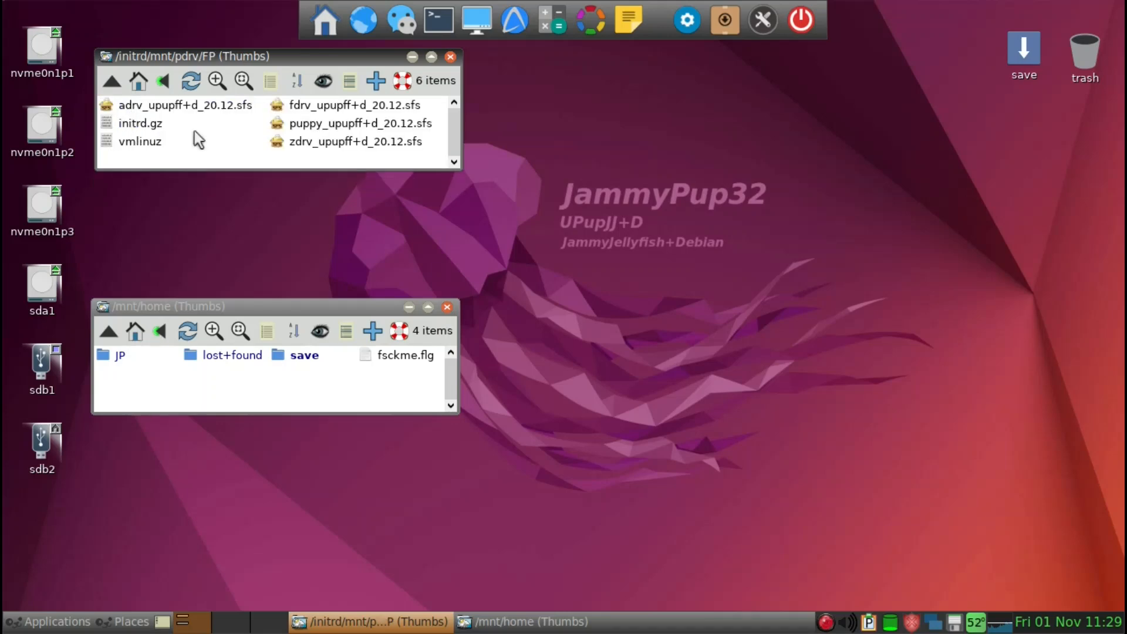
right_click(224, 154)
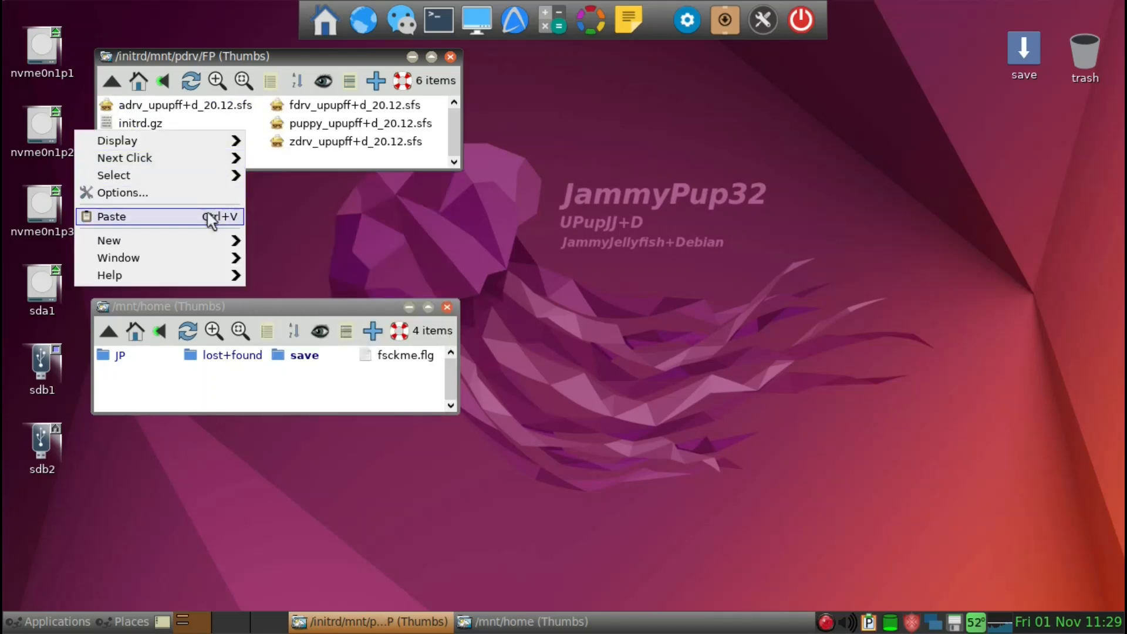
left_click(214, 216)
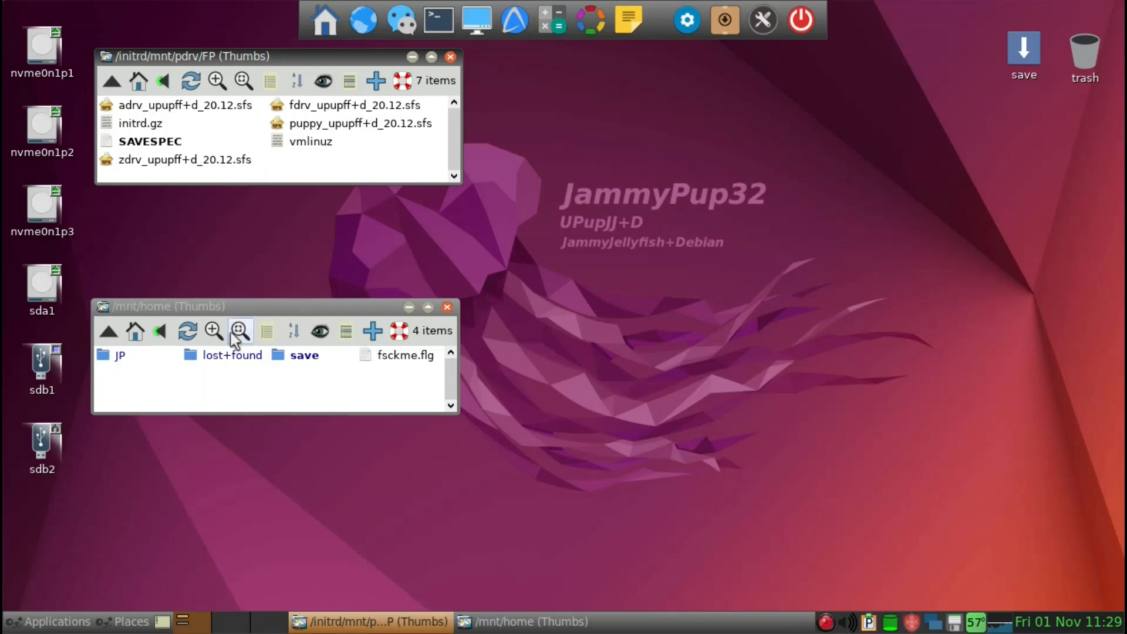
Step: Copy the upupjj+dsave-x folder from /mnt/home/JP into /mnt/home/save, check the save folder, and return to /mnt/home
double_click(120, 354)
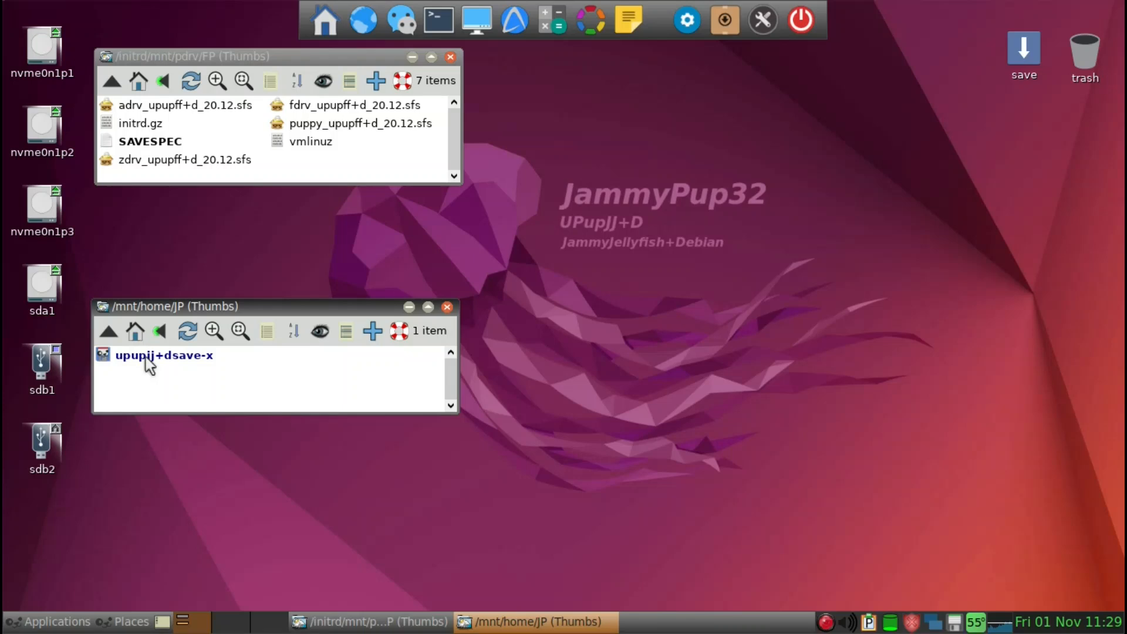
right_click(146, 359)
mouse_move(146, 359)
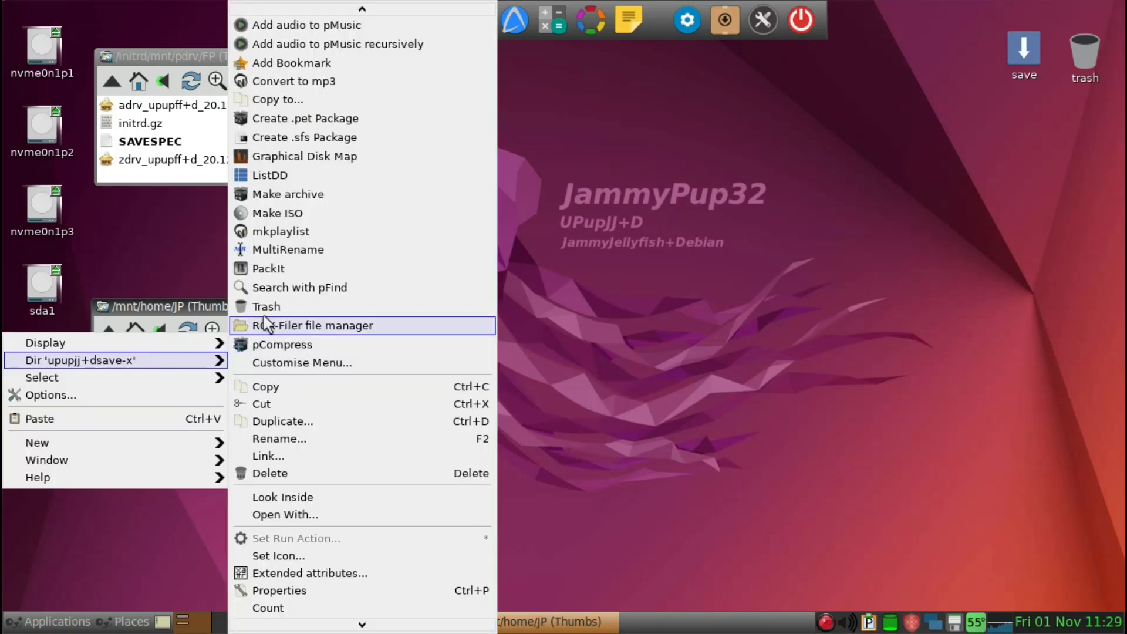
left_click(273, 386)
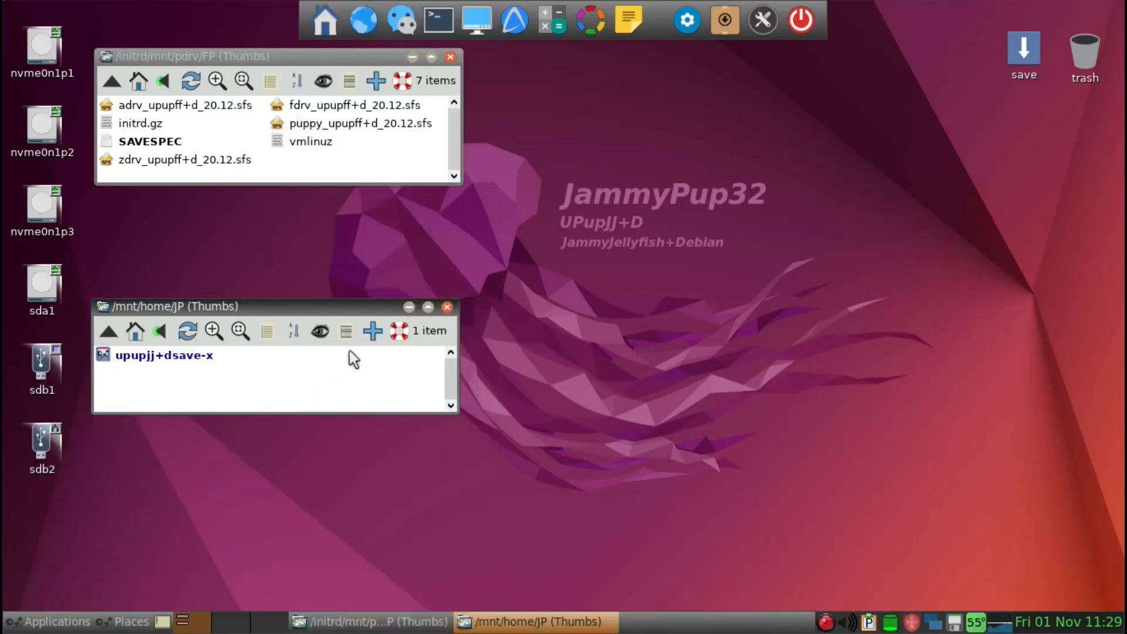
key("BackSpace")
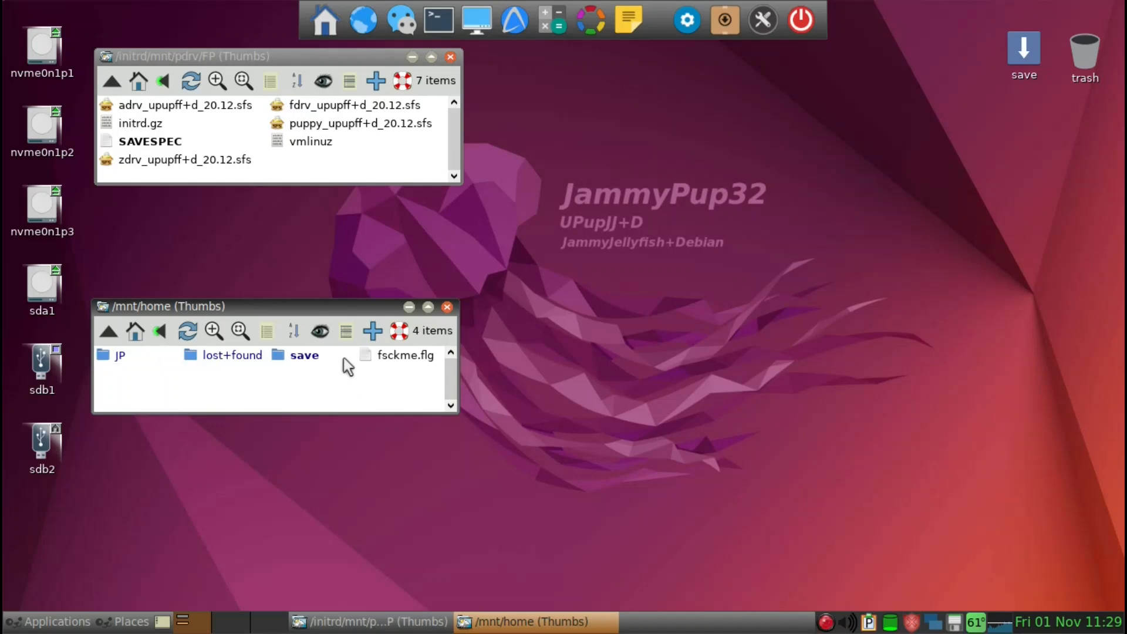
left_click(304, 356)
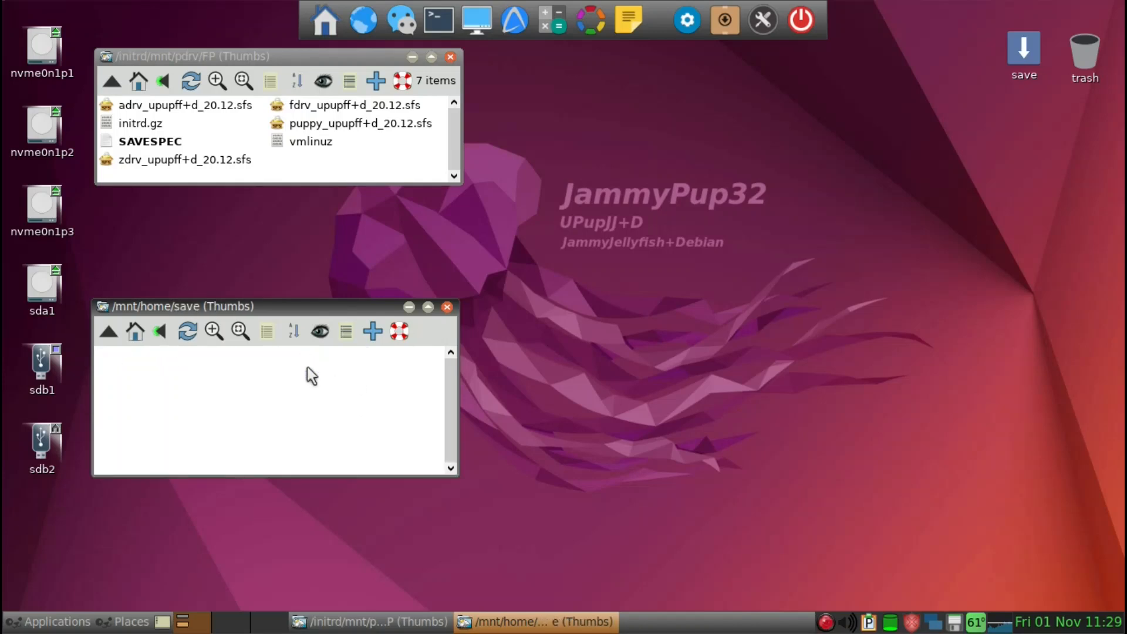
right_click(307, 369)
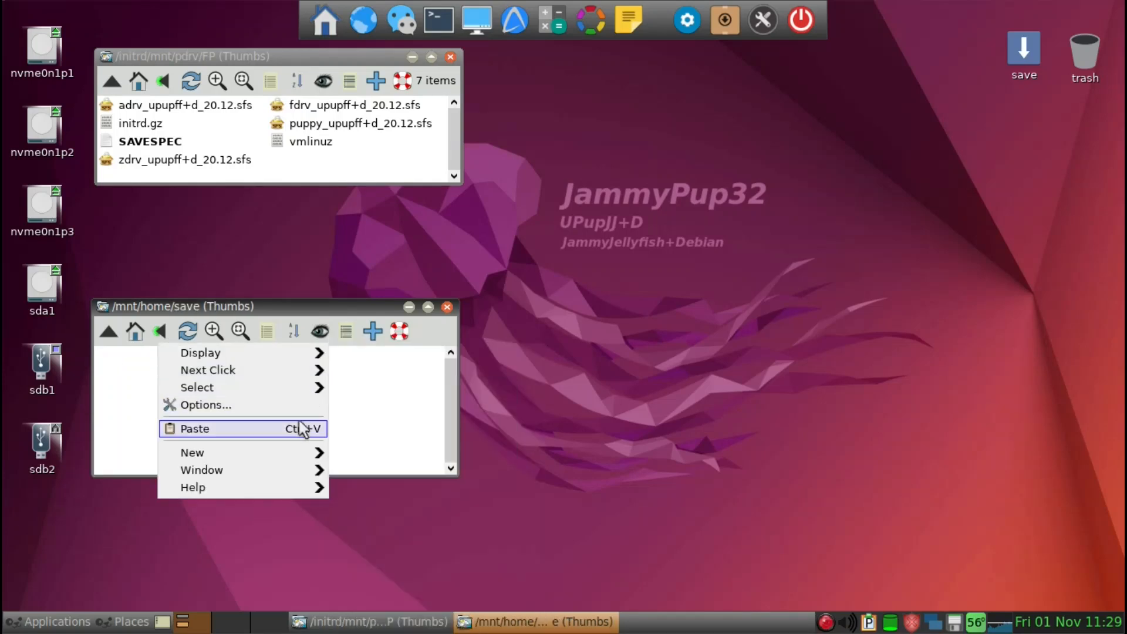
left_click(302, 425)
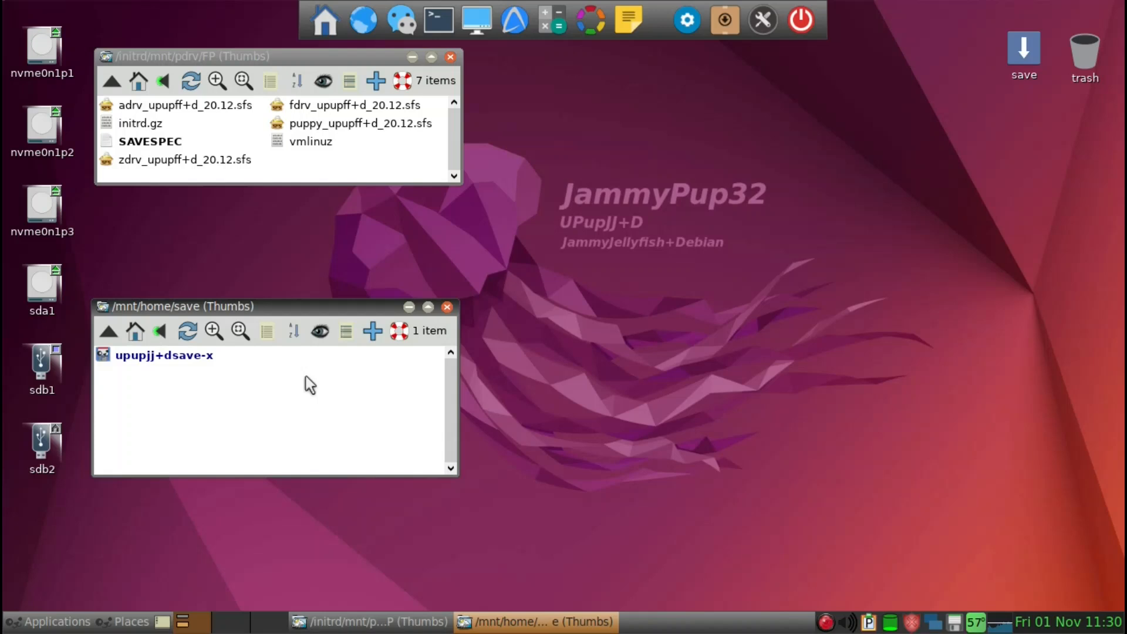
key("BackSpace")
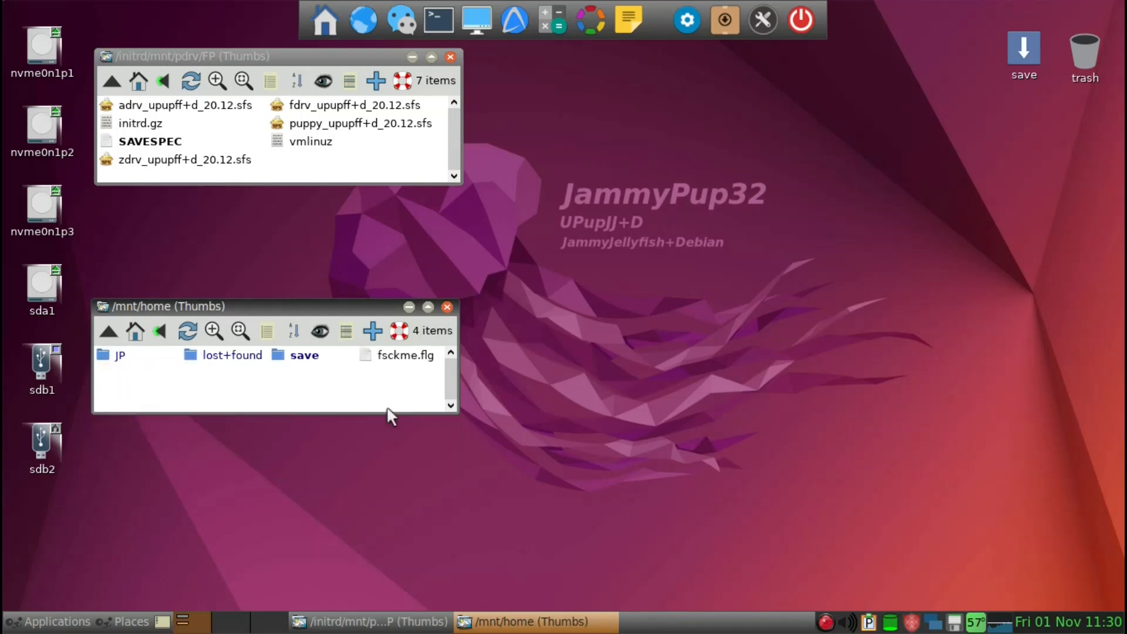
left_click(315, 355)
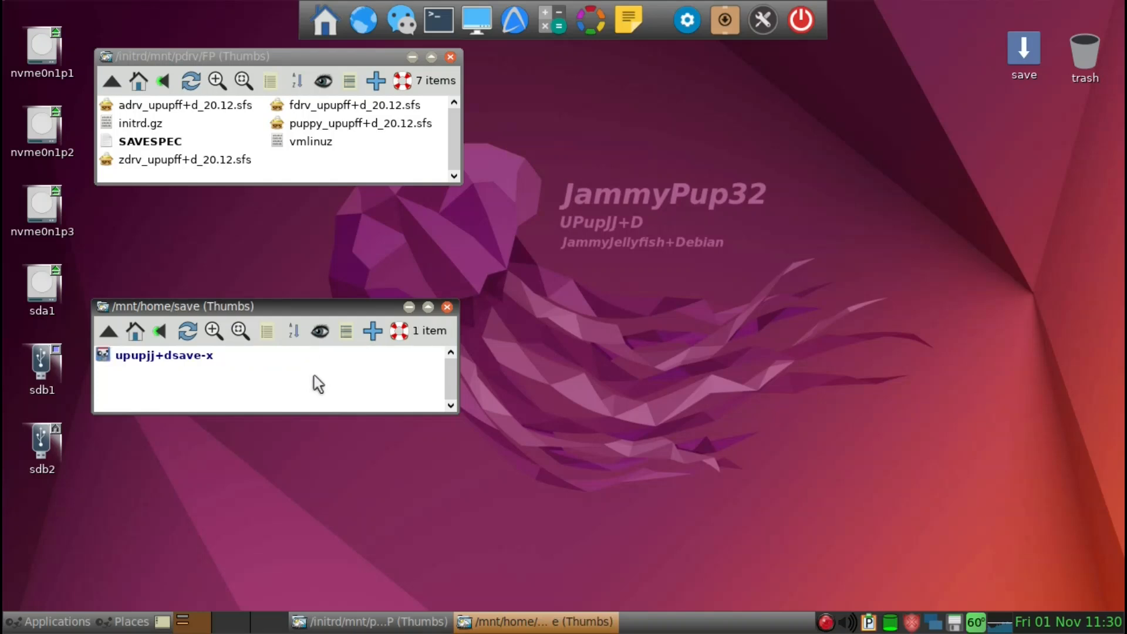
key("BackSpace")
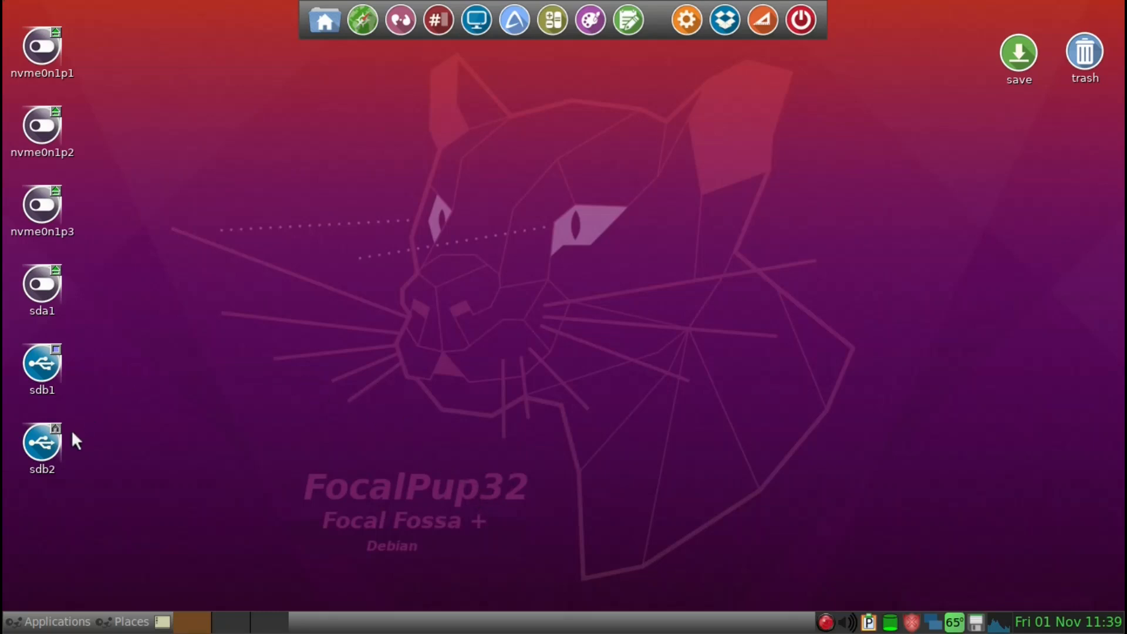
Step: In FocalPup32, open the sdb2 partition and delete its JP folder with the Quiet, Force and Brief options ticked
mouse_move(44, 448)
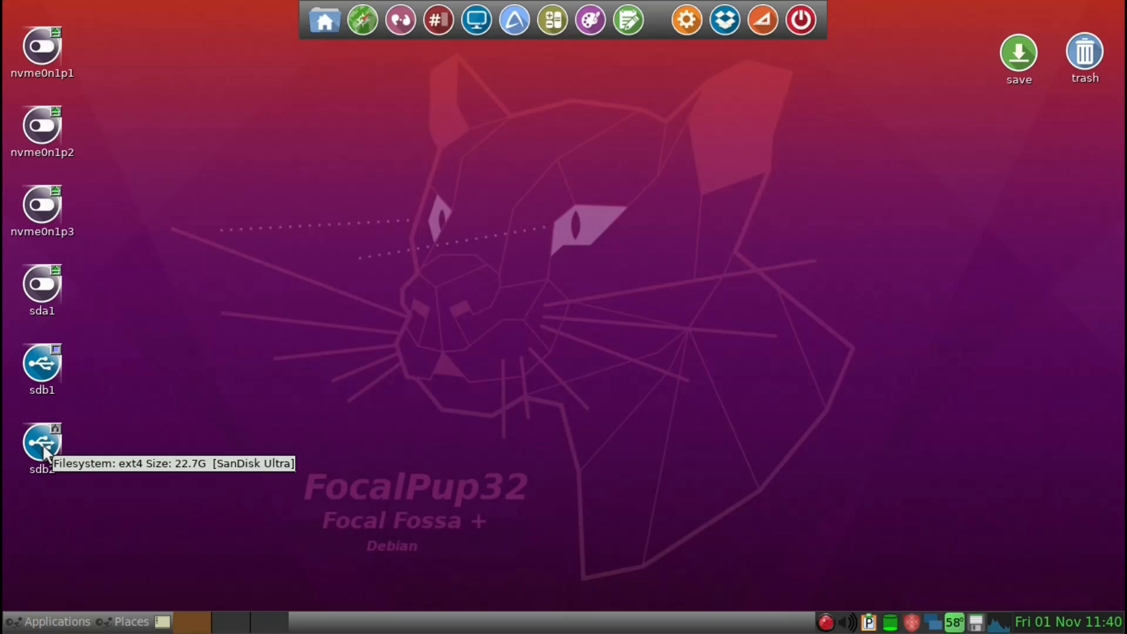
left_click(44, 448)
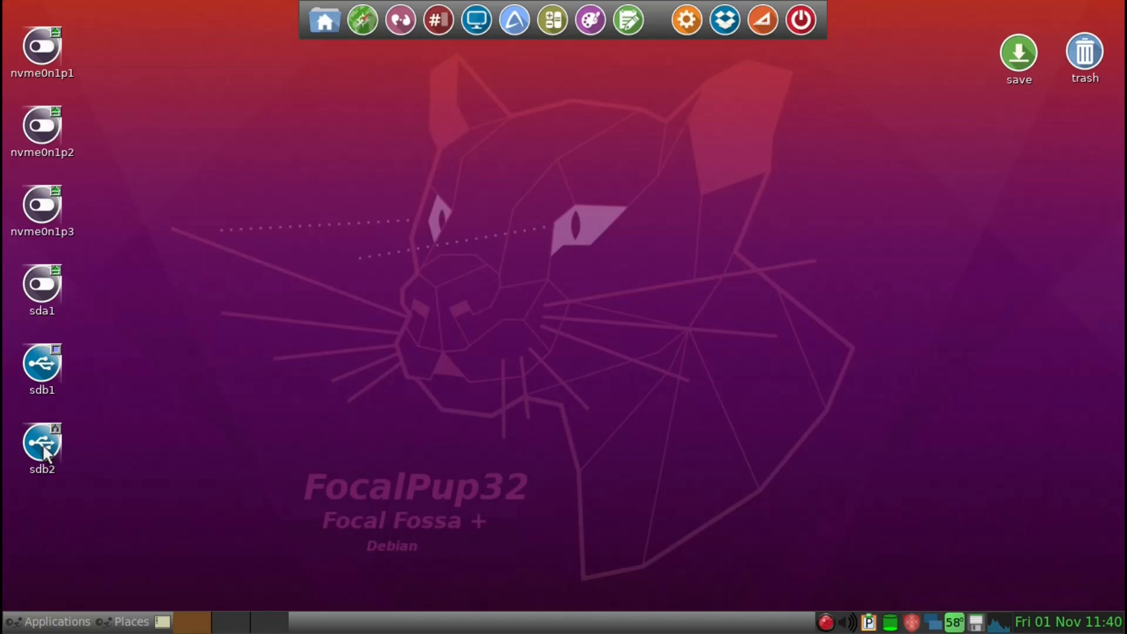
left_click_drag(277, 94, 409, 117)
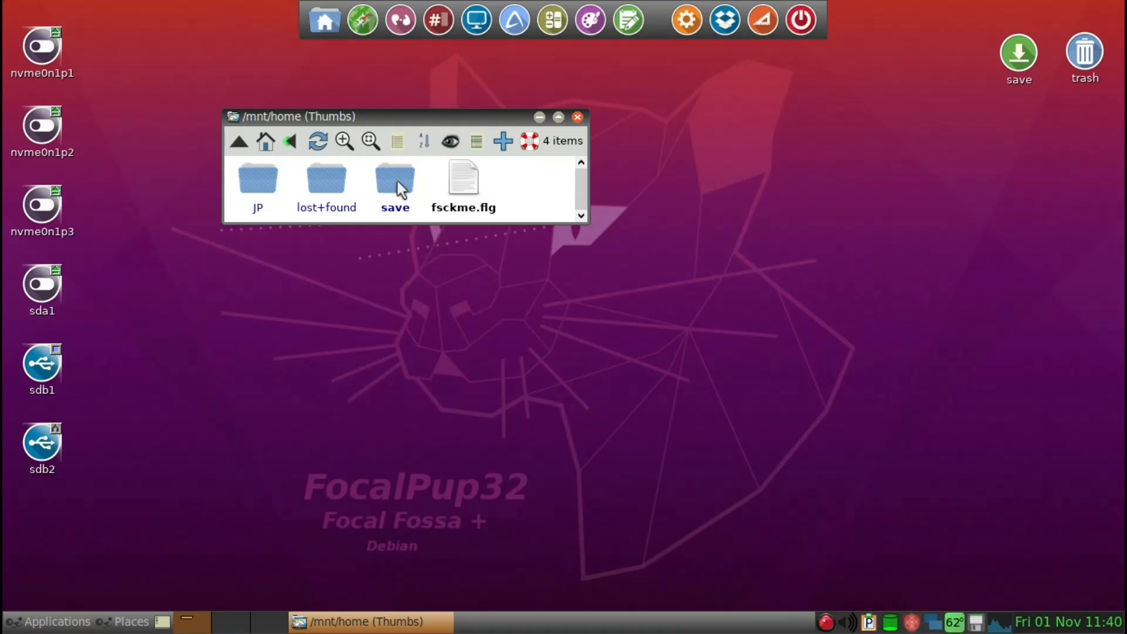
right_click(254, 181)
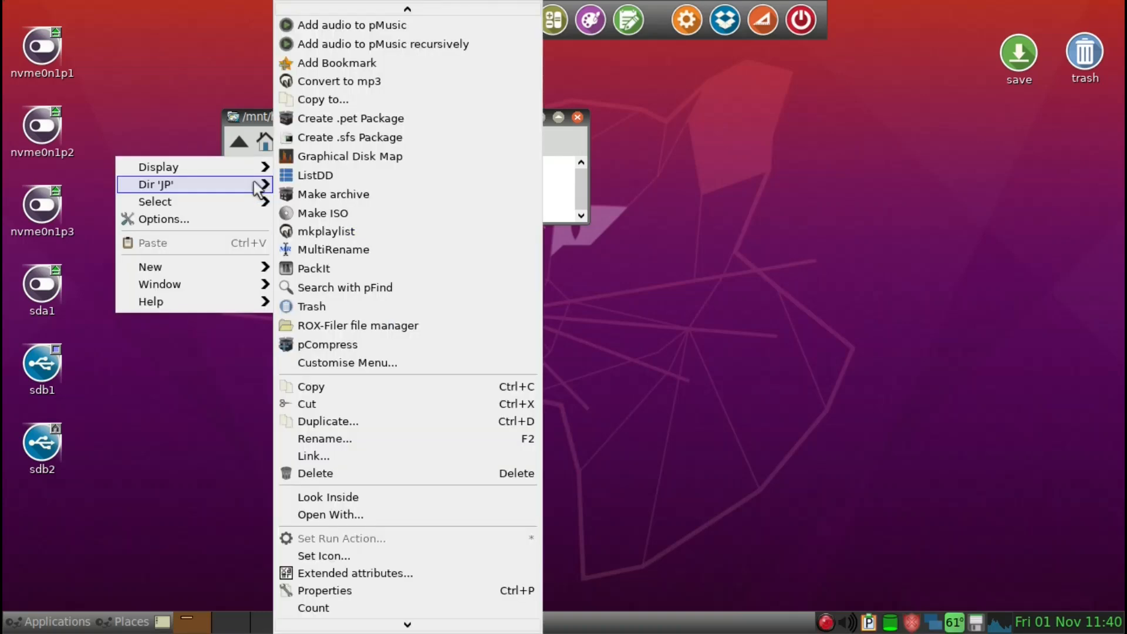
left_click(323, 473)
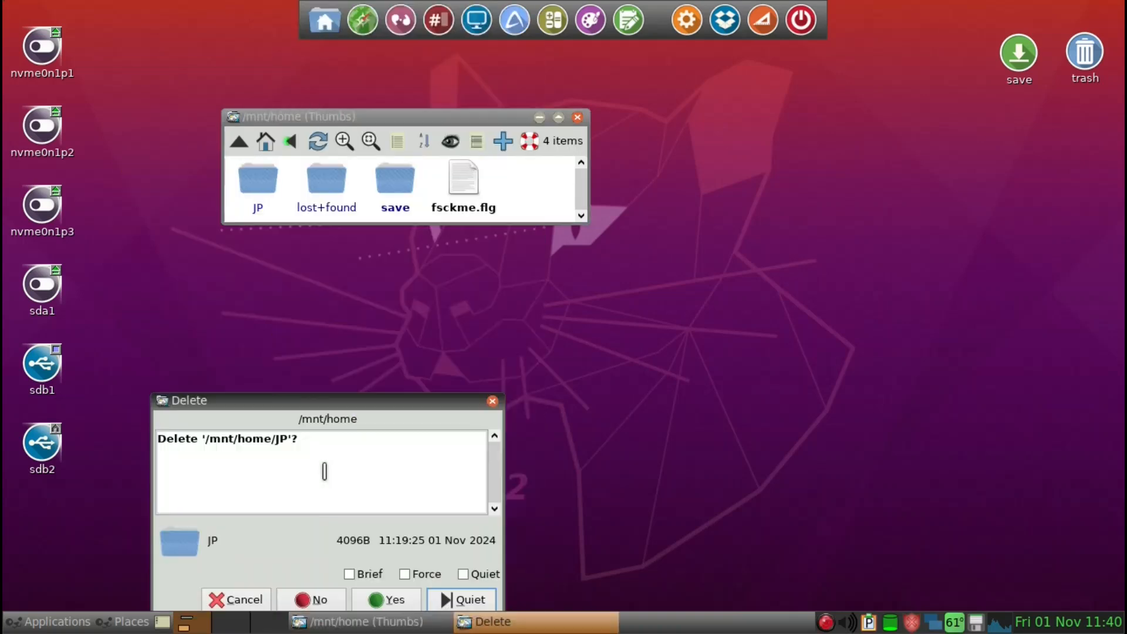
left_click(461, 575)
left_click(405, 574)
left_click(350, 575)
left_click(376, 597)
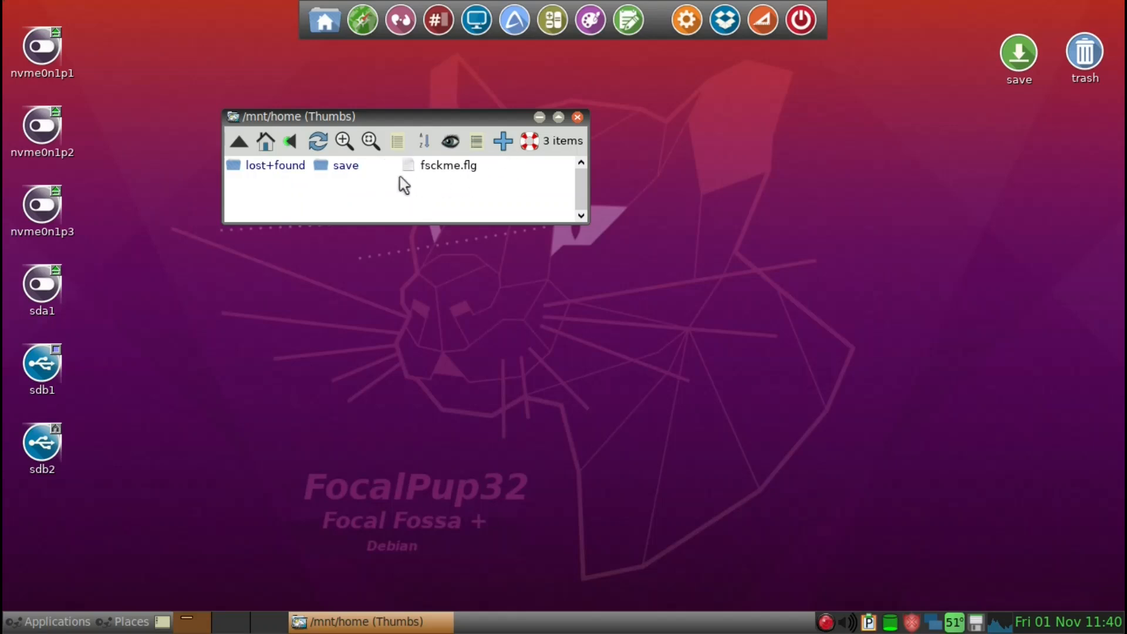
Step: Open the save folder in /mnt/home to check which save folders it contains
left_click(352, 169)
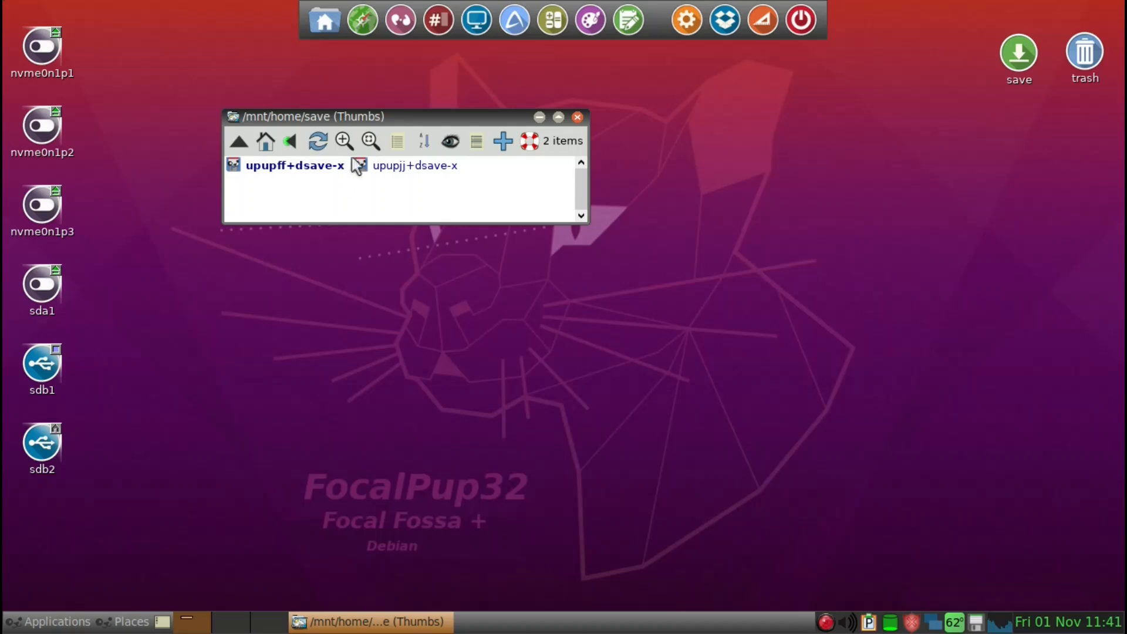
left_click_drag(395, 117, 410, 122)
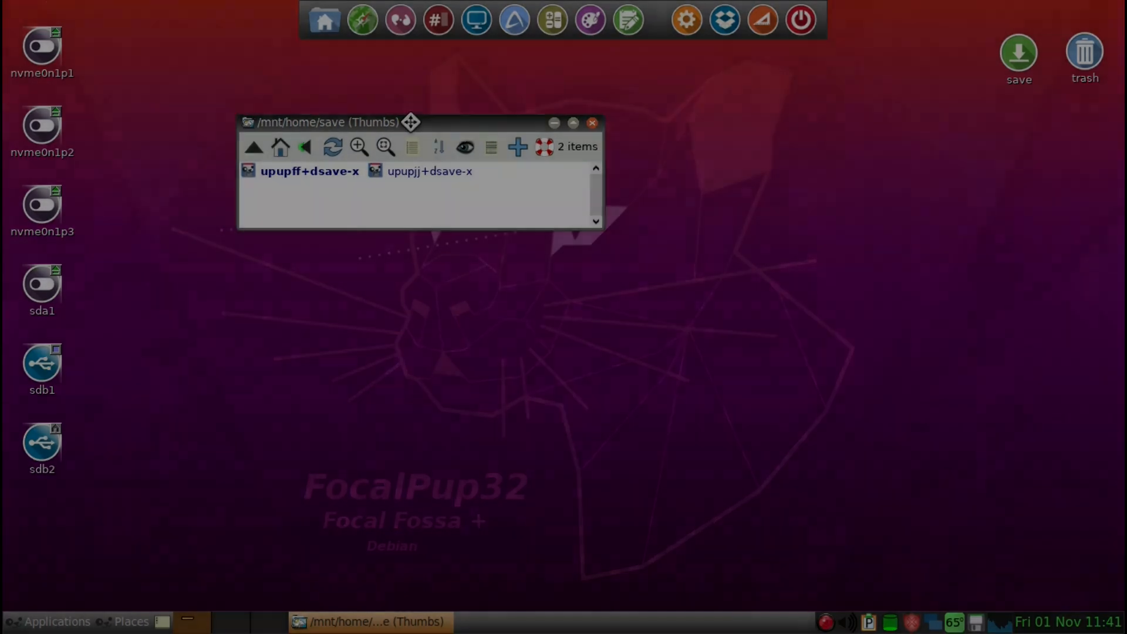